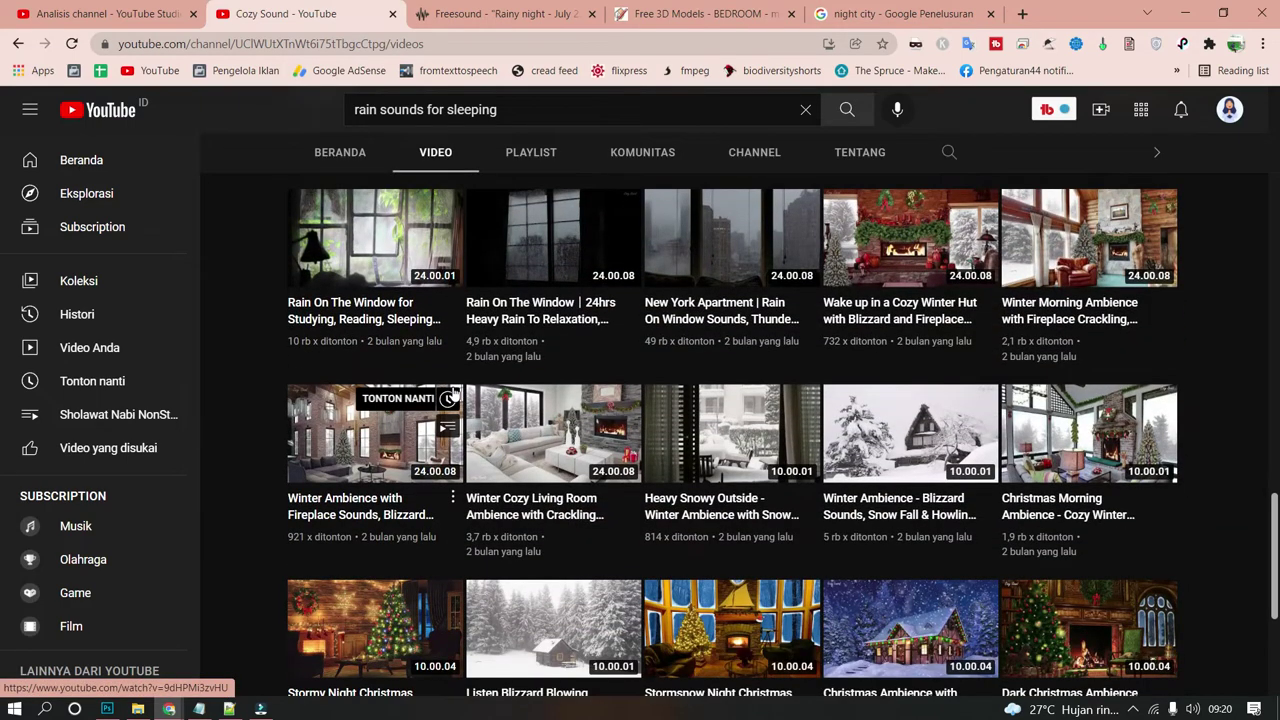
Step: Look through the Cozy Sound channel's uploaded videos for examples of rain and winter ambience scenes
scroll(452, 392, down, 3)
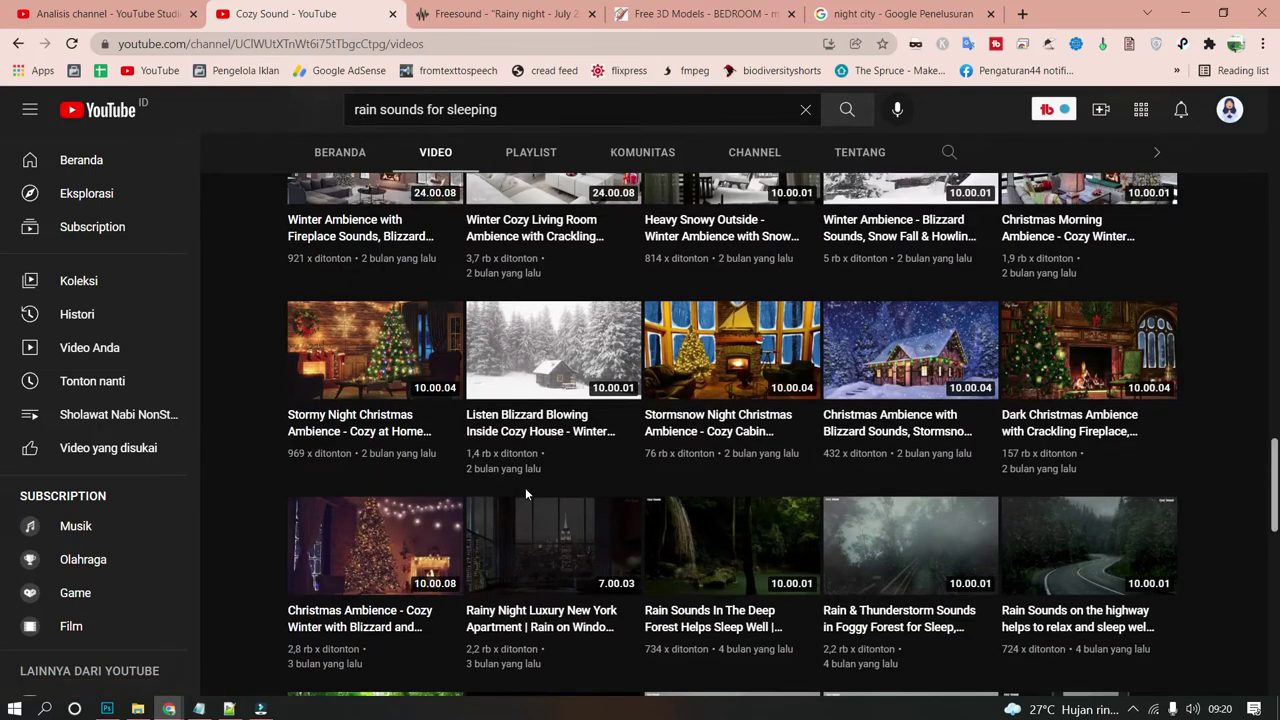
scroll(530, 481, down, 3)
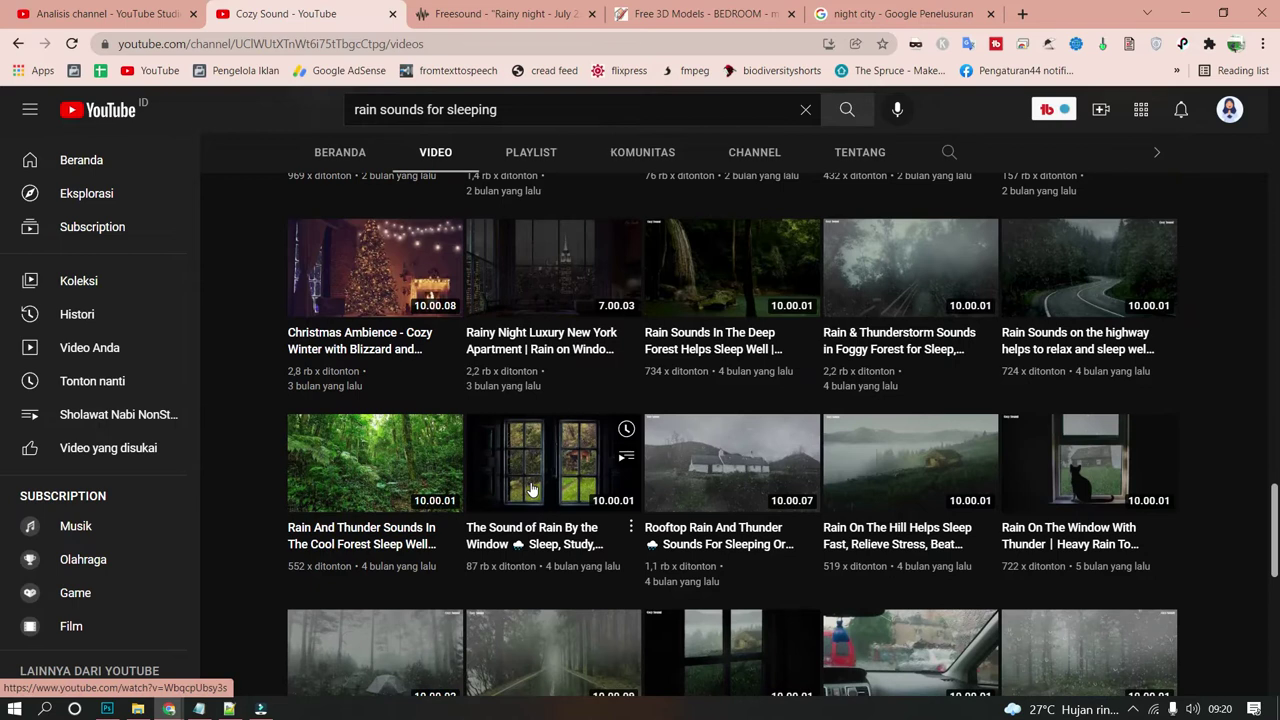
scroll(531, 488, down, 3)
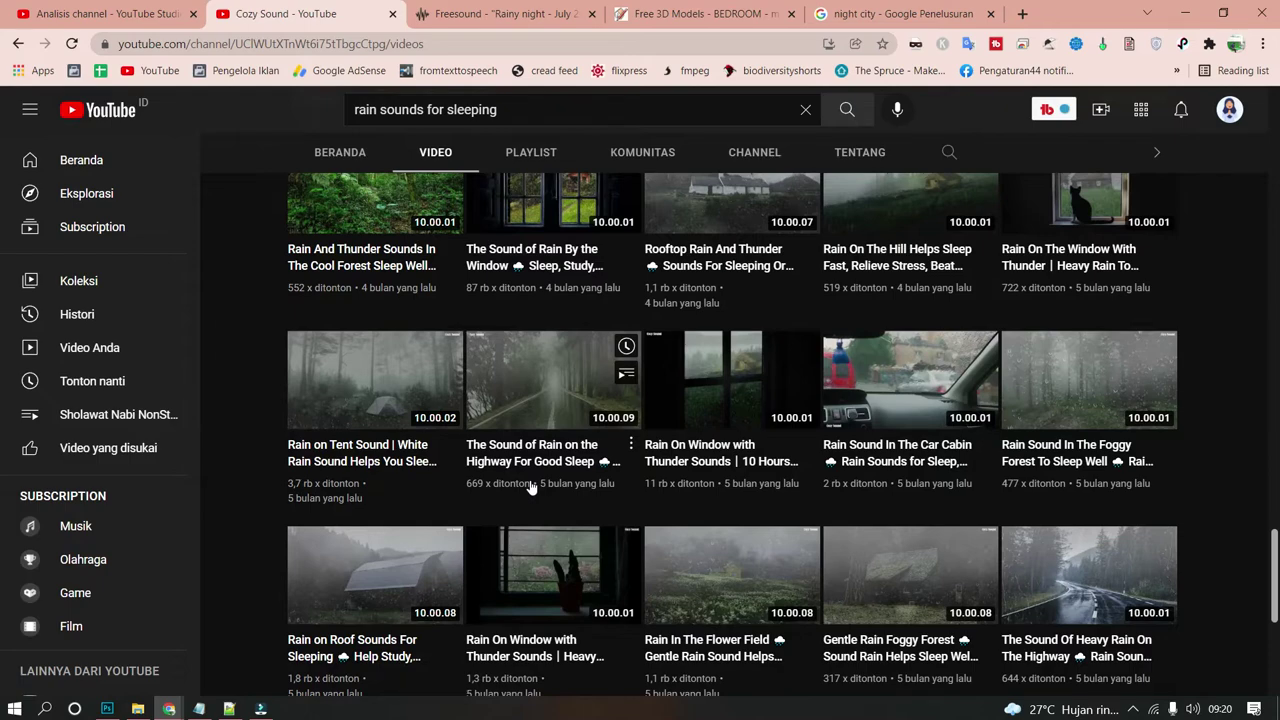
scroll(530, 487, down, 4)
scroll(548, 488, up, 10)
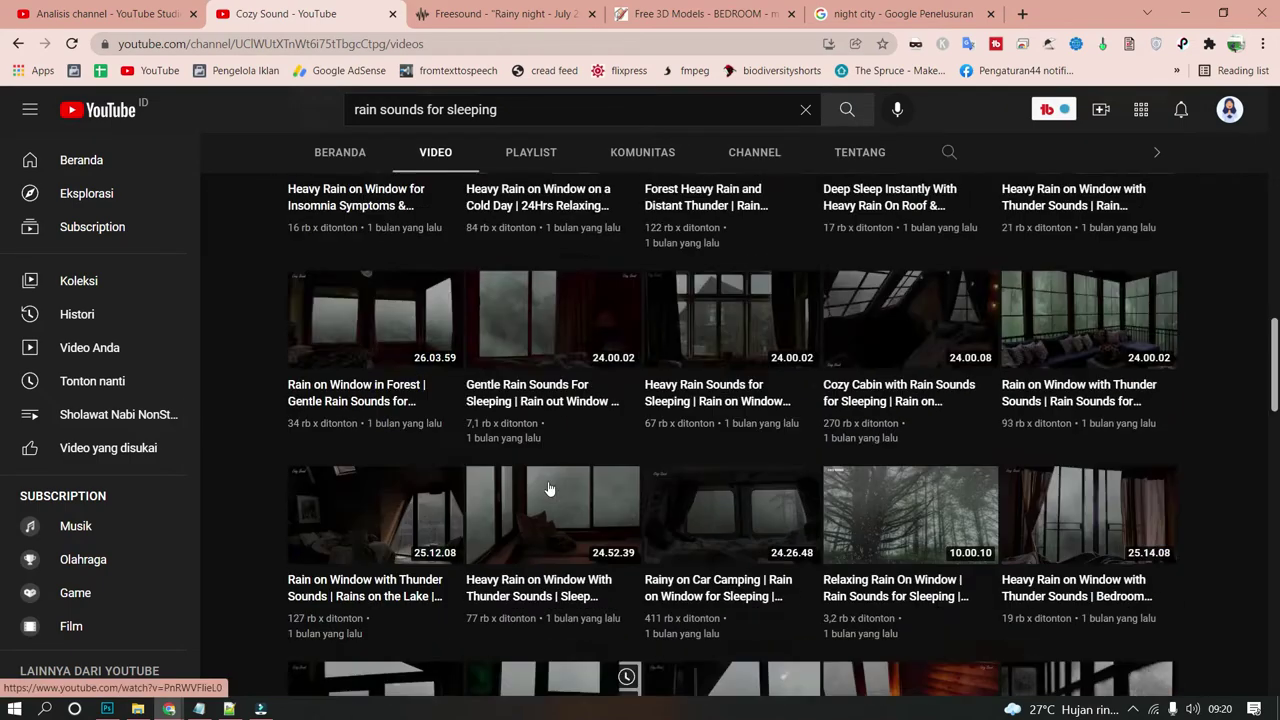
scroll(548, 488, up, 10)
scroll(546, 380, down, 3)
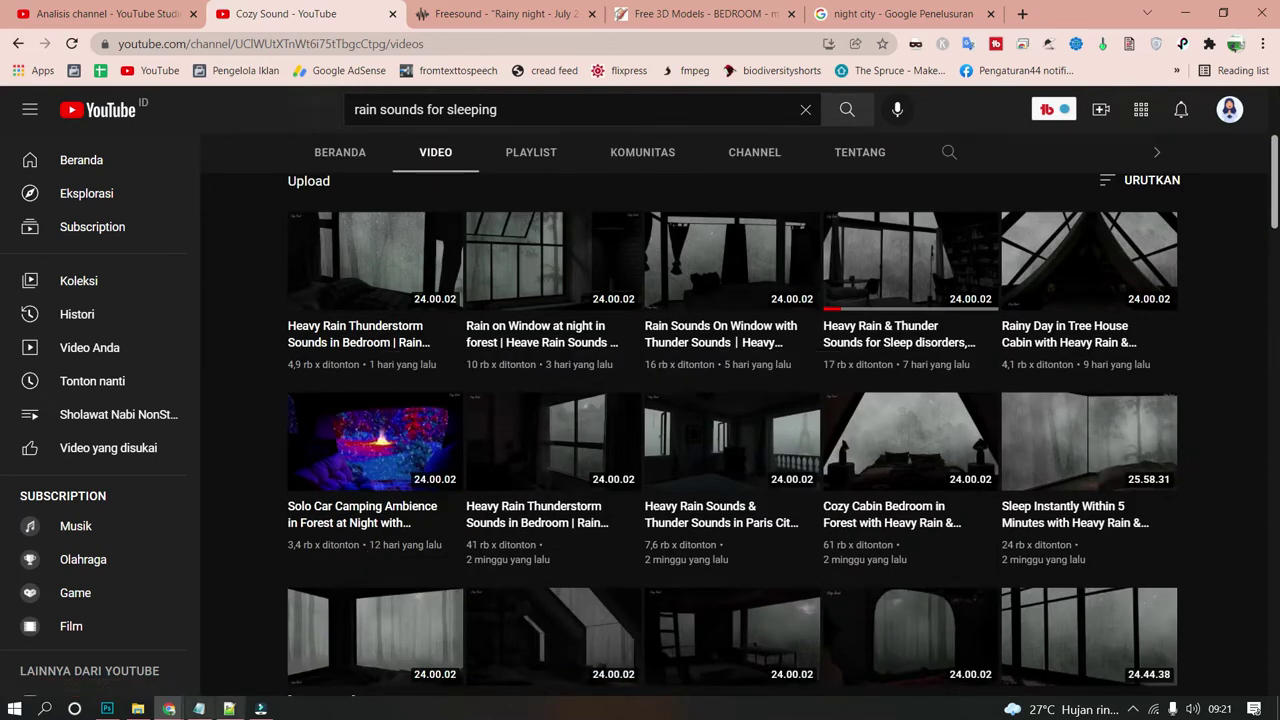
Step: Switch to Wondershare Filmora and bring up the File Explorer window with the source files in Videos folder 1
mouse_move(259, 710)
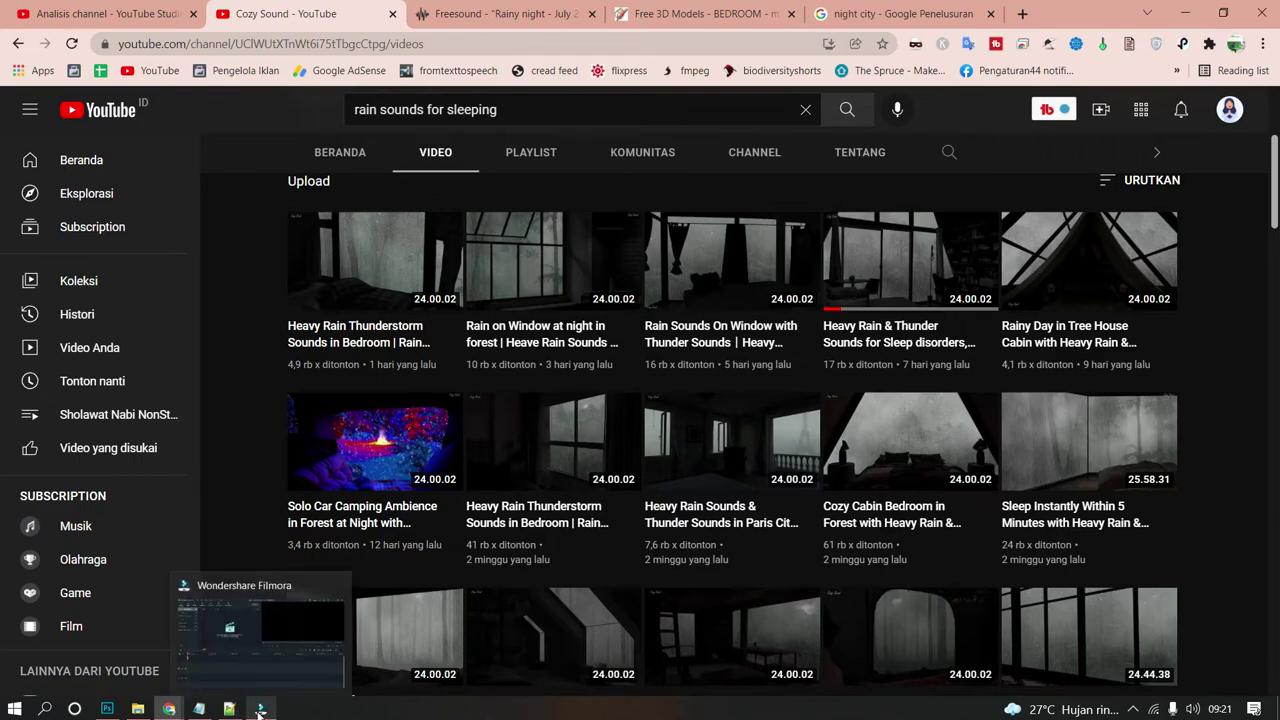
click(259, 711)
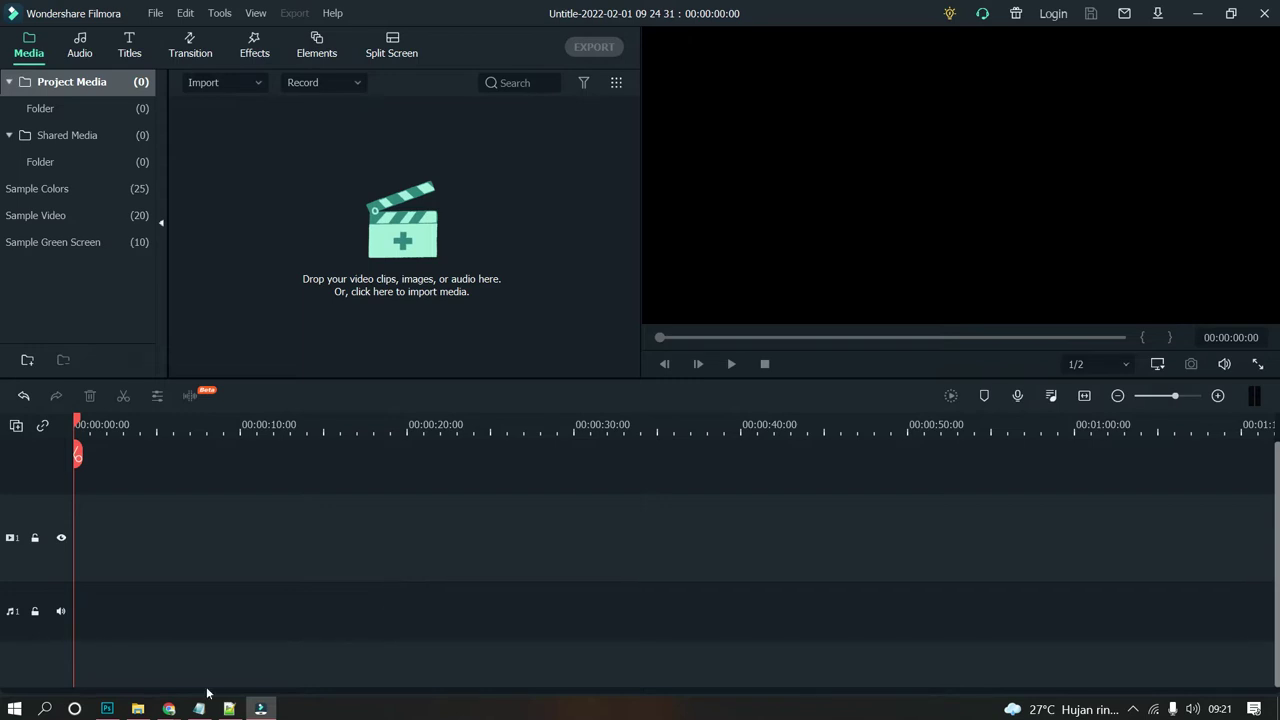
click(138, 708)
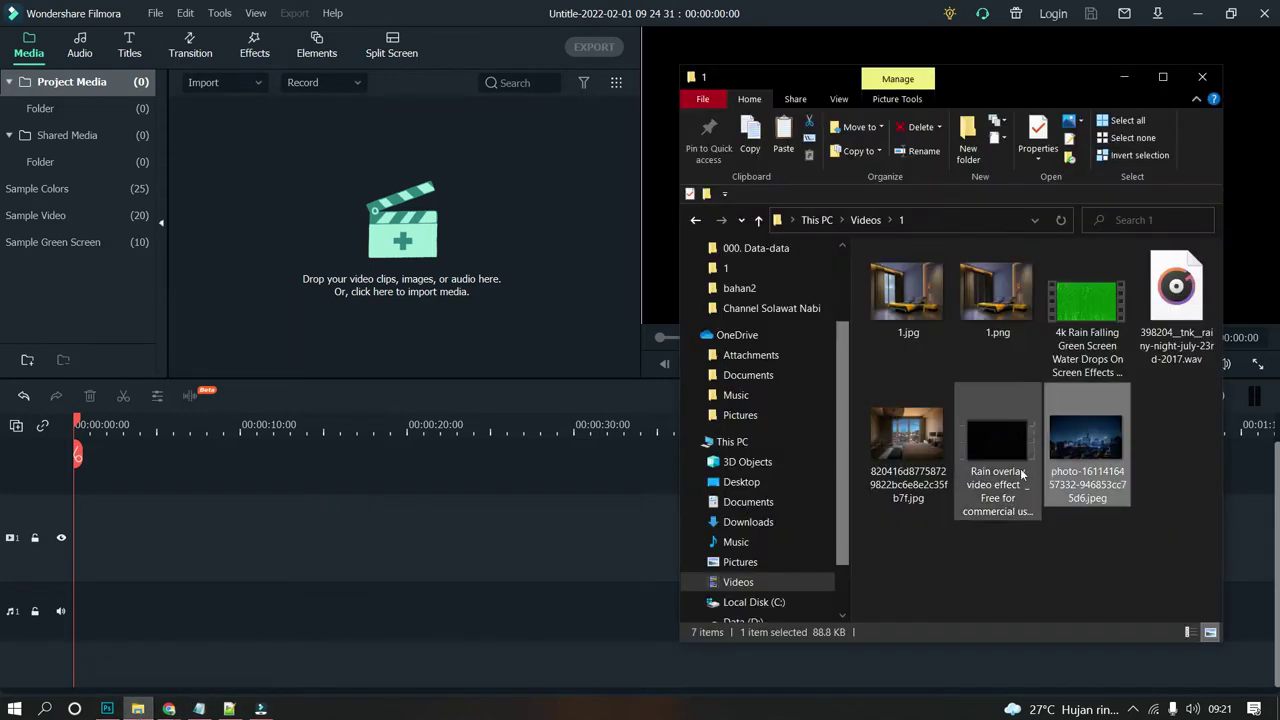
click(1139, 537)
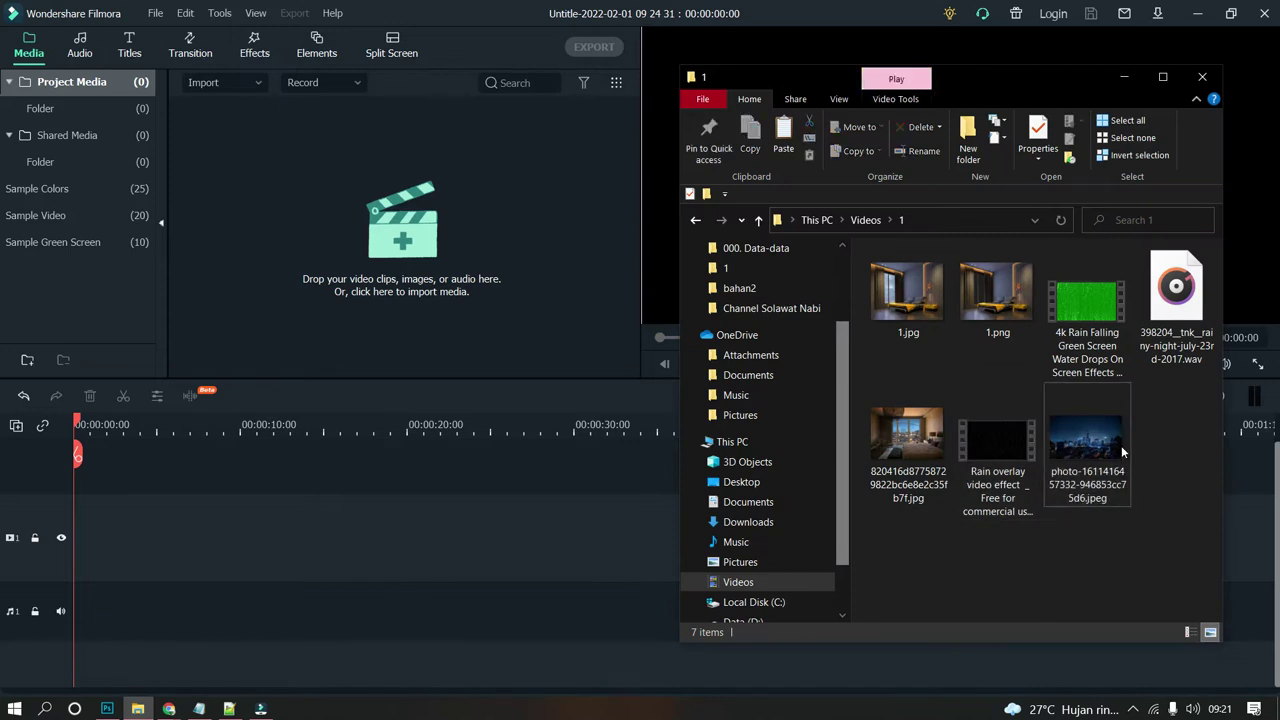
click(1072, 441)
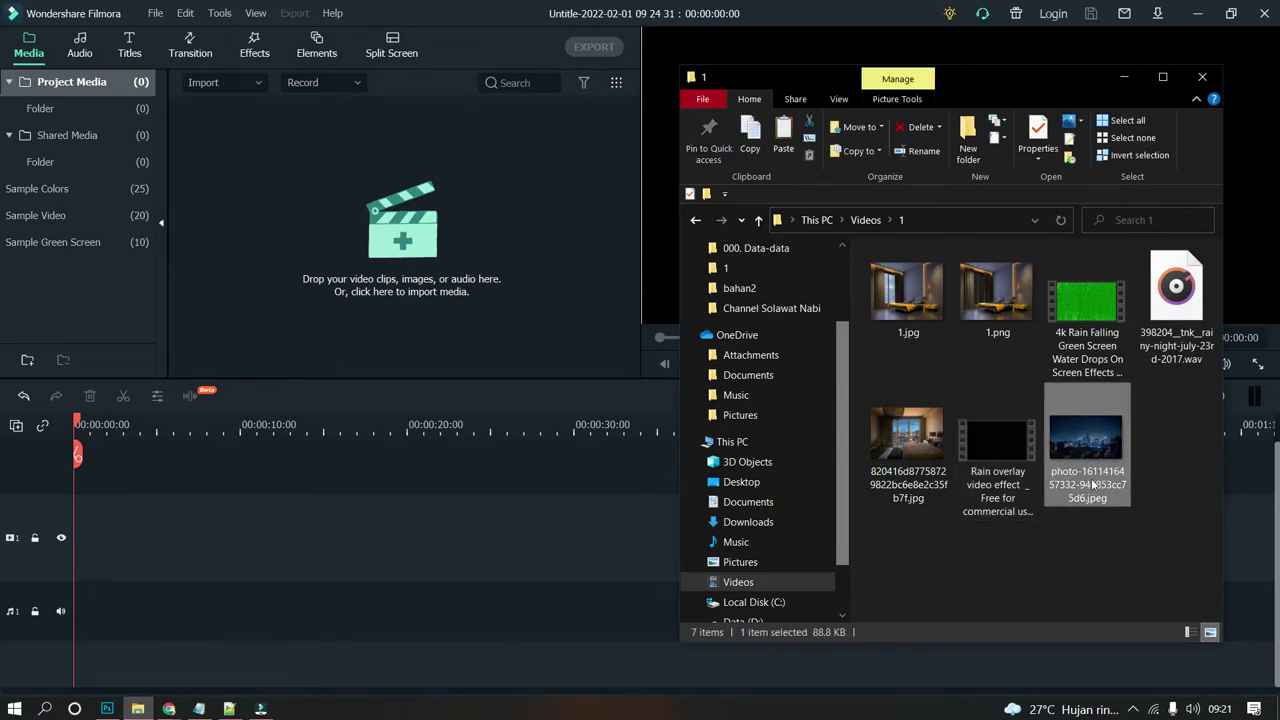
ctrl+click(997, 470)
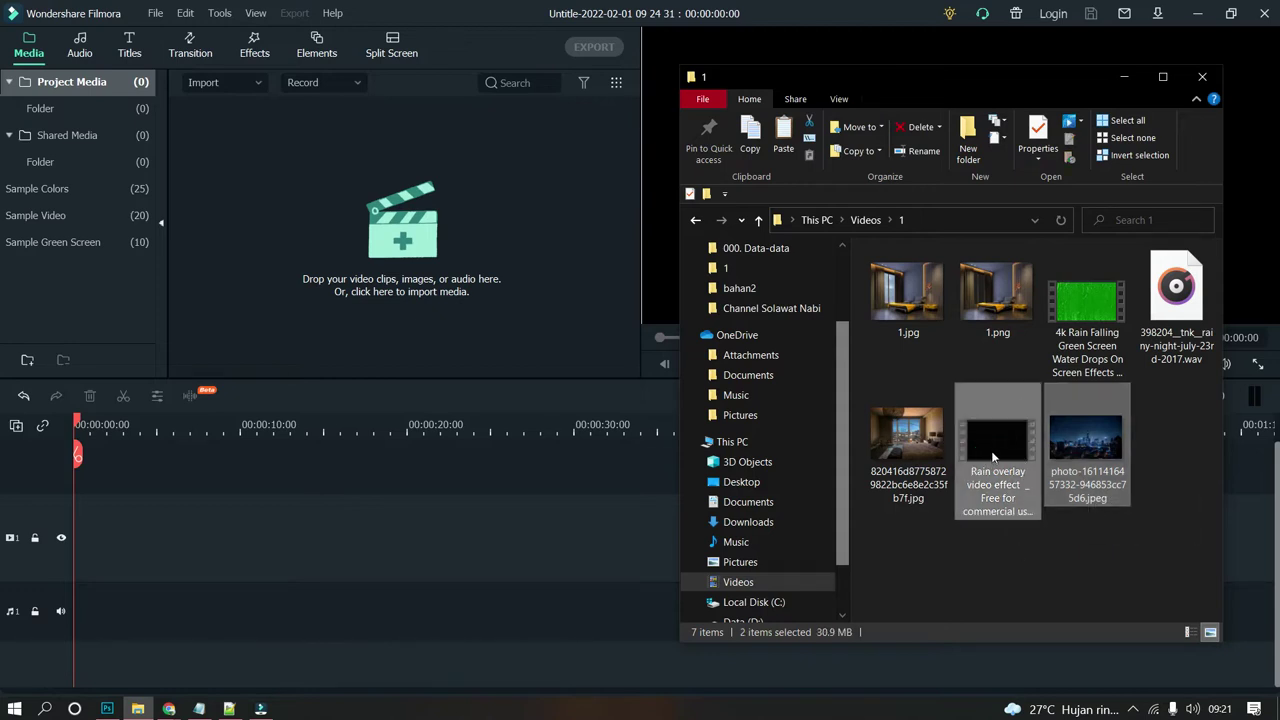
ctrl+click(1089, 313)
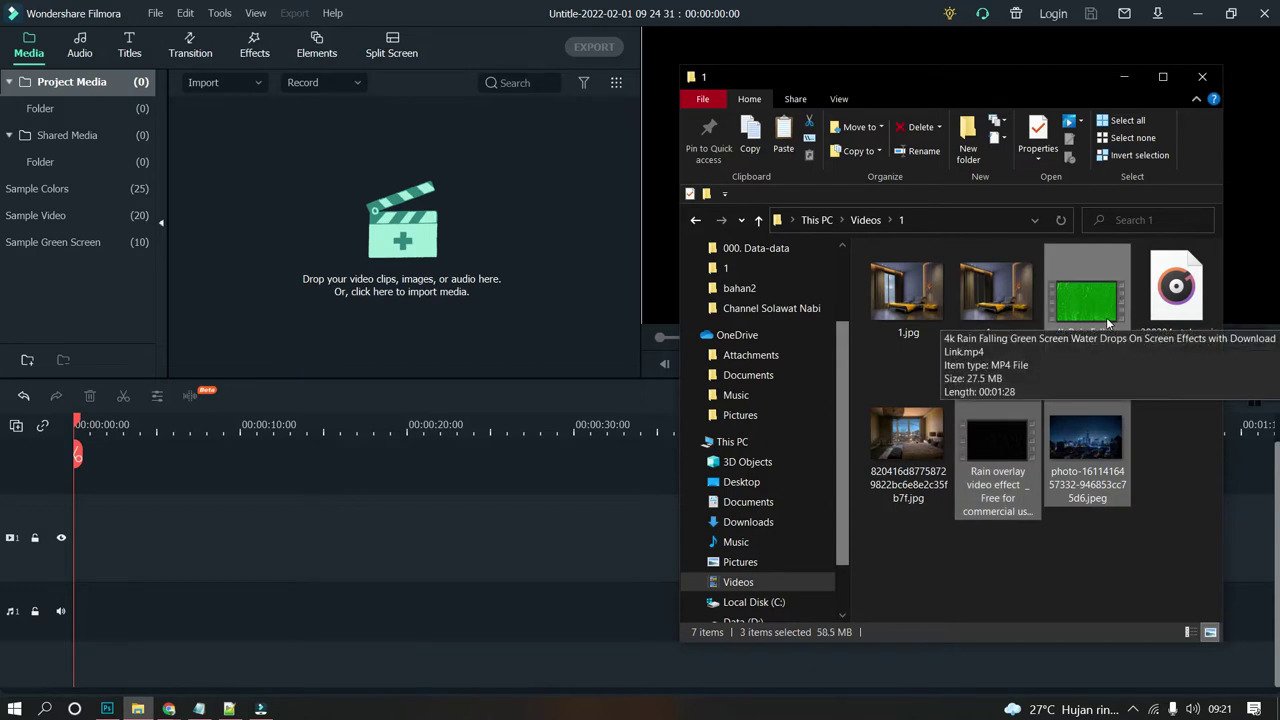
ctrl+click(1177, 309)
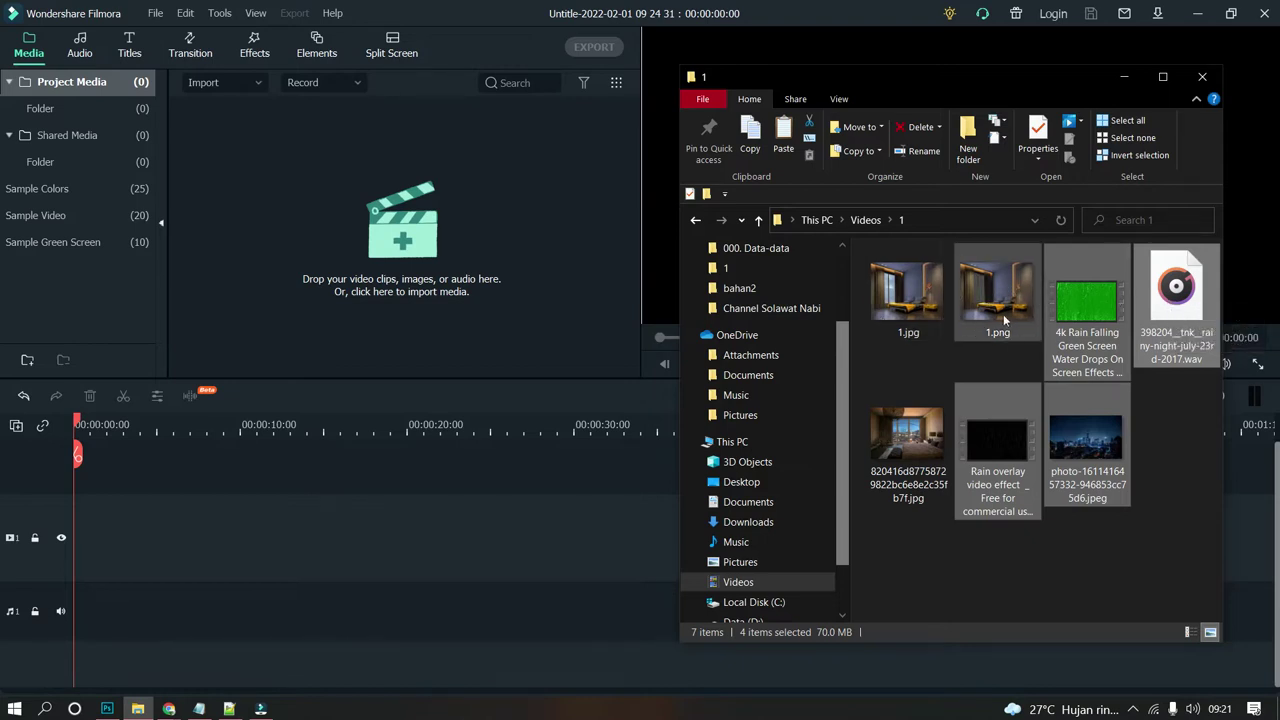
click(1105, 550)
Step: Compare the bedroom images 1.jpg and 1.png side by side in the photo viewer, and close the viewer windows
click(897, 308)
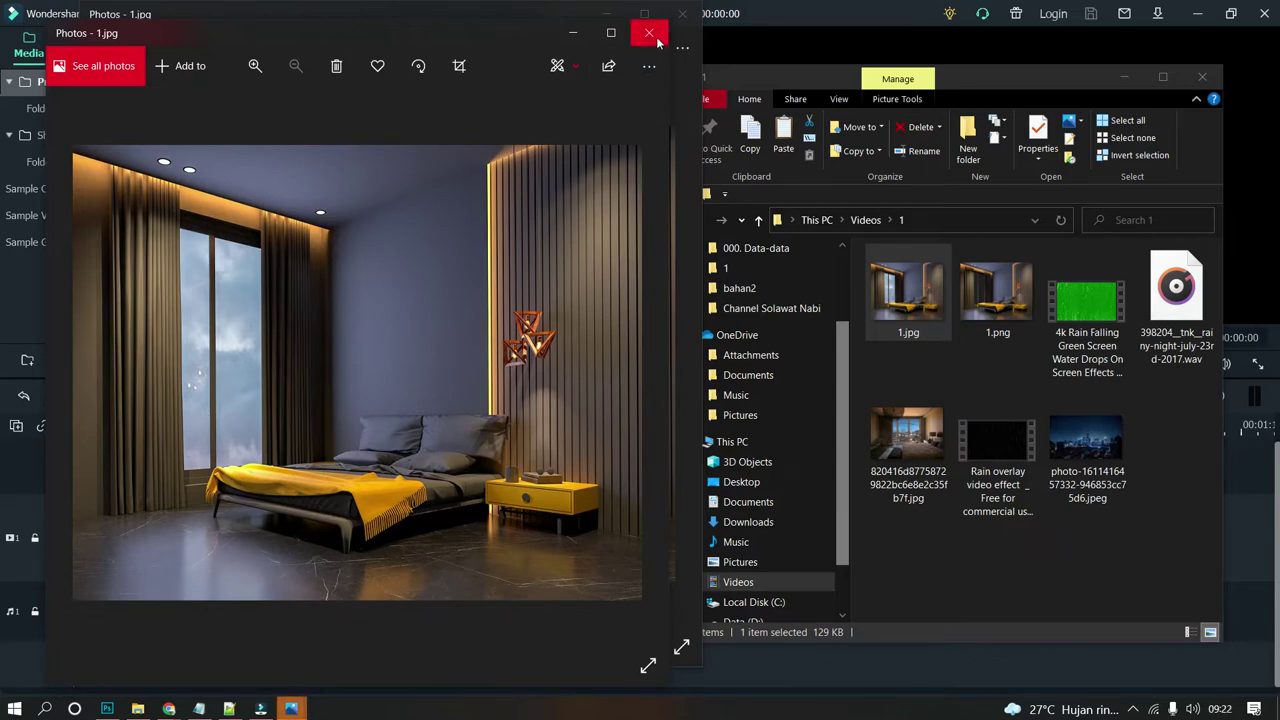
double_click(997, 292)
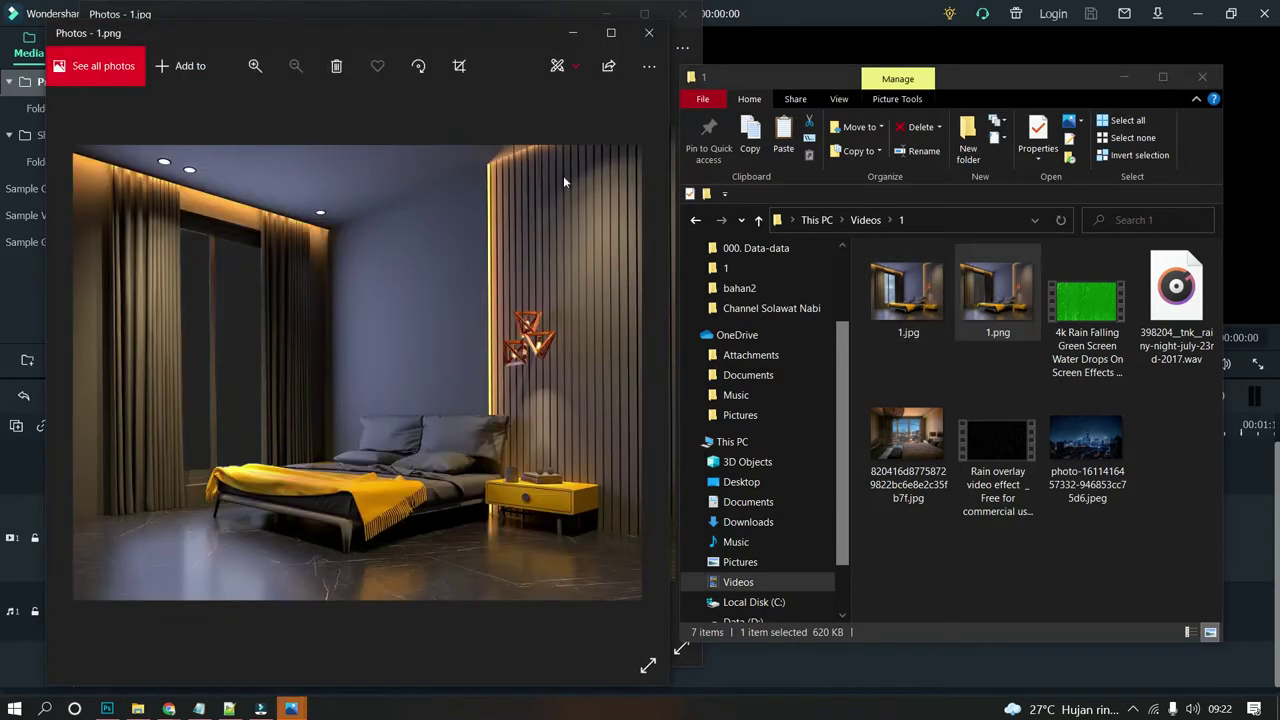
drag(283, 46, 573, 46)
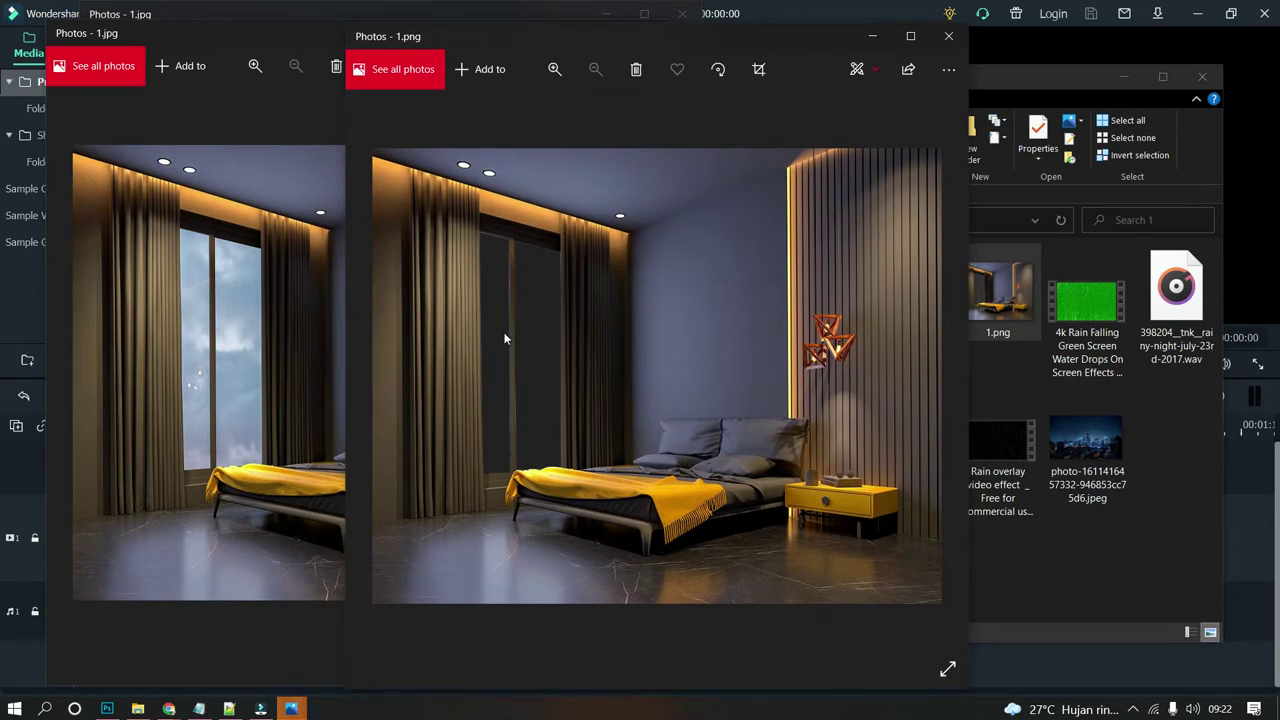
click(240, 325)
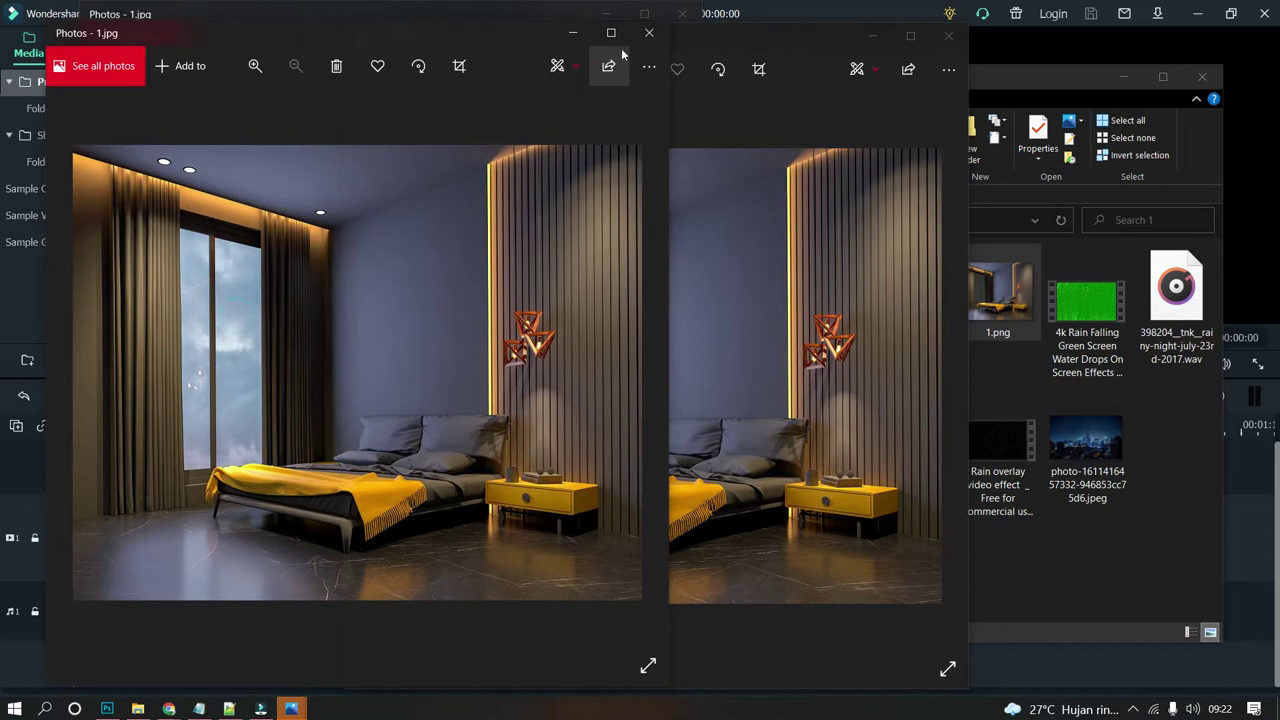
click(649, 35)
click(949, 36)
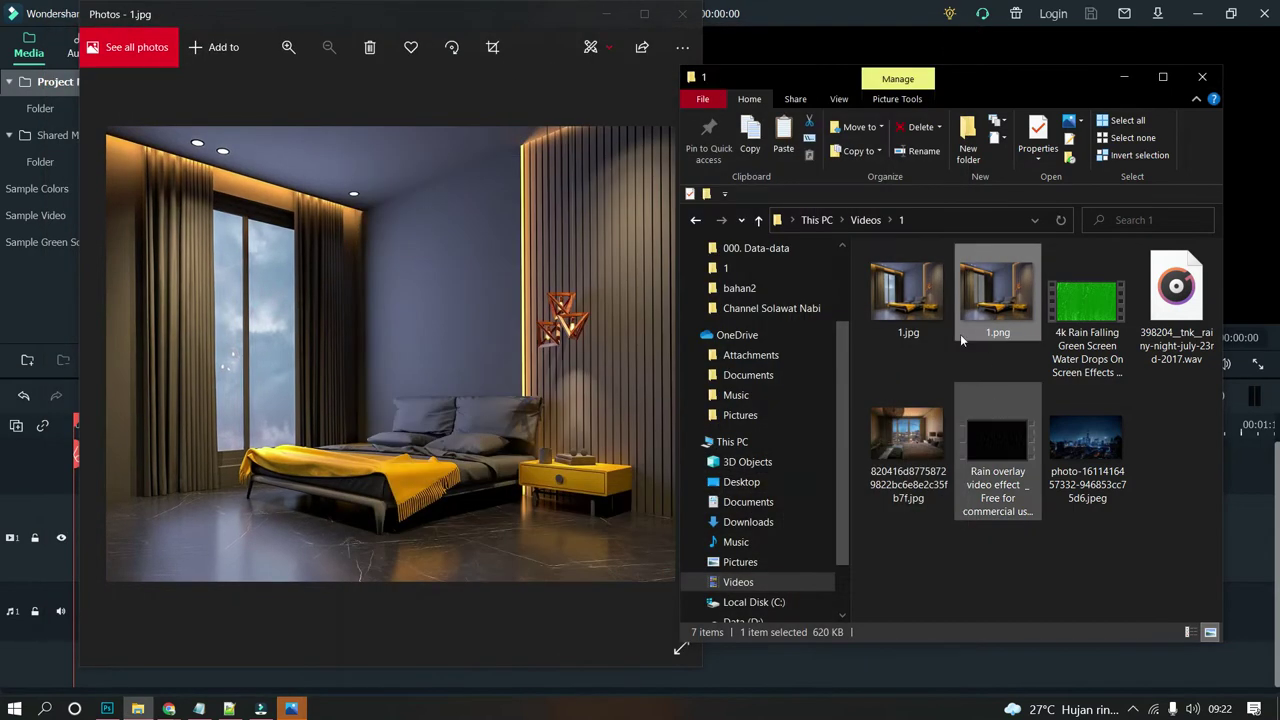
click(997, 295)
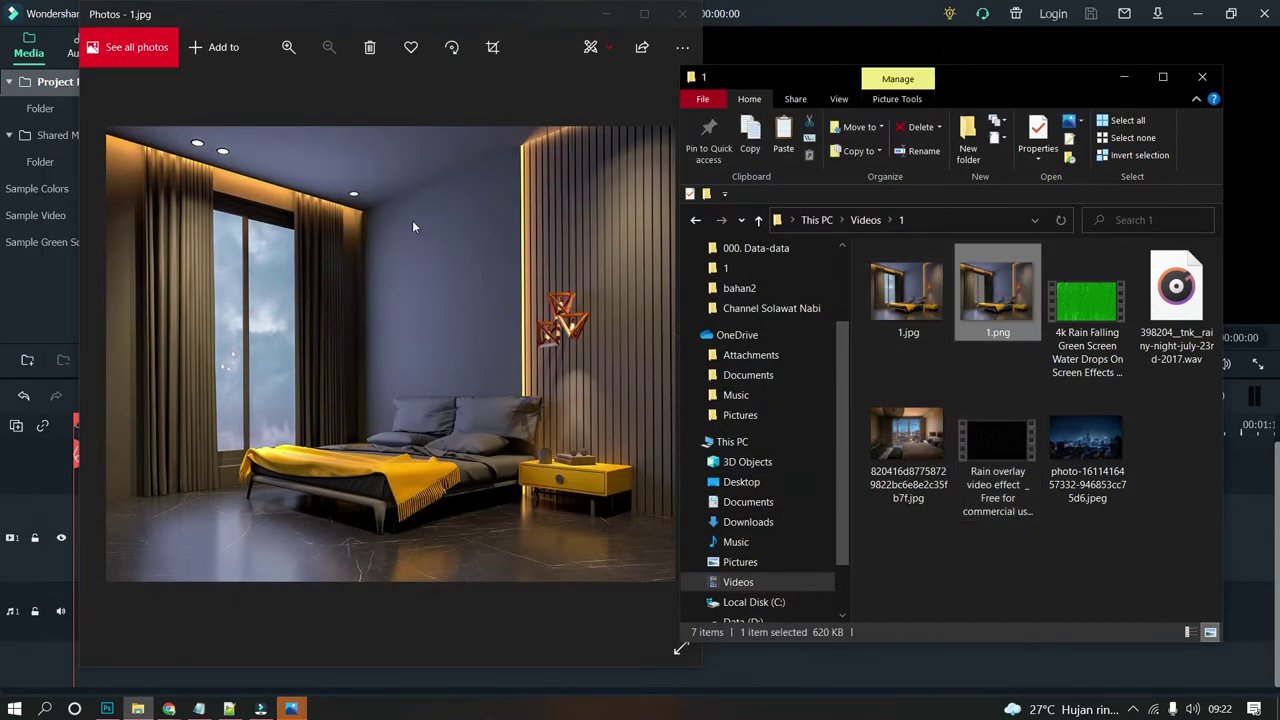
click(682, 14)
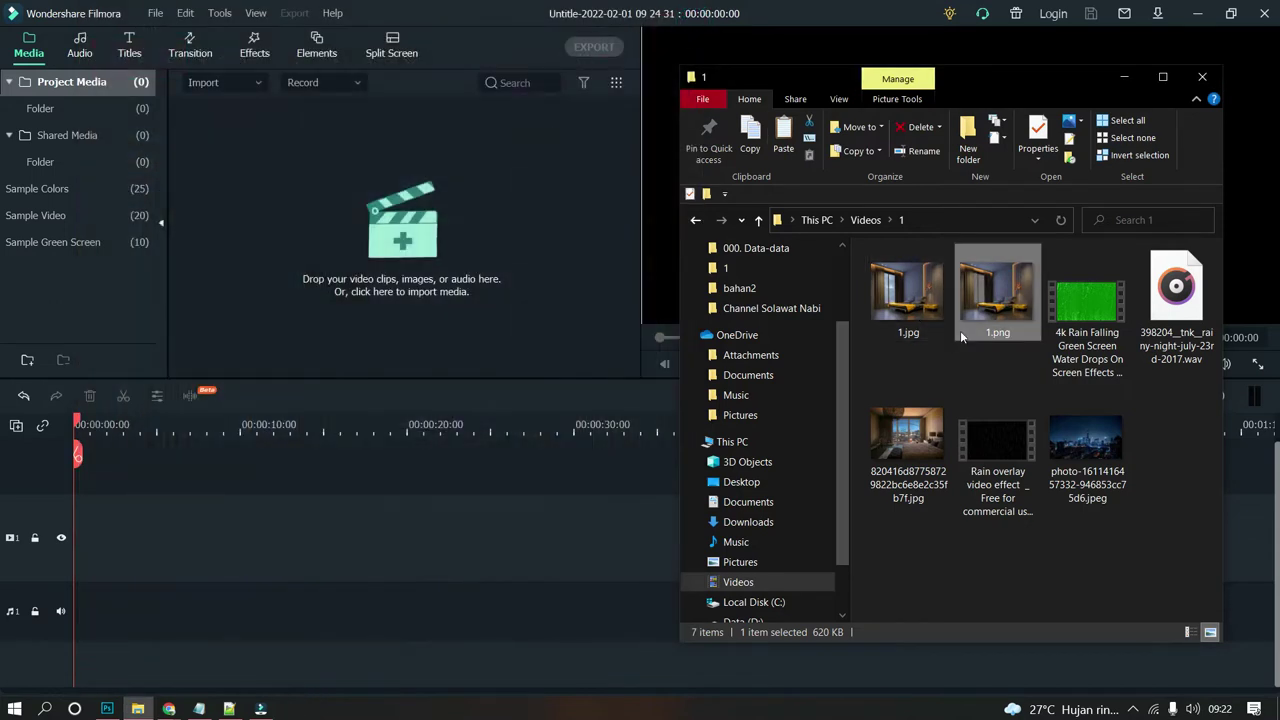
Step: Import 1.png, the green screen rain video, the rainy-night WAV, the rain overlay video and the city photo into Filmora's project media
ctrl+click(1087, 300)
ctrl+click(1176, 295)
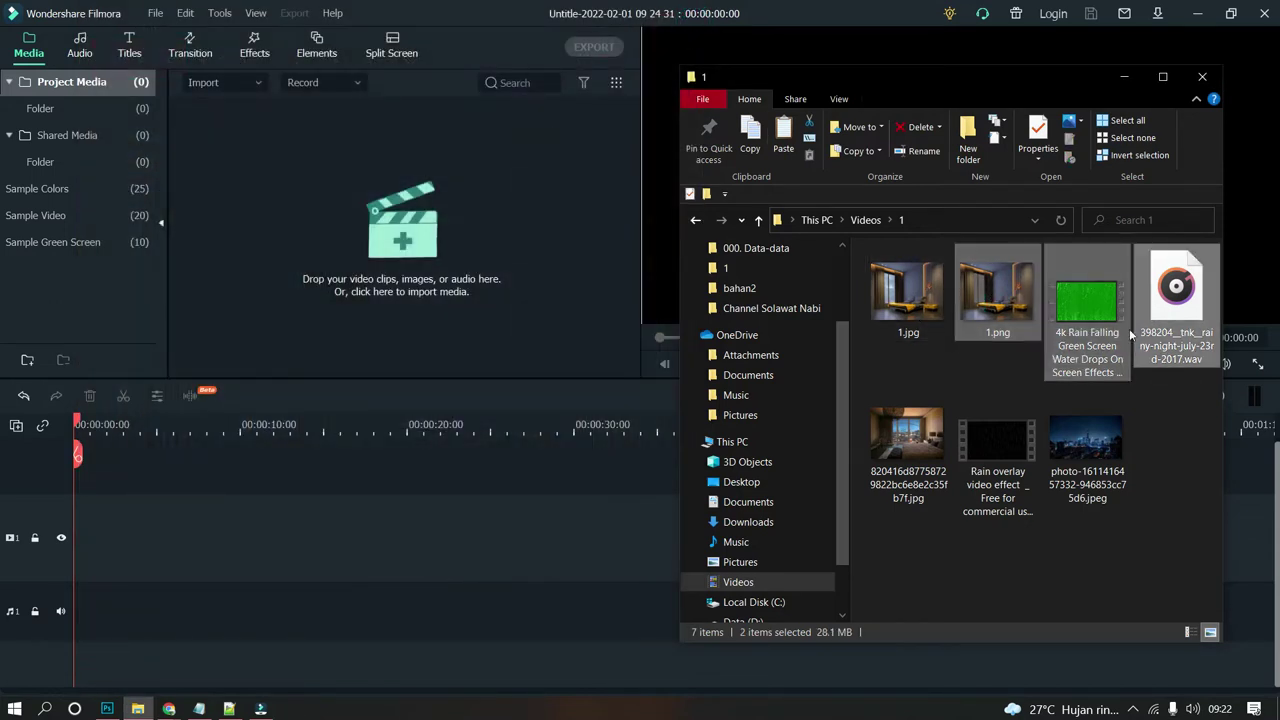
ctrl+click(945, 458)
ctrl+click(945, 458)
ctrl+click(992, 441)
ctrl+click(1085, 440)
drag(998, 300, 453, 297)
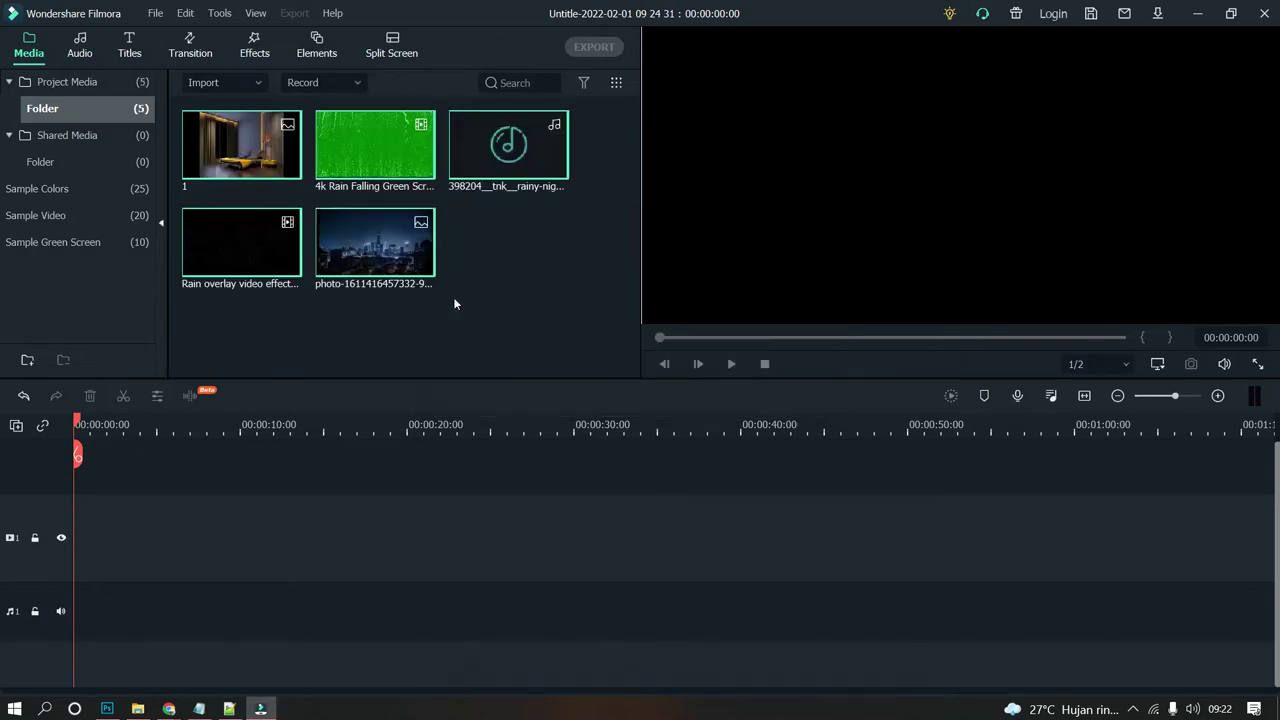
click(463, 288)
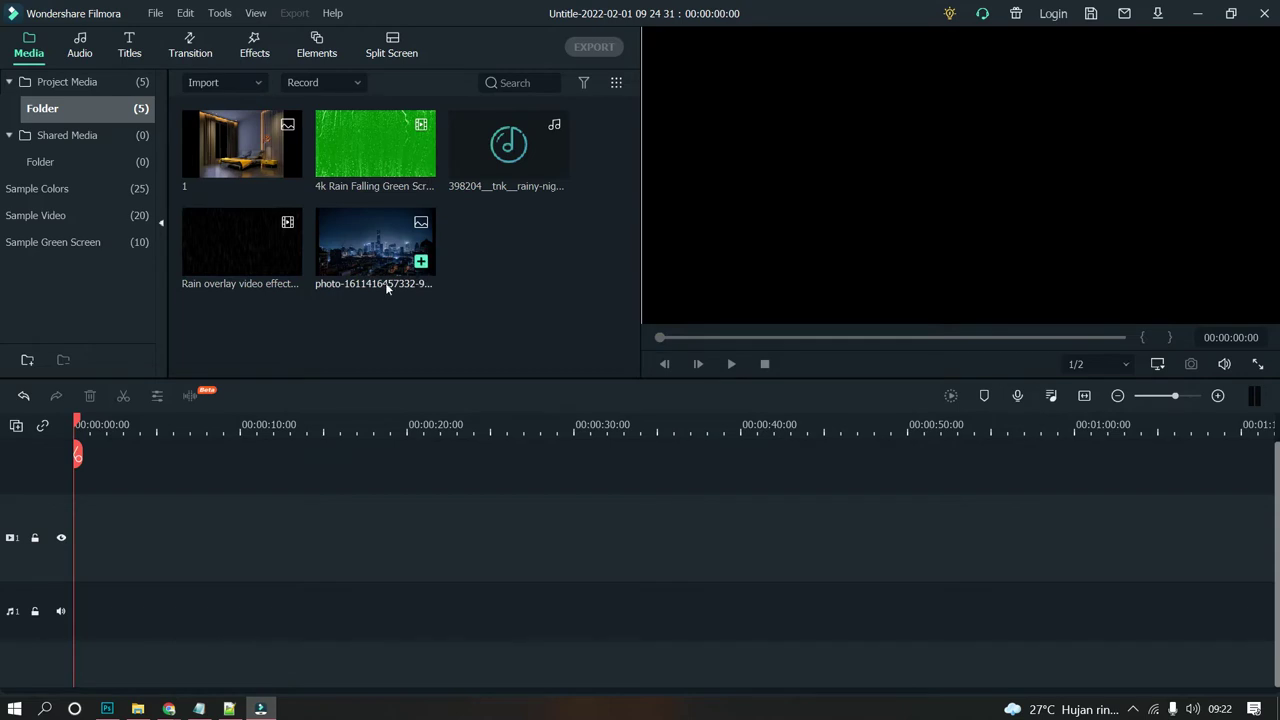
Step: Place bedroom image 1 at the start of video track 1 and enlarge and shift it to fill the preview frame
drag(255, 177, 81, 587)
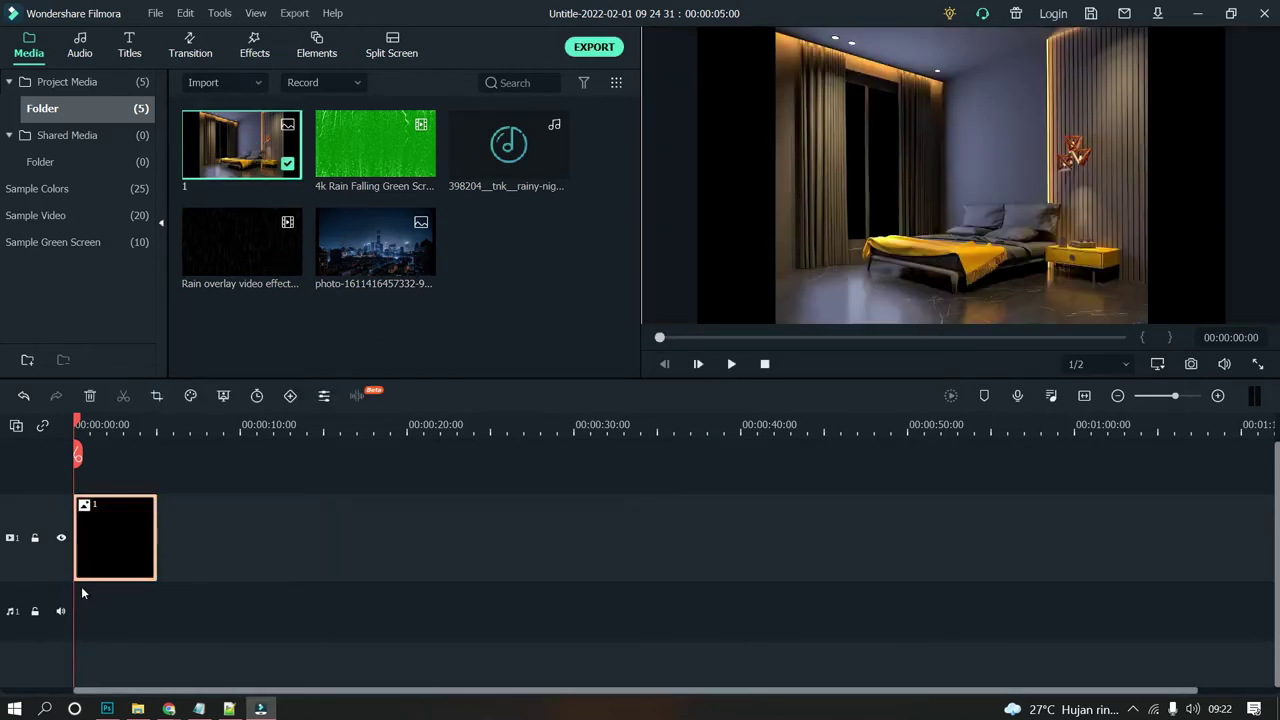
click(805, 185)
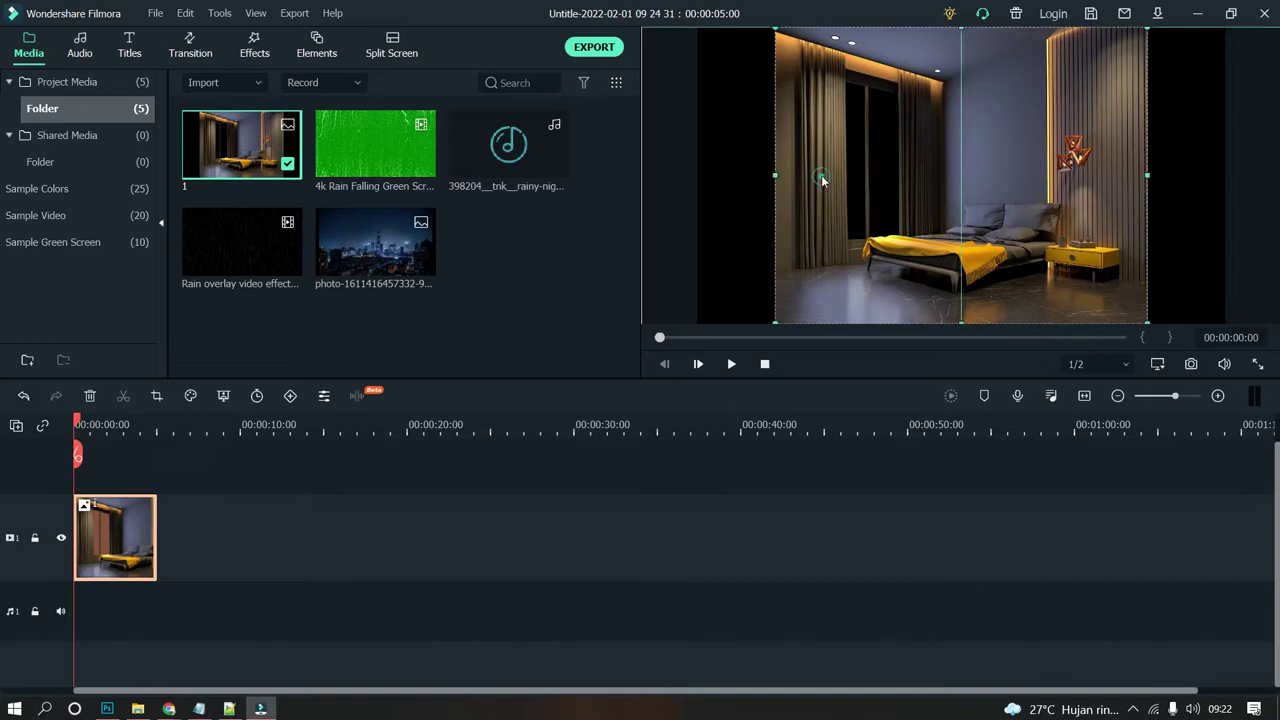
drag(772, 323, 697, 366)
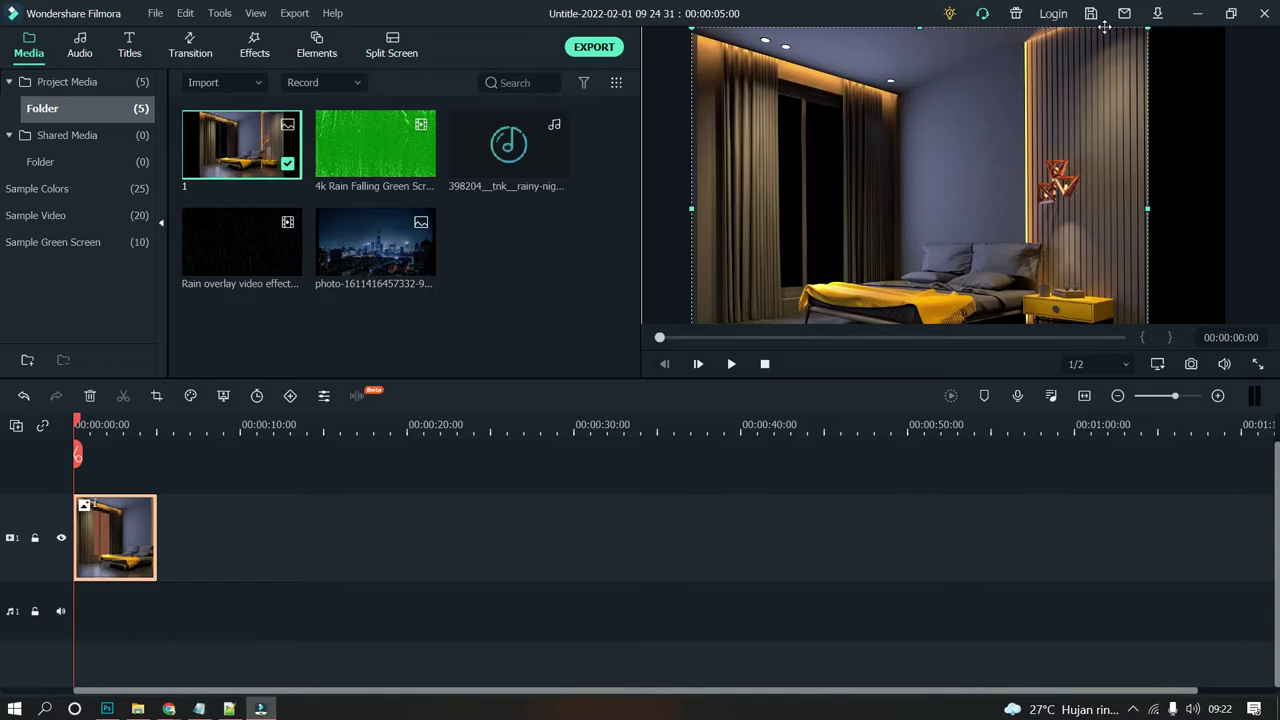
drag(1146, 30, 1234, 6)
drag(1031, 215, 1027, 176)
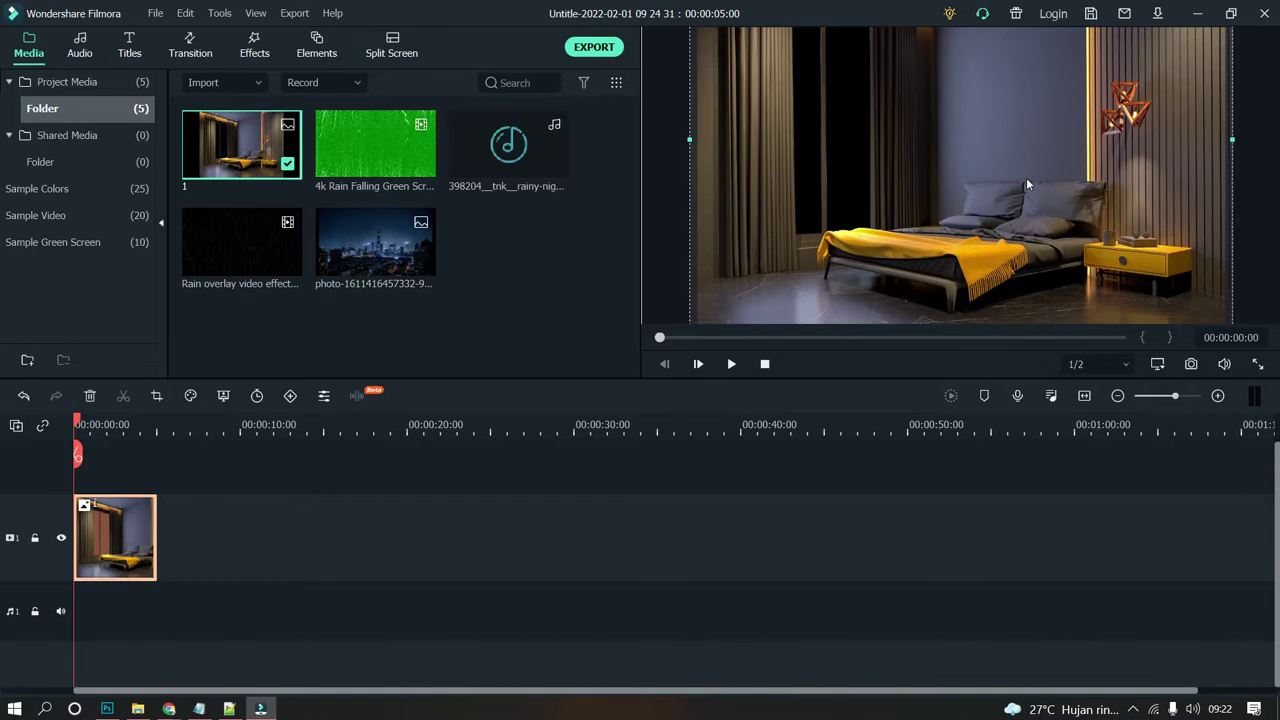
Step: Place the 4k rain green screen clip at the start of a track above the bedroom image, keeping the 1920 x 1080 25fps project settings
click(260, 542)
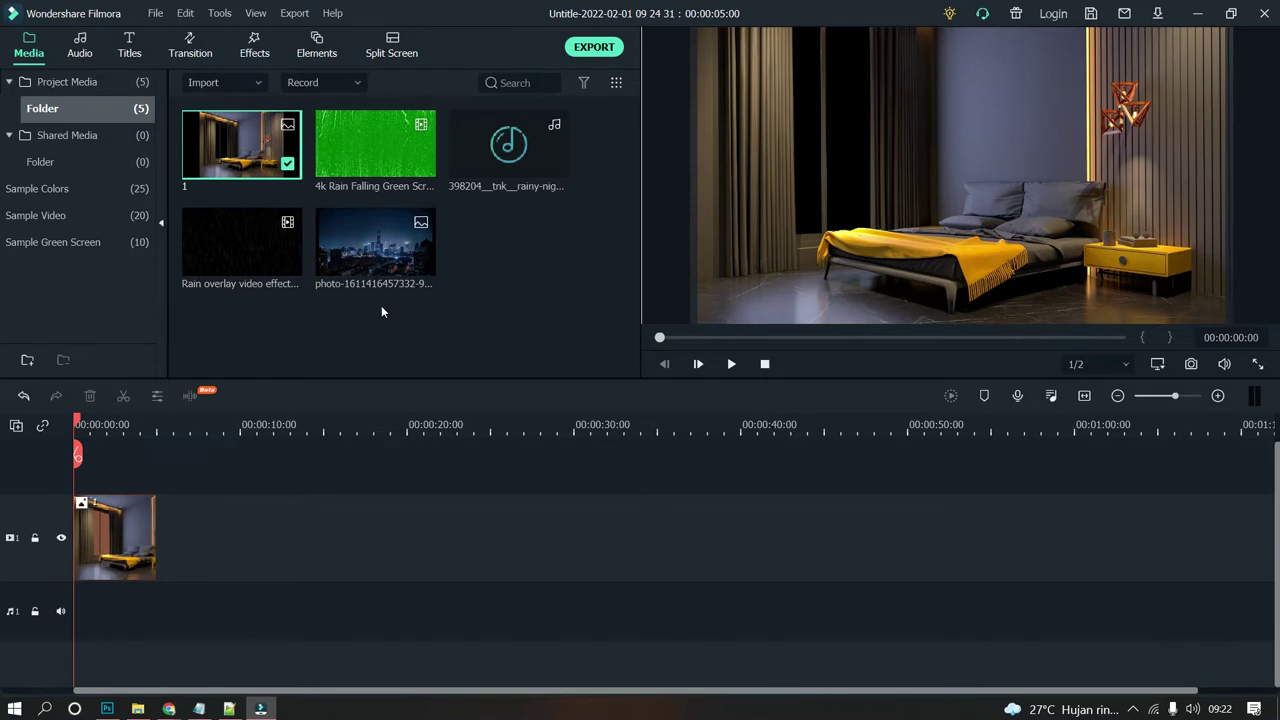
drag(375, 151, 80, 500)
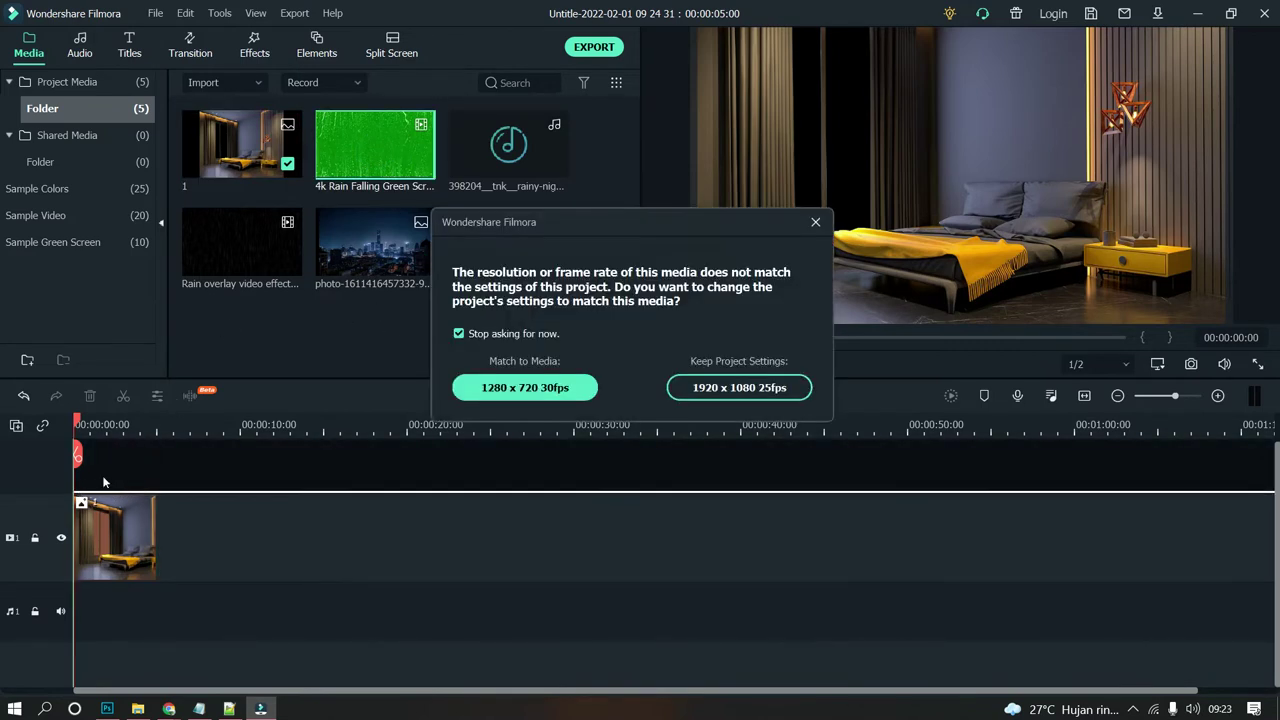
click(705, 387)
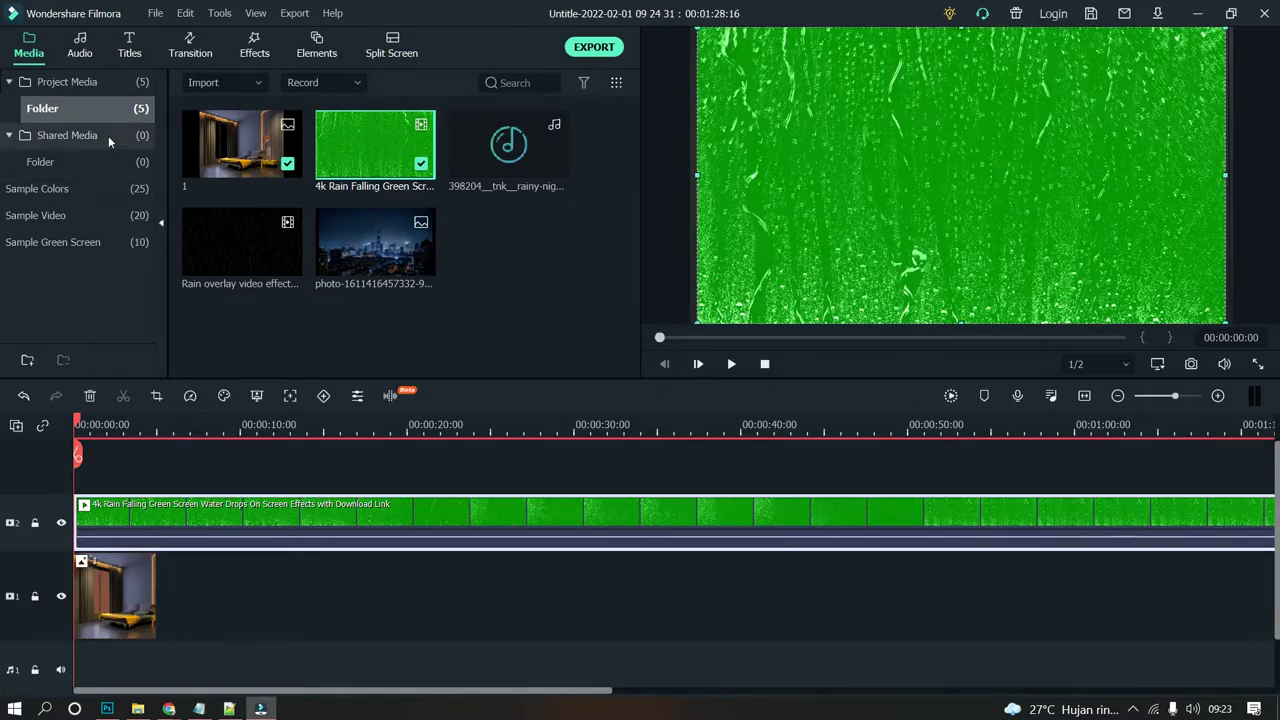
Step: Enable Chroma Key on the green screen rain clip and sample its green background as the colour to remove
double_click(244, 508)
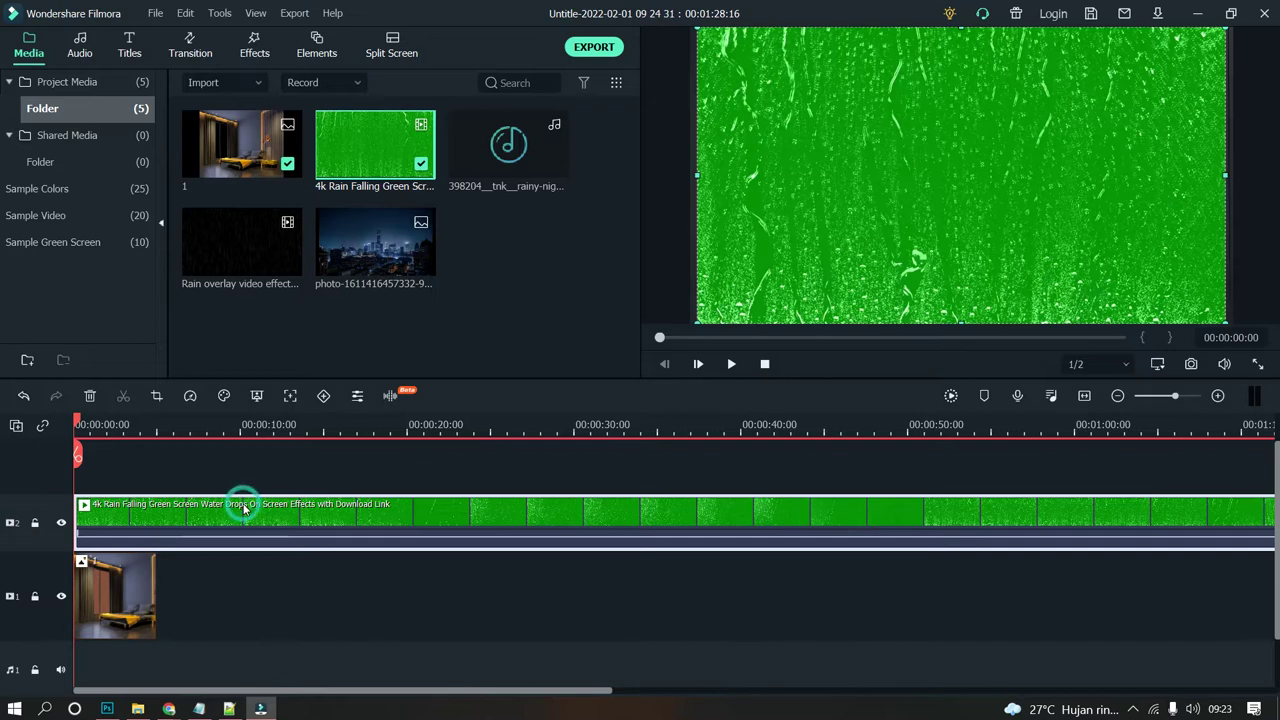
click(42, 208)
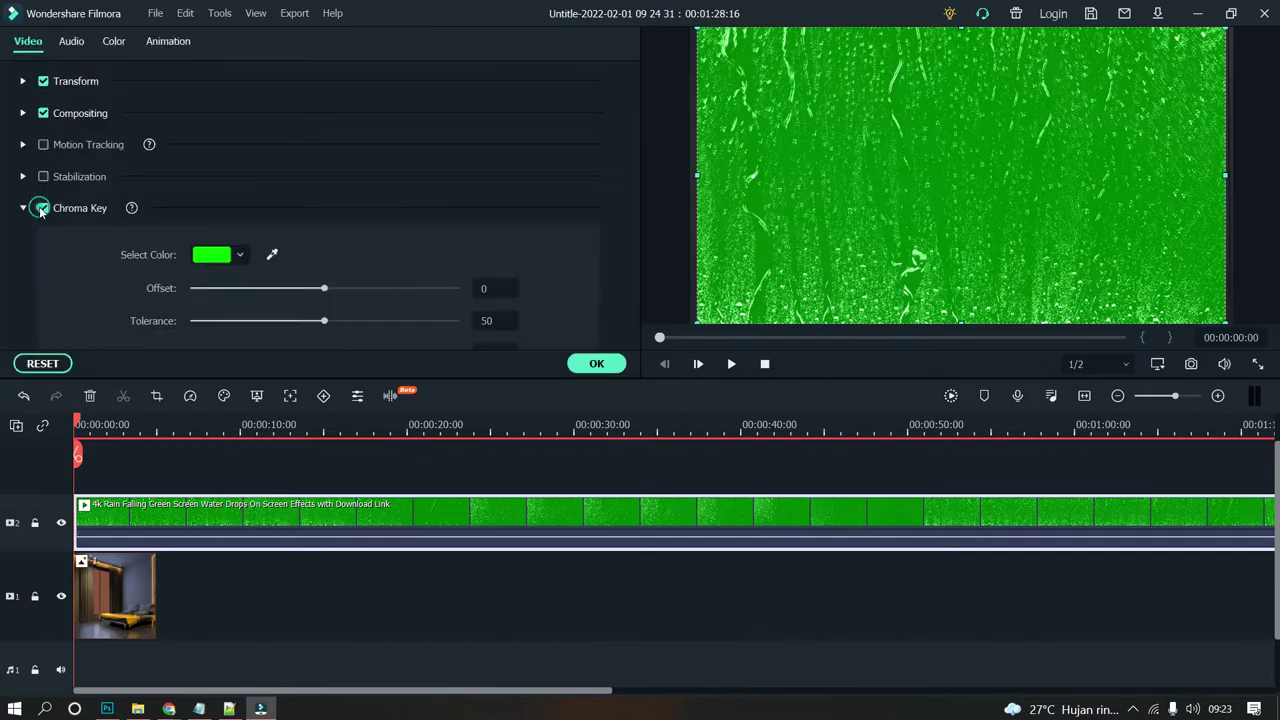
click(218, 257)
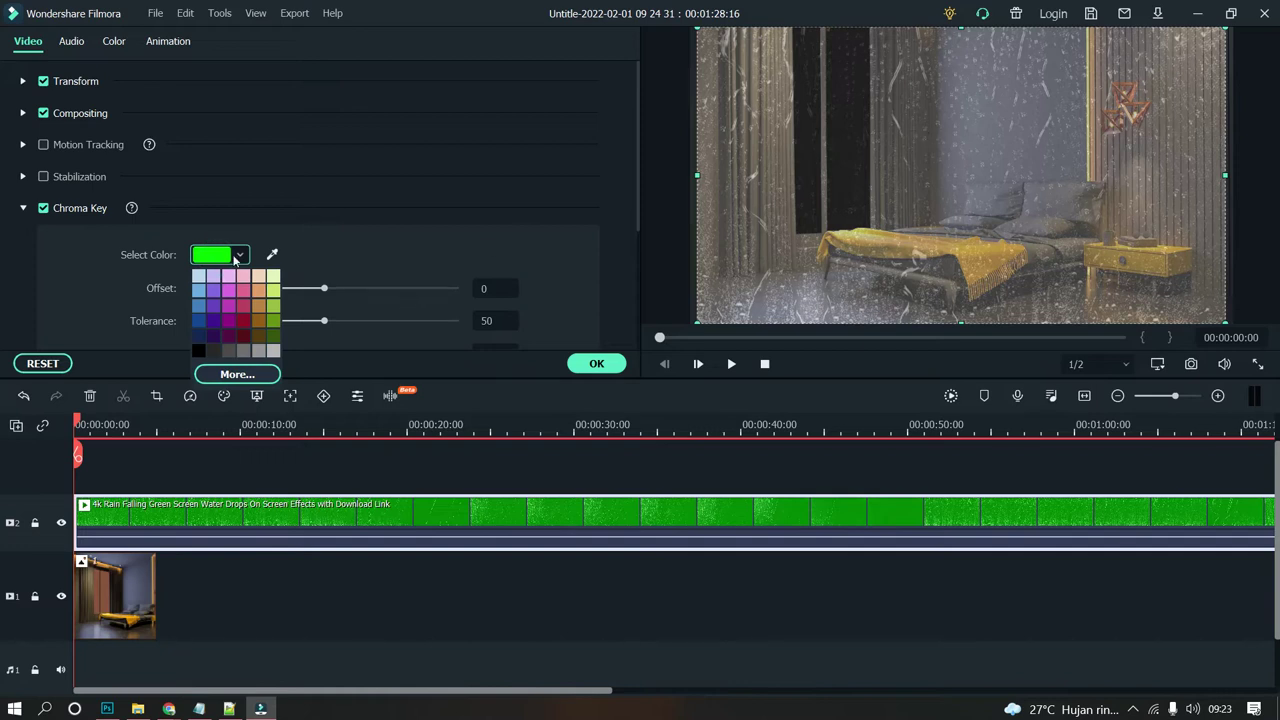
click(272, 254)
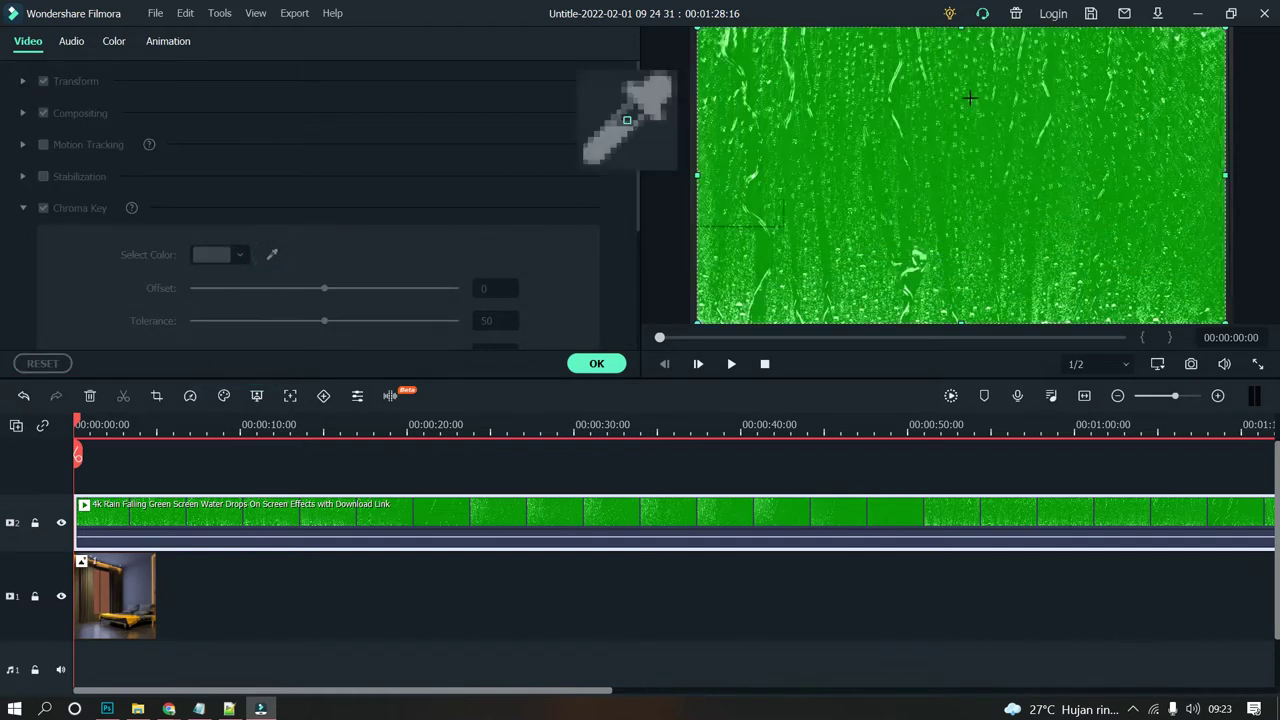
click(815, 171)
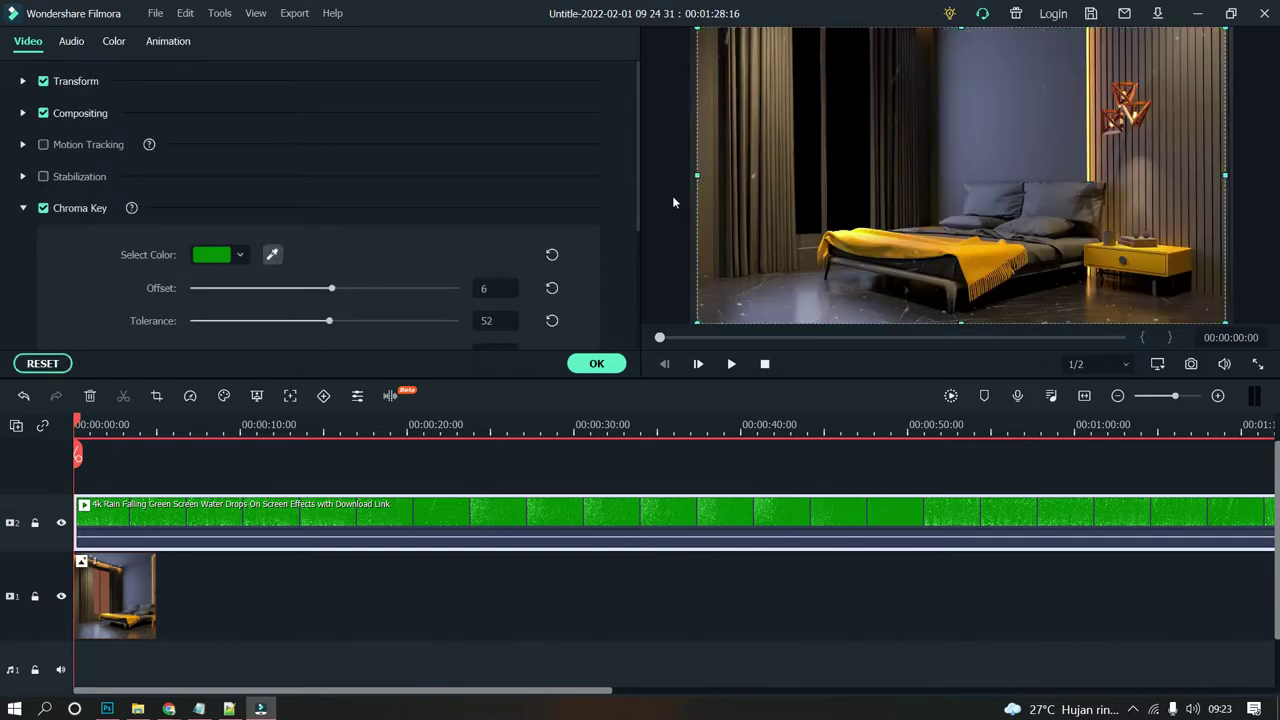
Step: Resample the rain clip's green background as the Chroma Key colour, play back the result and apply the clip settings
click(731, 364)
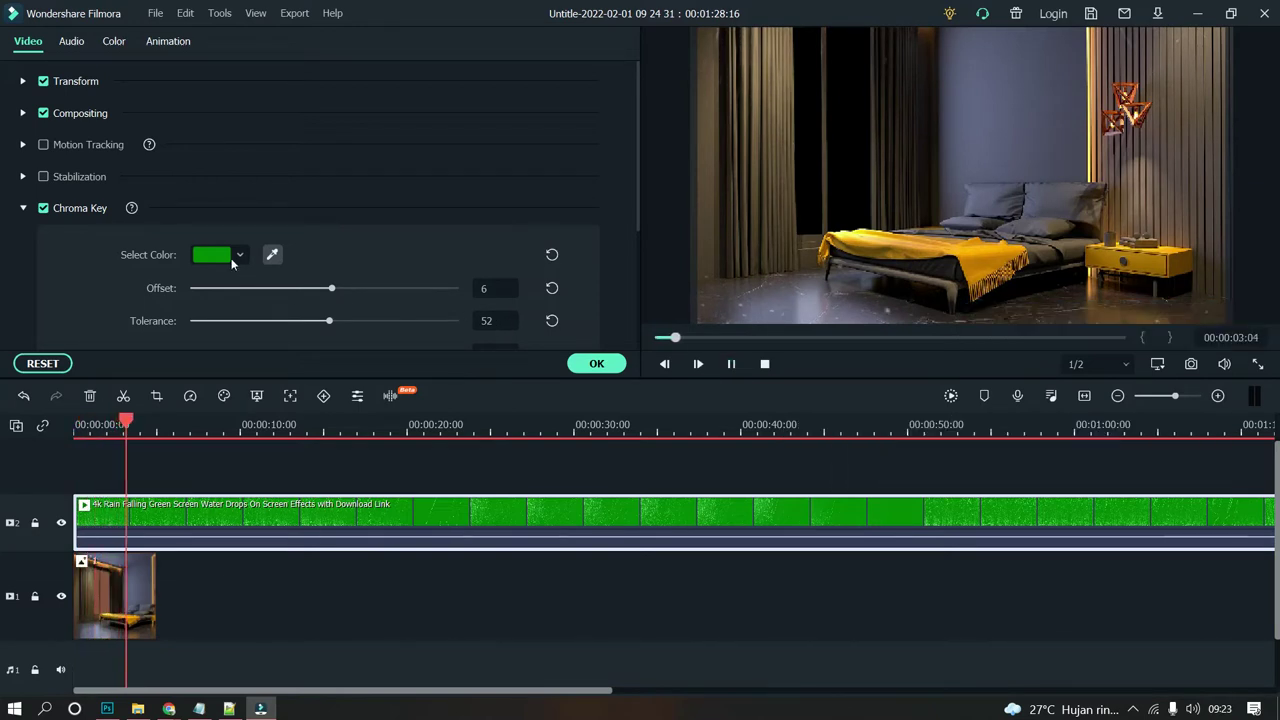
click(731, 364)
click(270, 255)
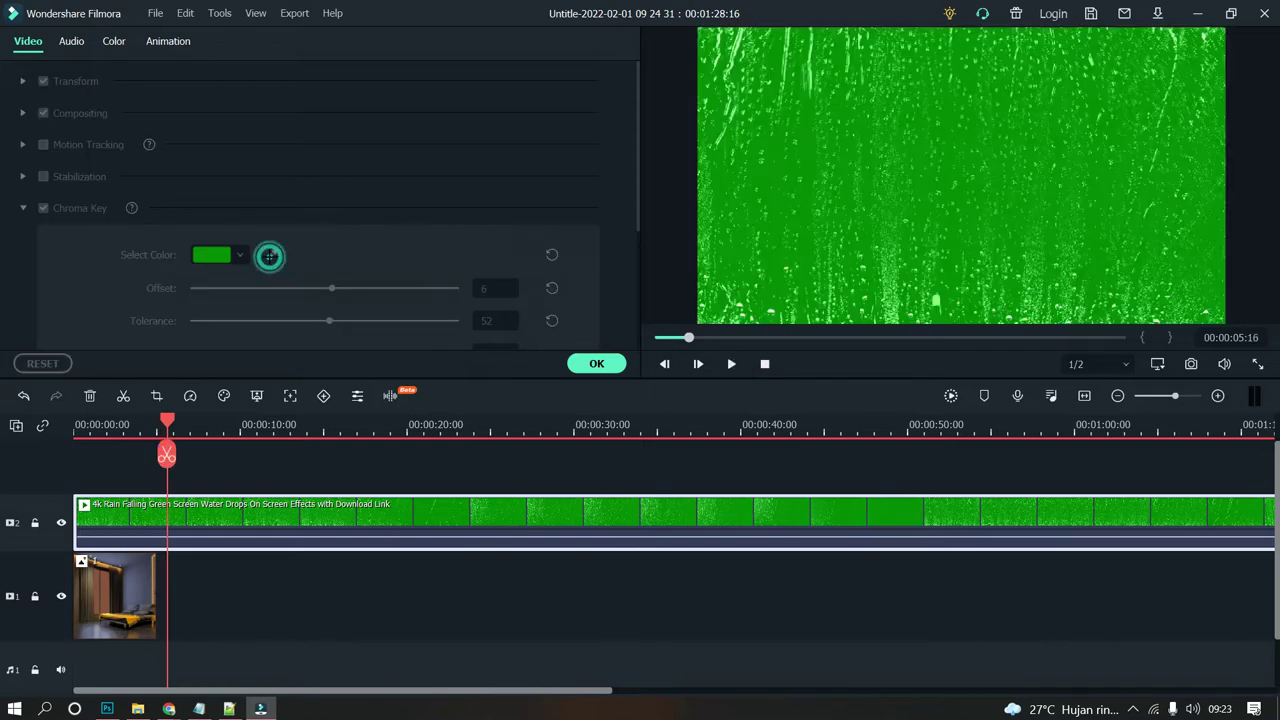
click(720, 180)
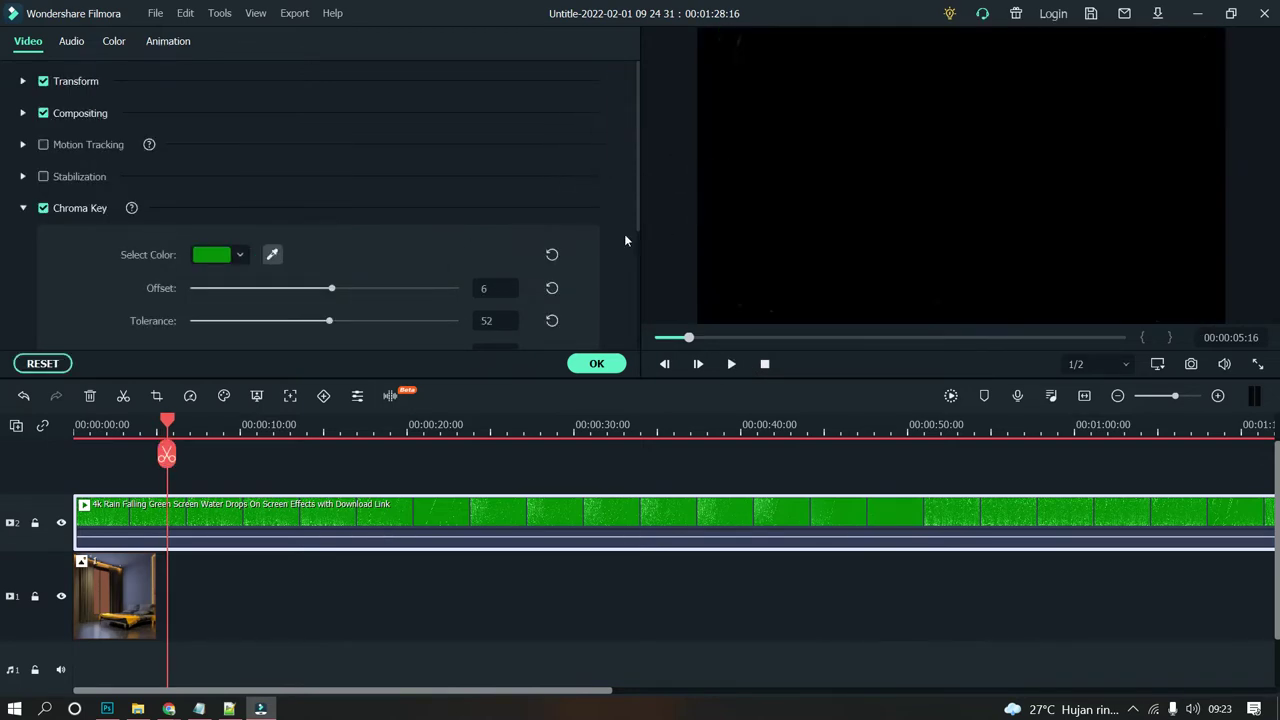
click(730, 364)
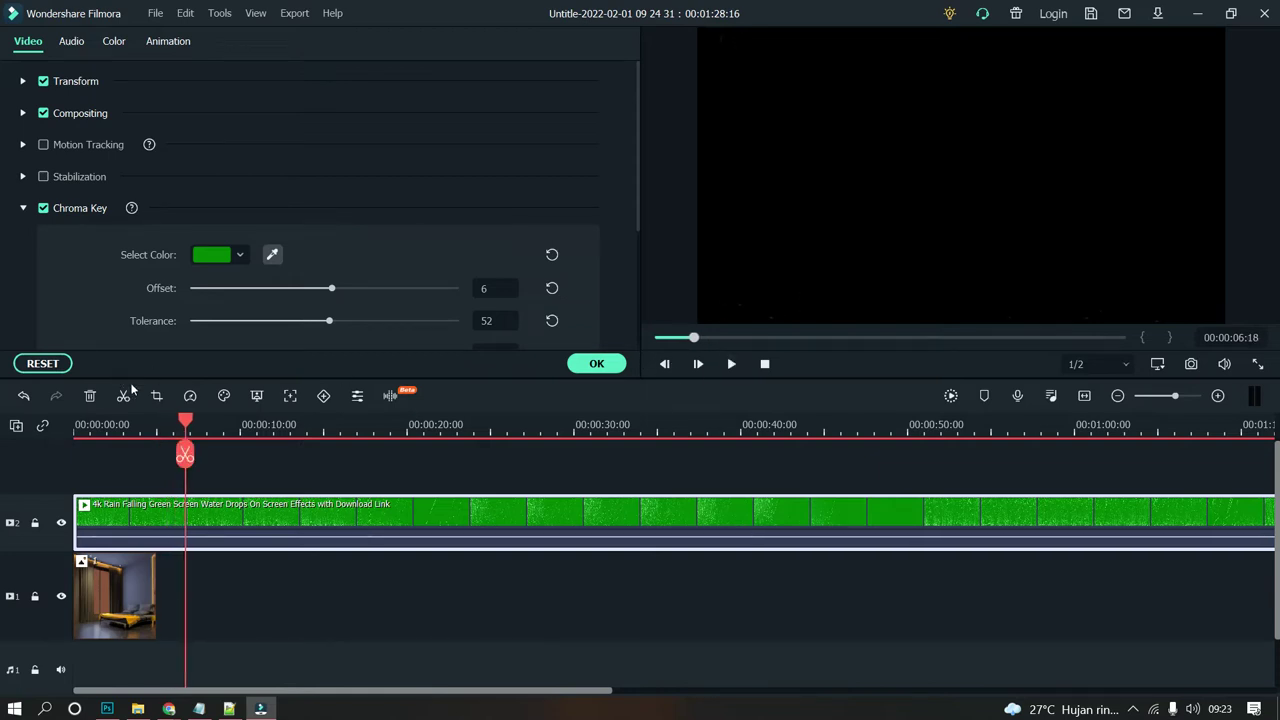
click(178, 424)
drag(127, 421, 55, 418)
key(space)
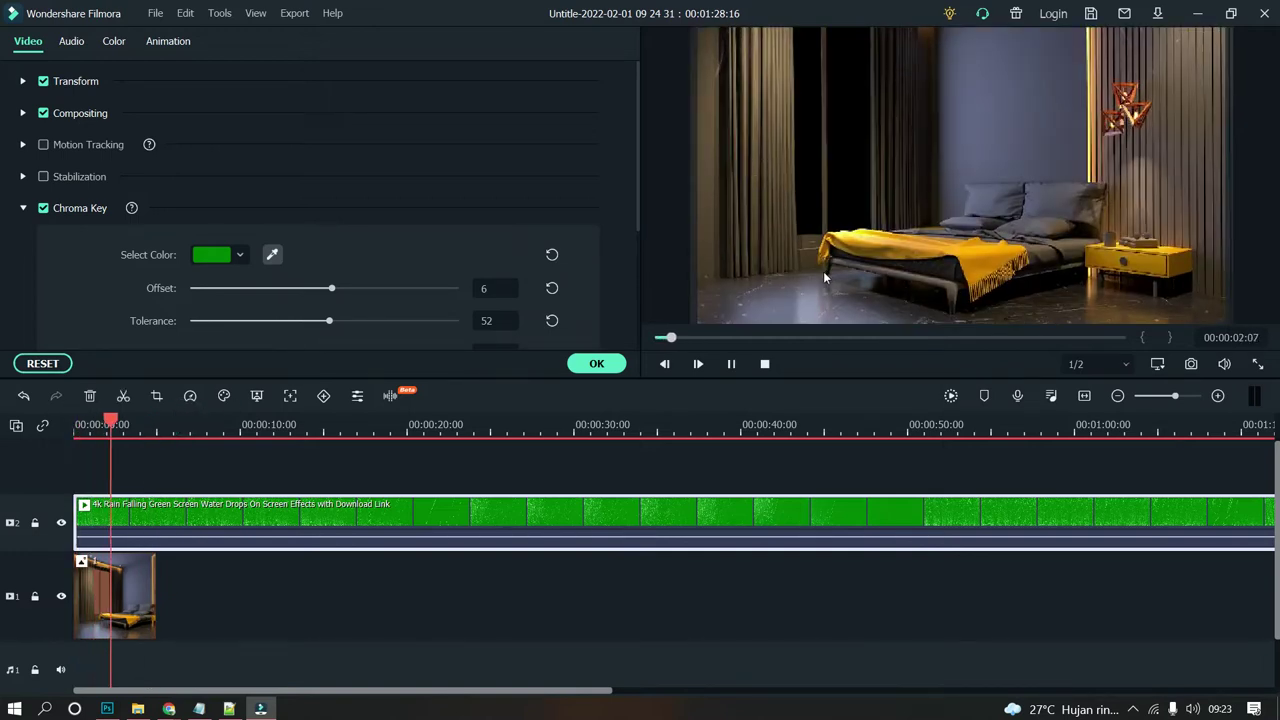
key(space)
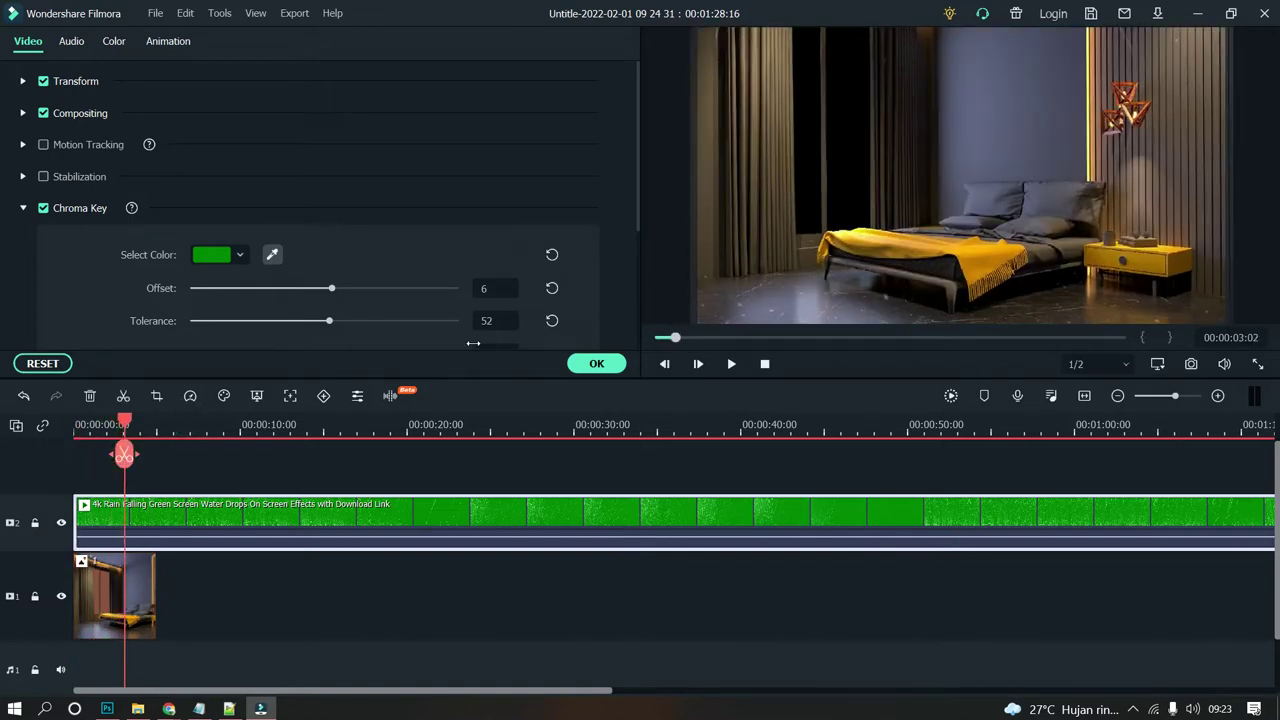
click(596, 363)
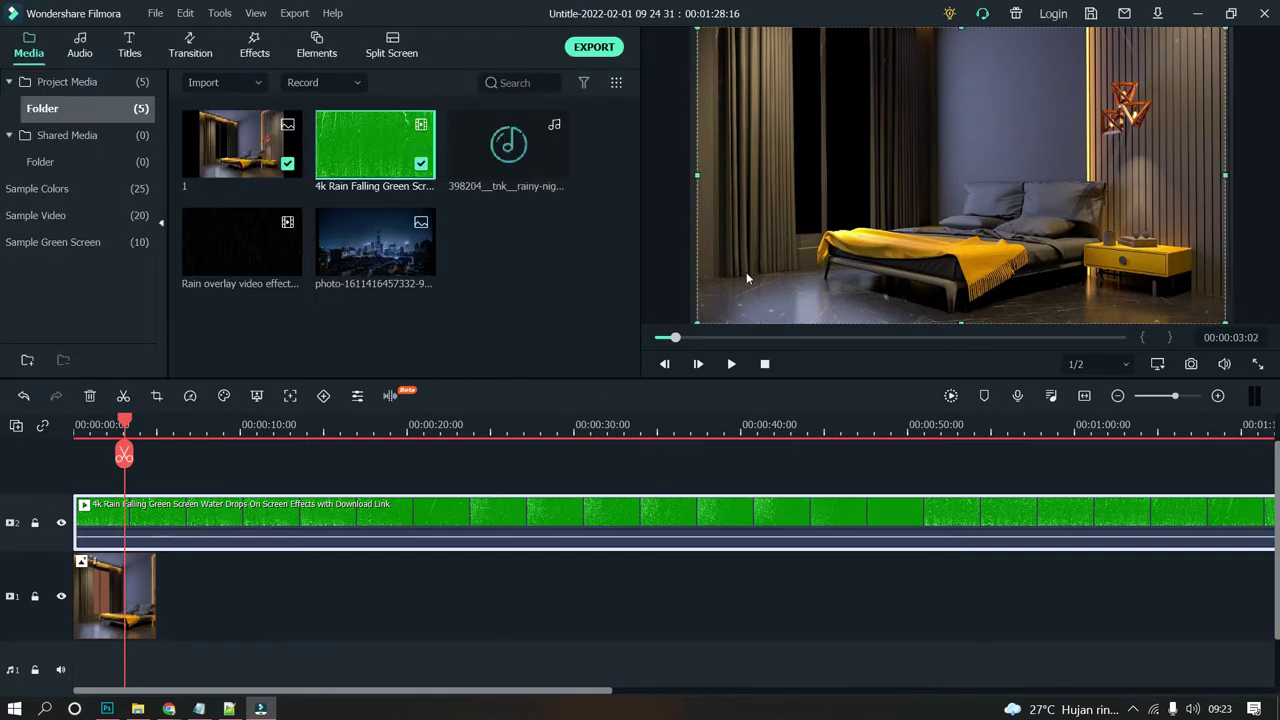
Step: Shrink and reshape the green screen rain clip in the preview so its frame covers only the bedroom window
key(ctrl+z)
drag(698, 321, 837, 213)
drag(830, 213, 826, 213)
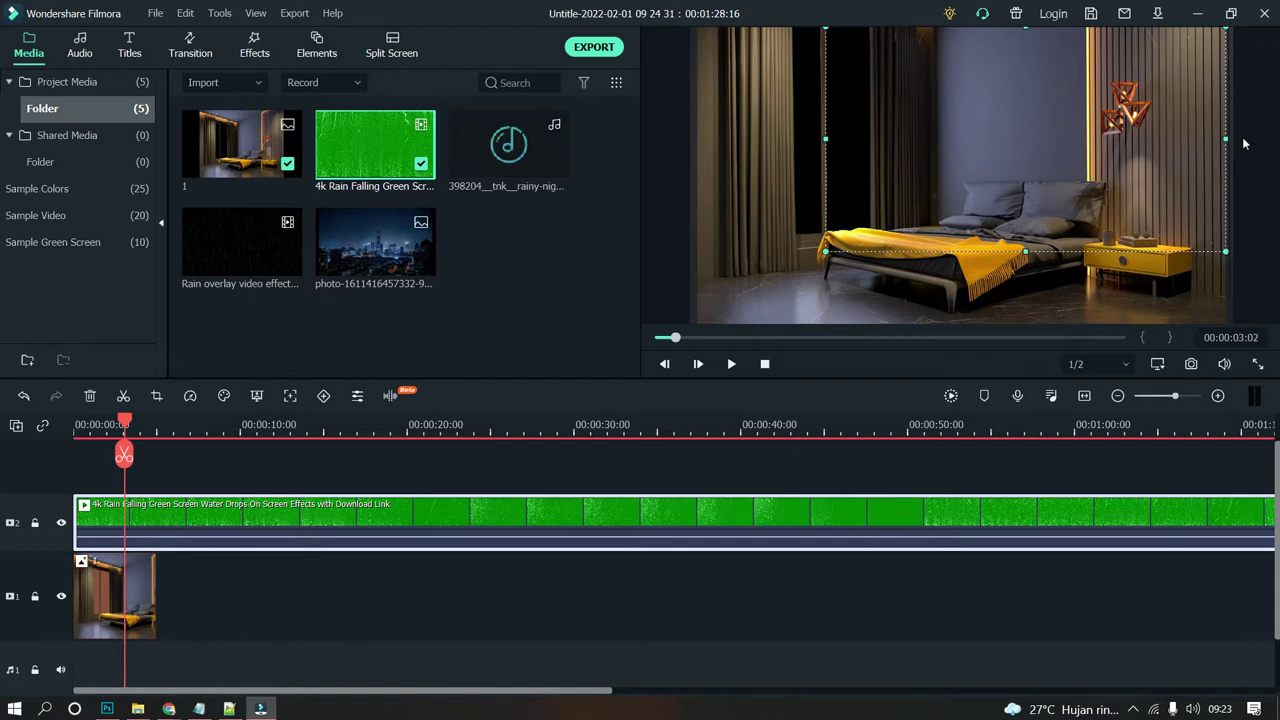
drag(1225, 139, 876, 174)
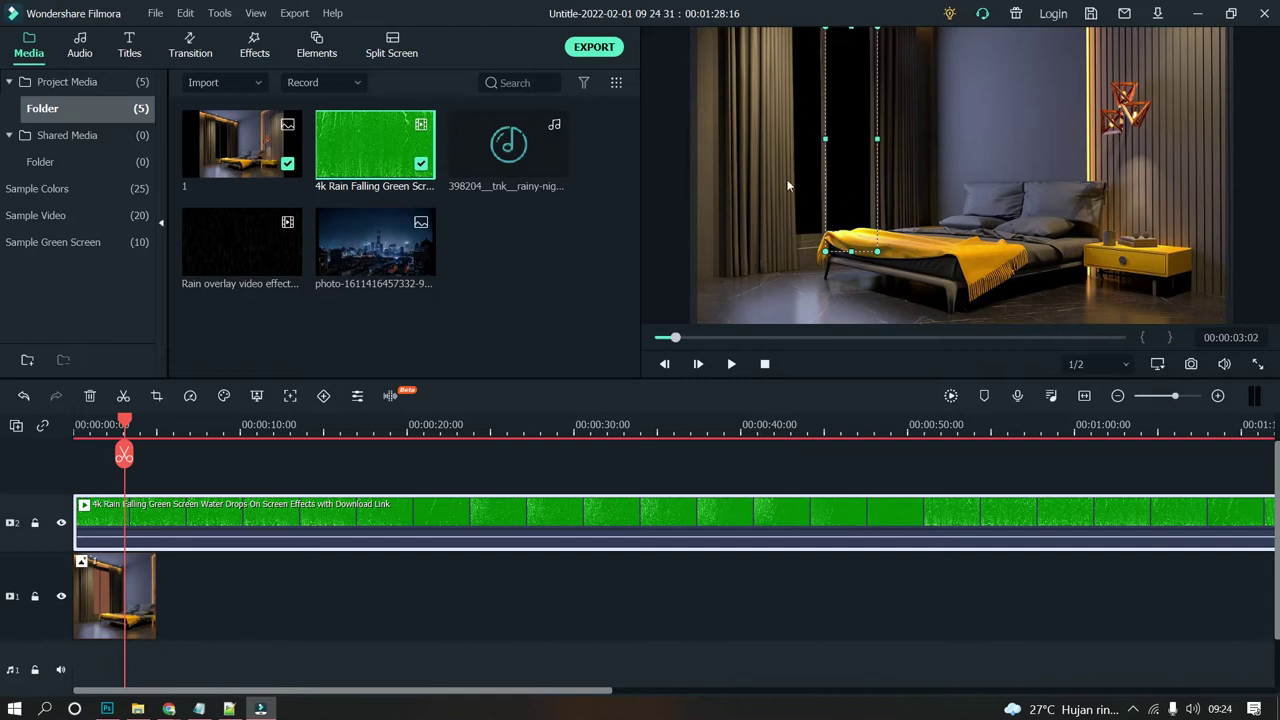
drag(822, 137, 791, 139)
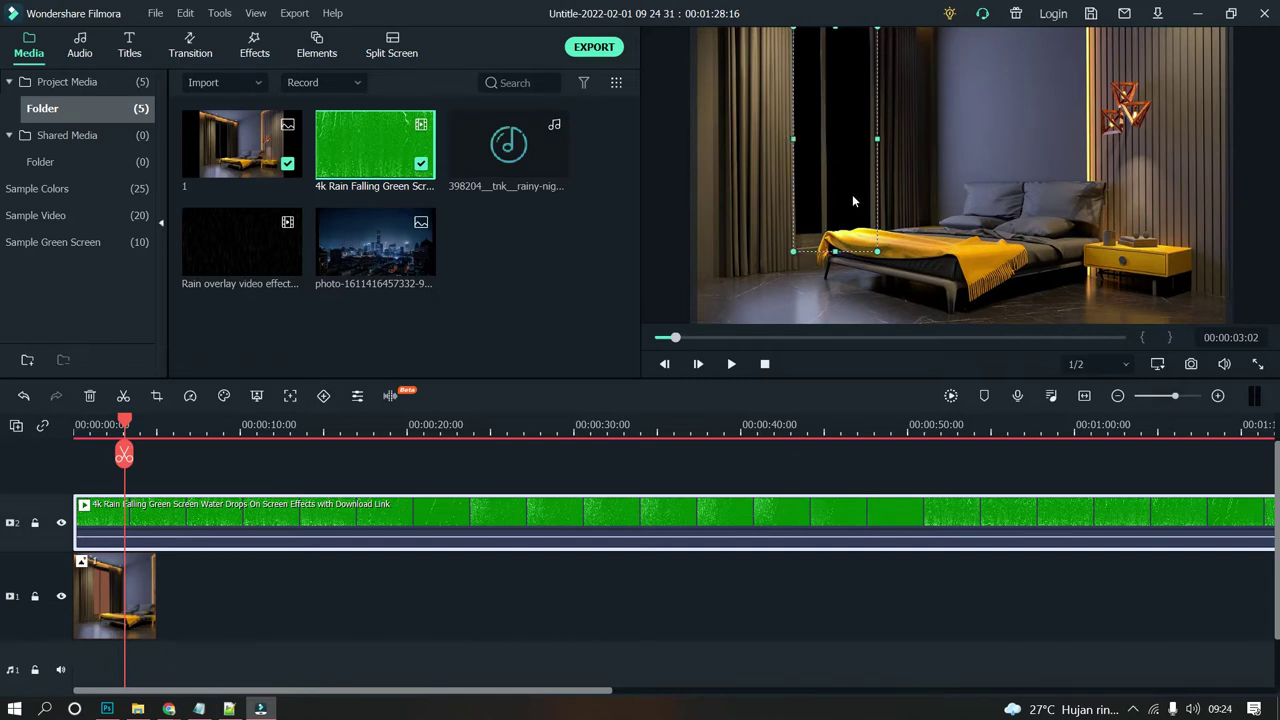
drag(834, 251, 831, 241)
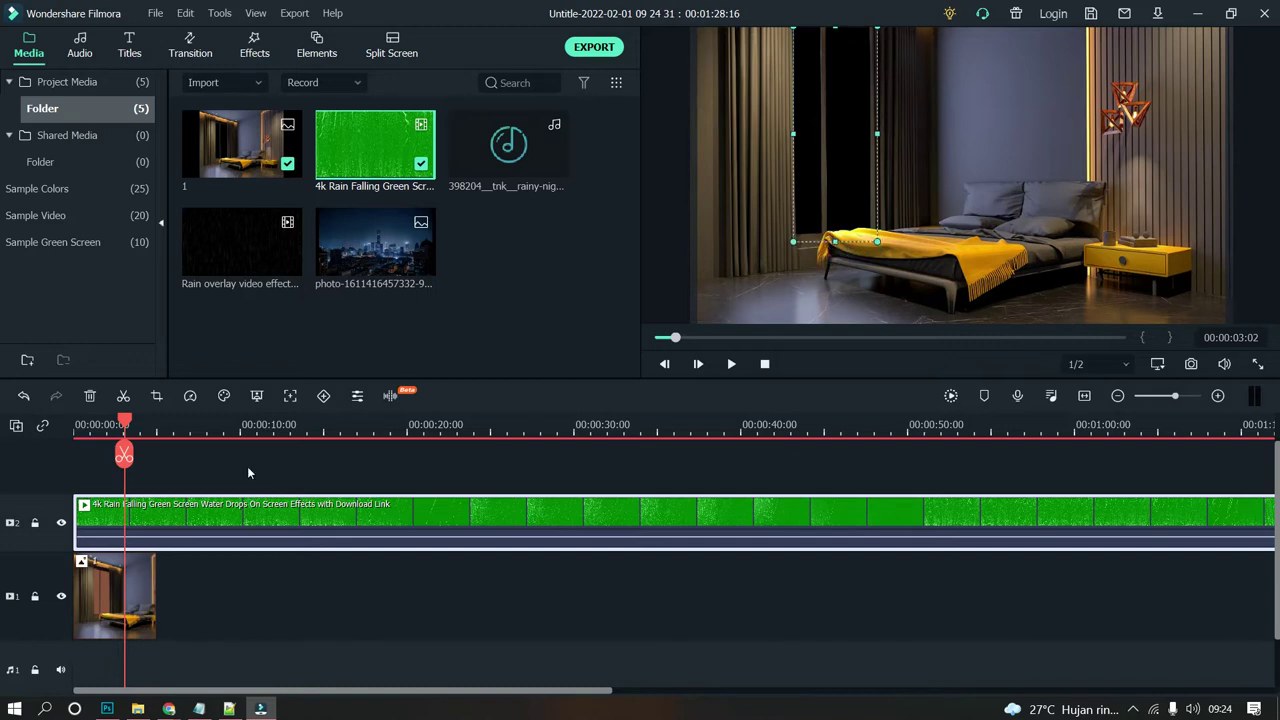
Step: Move the bedroom image to track 3 above the rain clip, extend it to about 47 seconds and preview it
click(271, 587)
drag(137, 613, 145, 469)
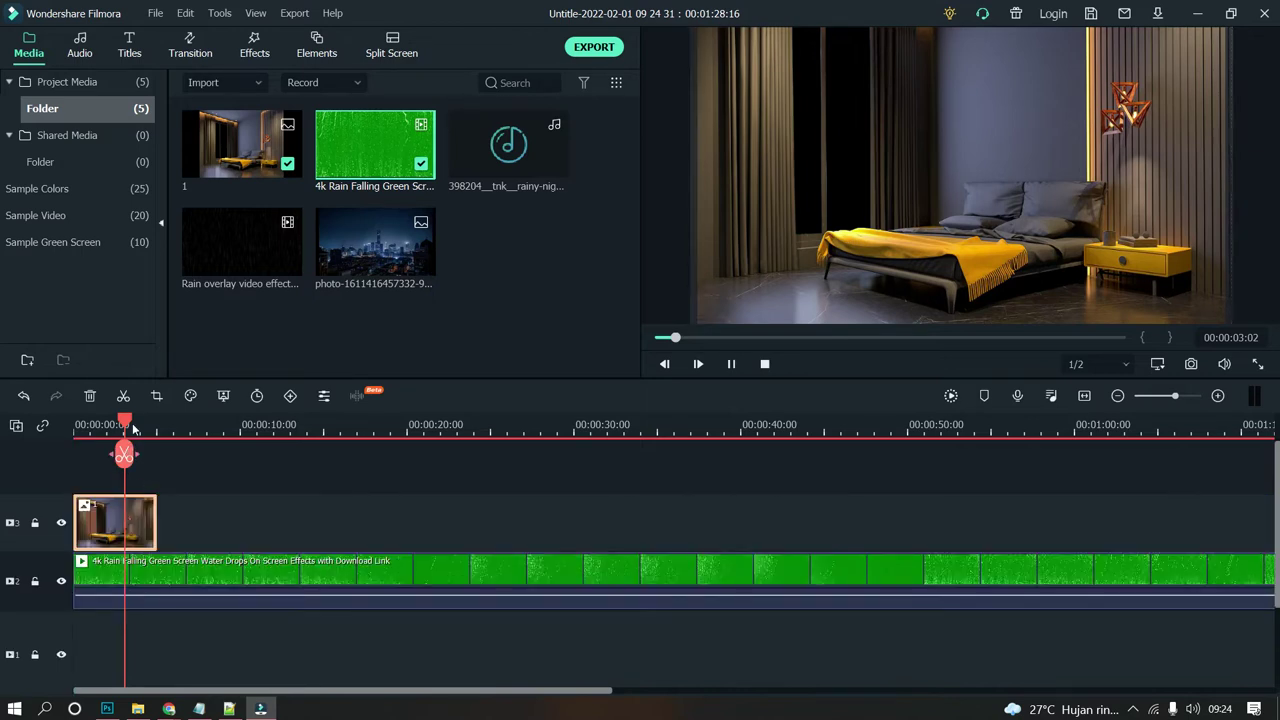
drag(158, 515, 856, 520)
key(space)
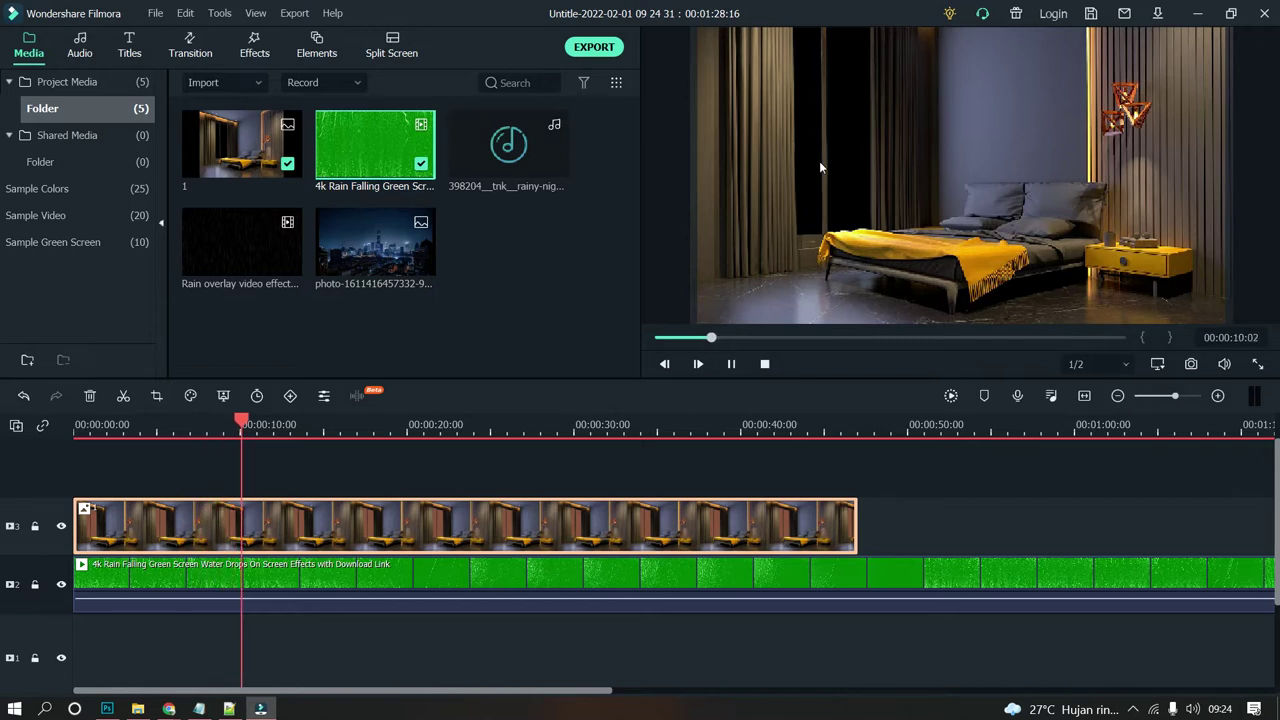
key(space)
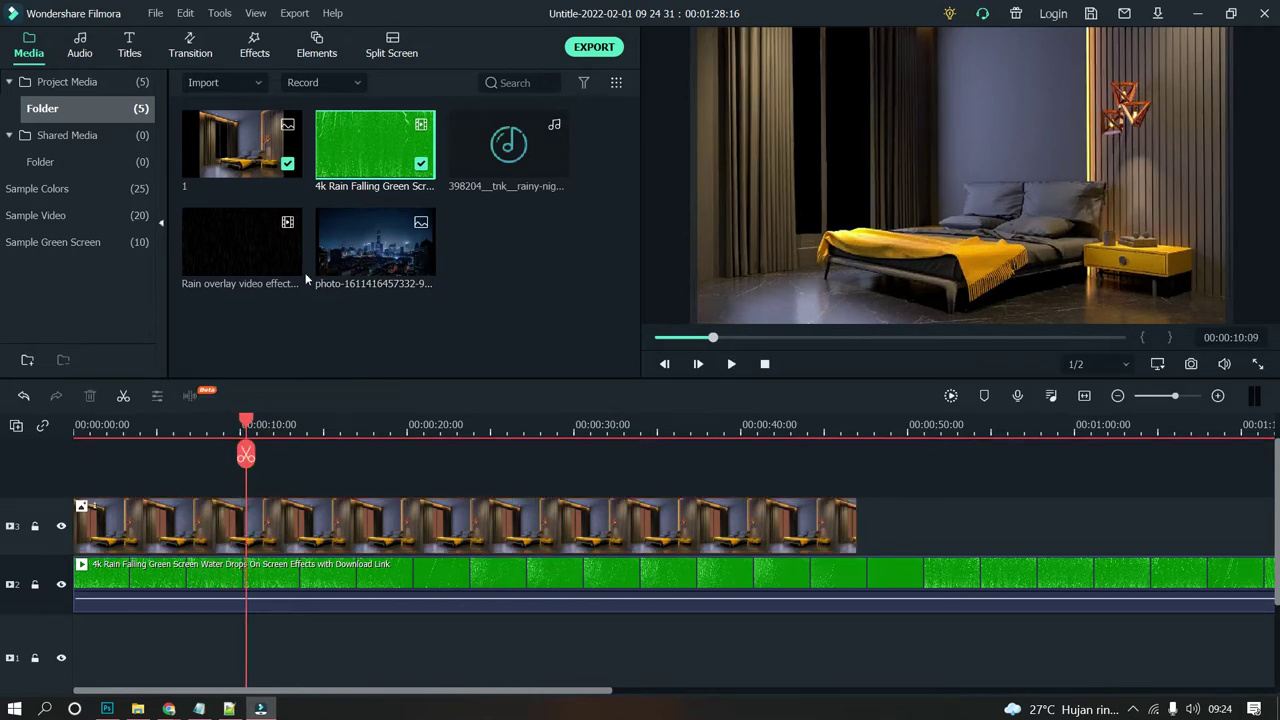
Step: Place the Rain overlay video at the start of track 1 beneath the green screen rain clip and preview it
drag(271, 275, 80, 672)
key(space)
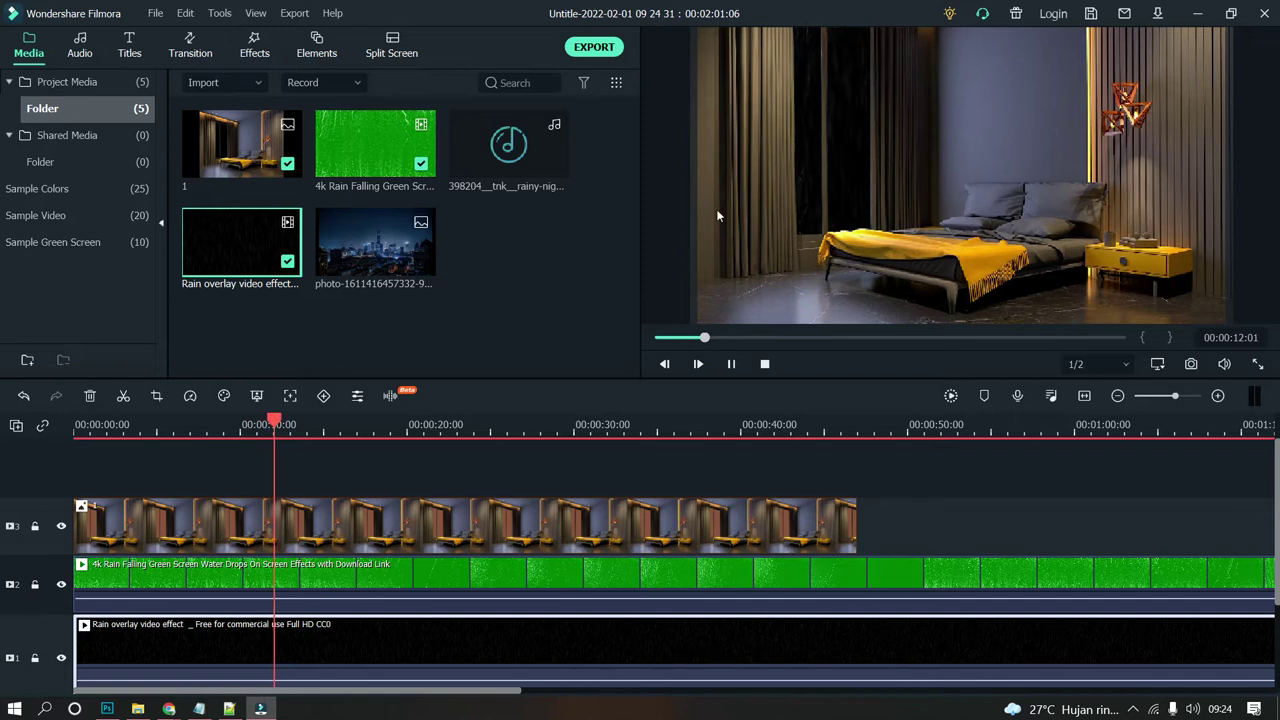
key(space)
Step: Place the city photo at the start of the track beneath the rain overlay clip and play back the beginning
drag(376, 245, 87, 425)
scroll(95, 460, up, 1)
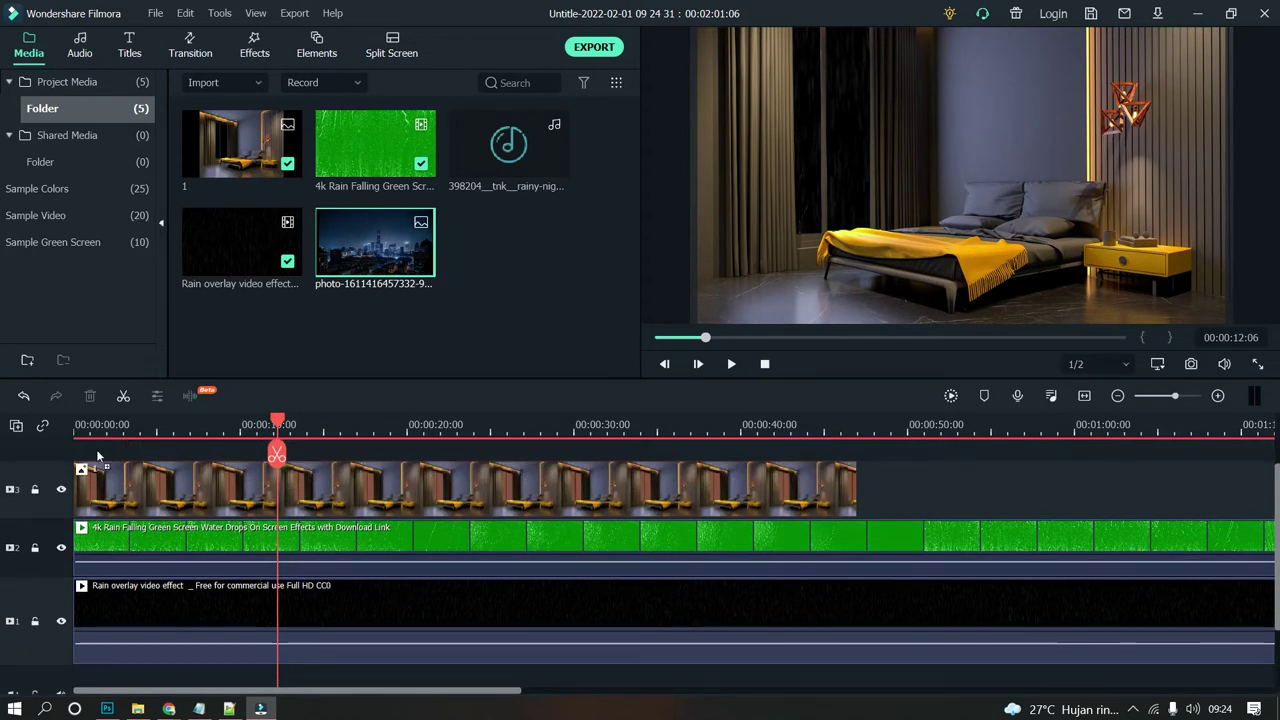
scroll(110, 490, up, 2)
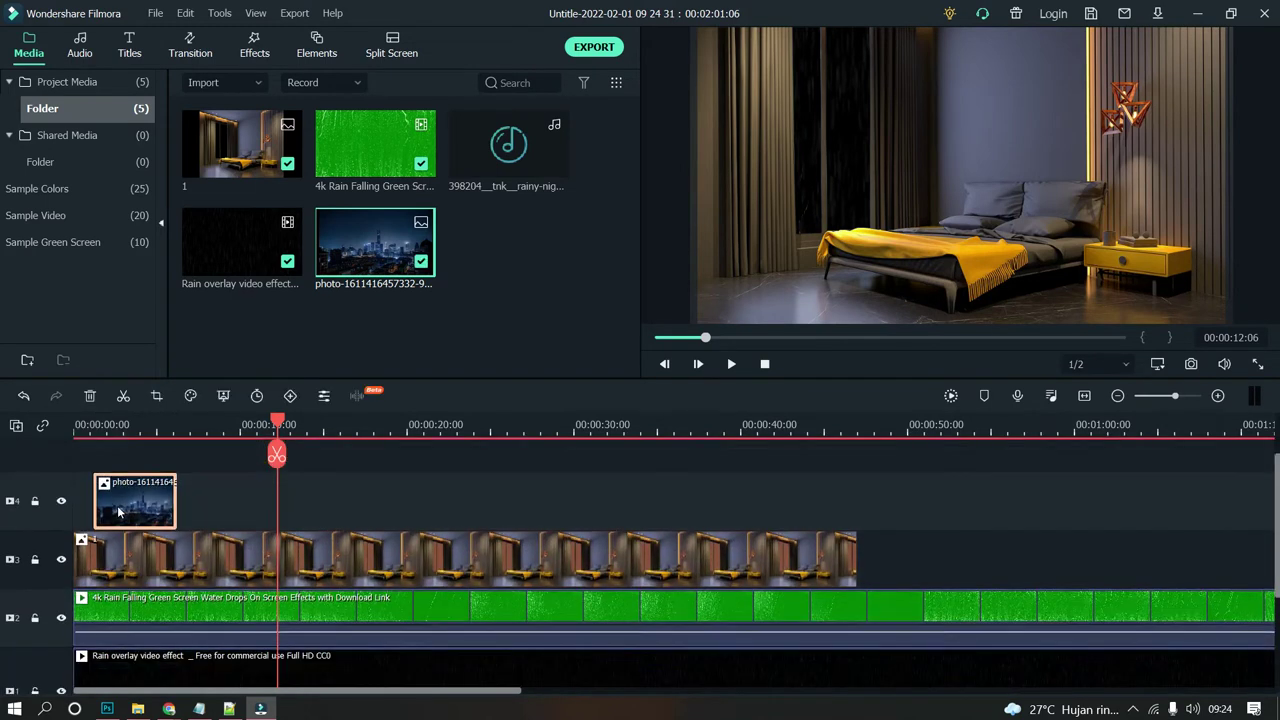
drag(128, 547, 106, 598)
scroll(125, 535, down, 3)
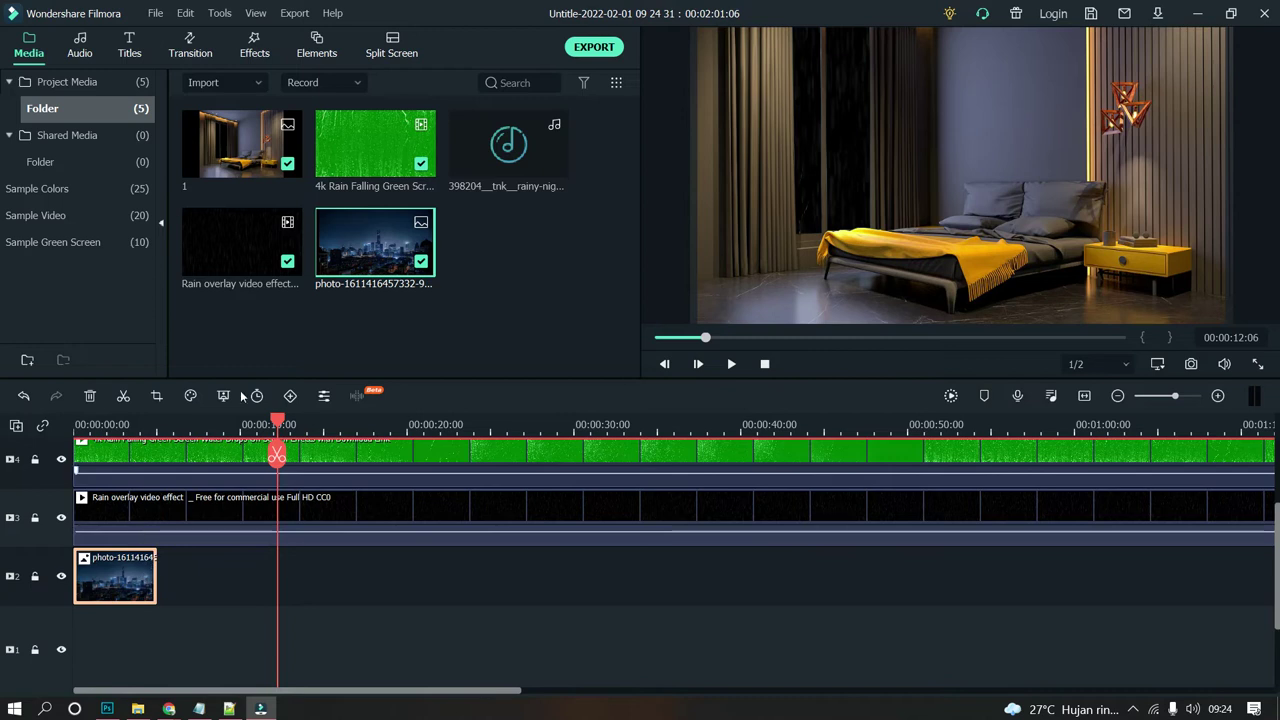
drag(277, 424, 91, 424)
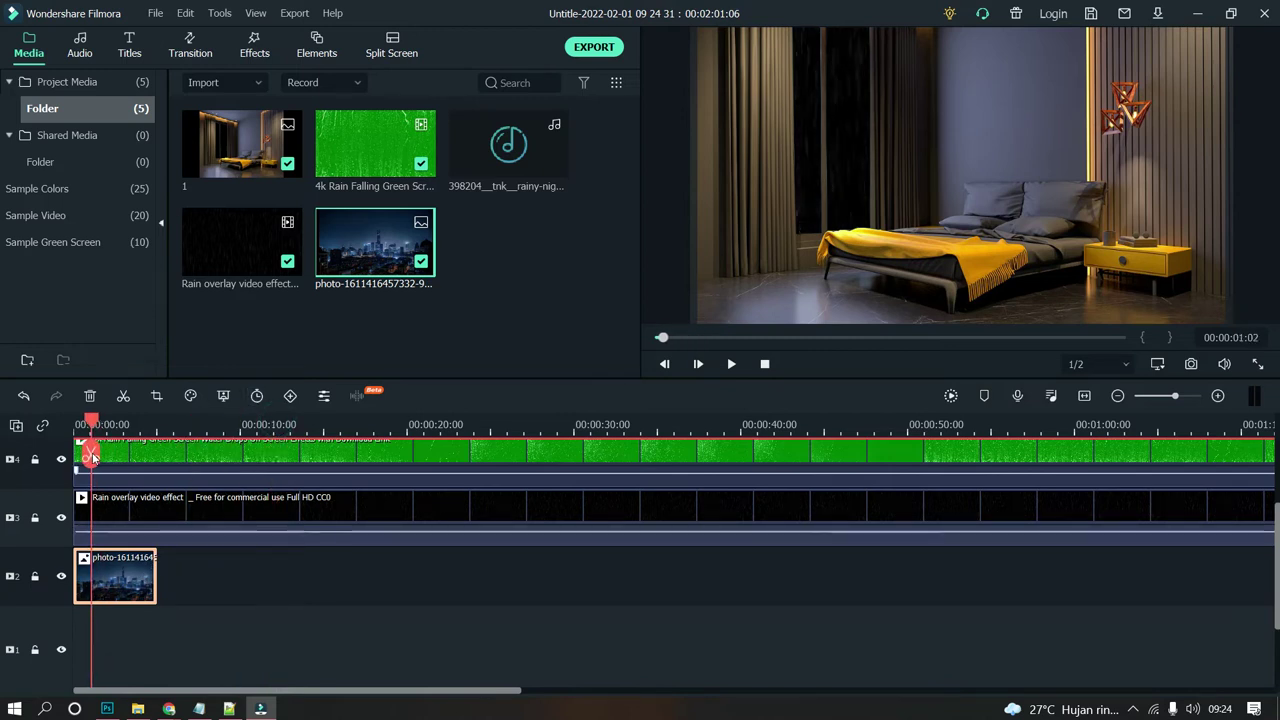
key(space)
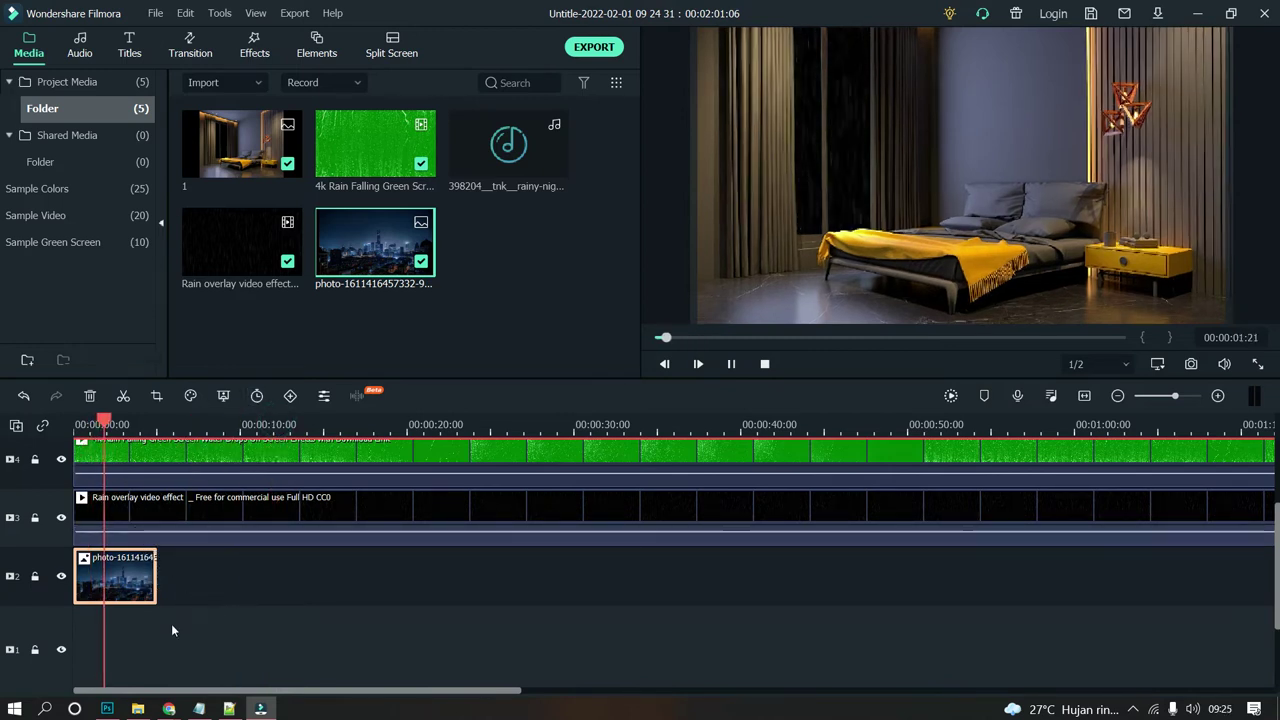
key(space)
Step: Set the rain overlay clip's blending mode to Lighten and apply it
click(177, 515)
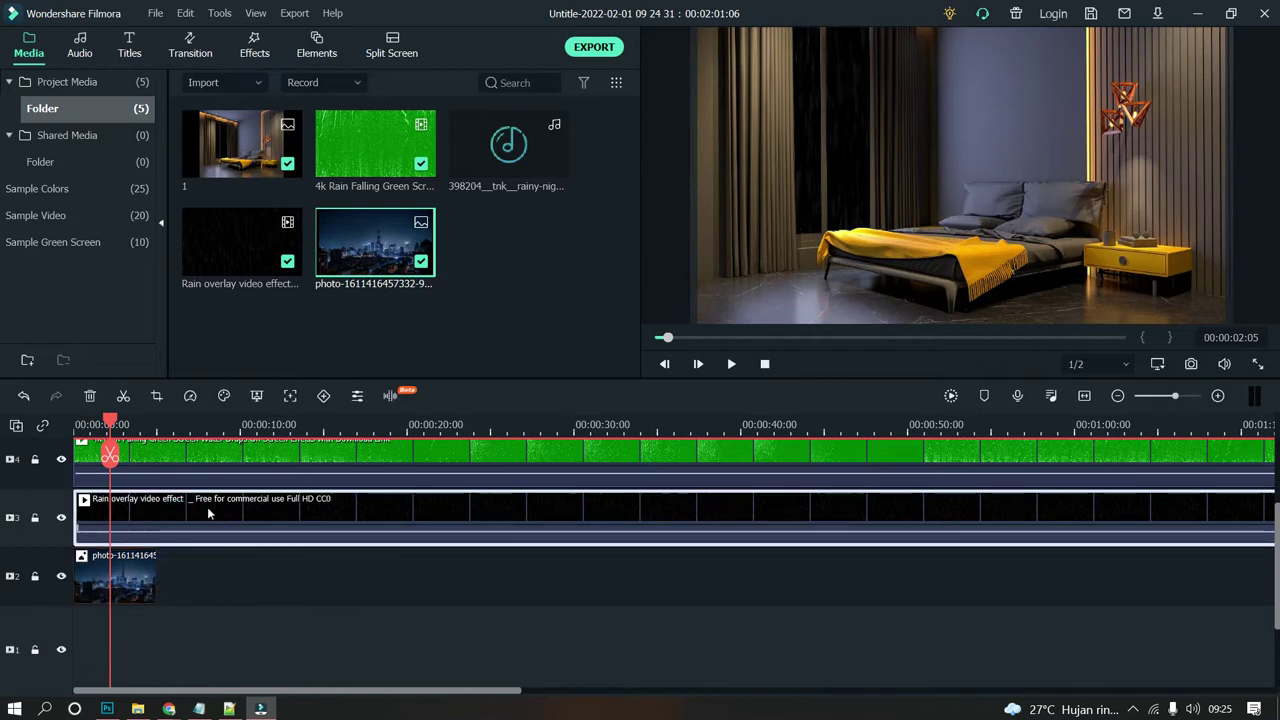
scroll(225, 550, up, 1)
scroll(222, 552, up, 1)
scroll(210, 554, down, 1)
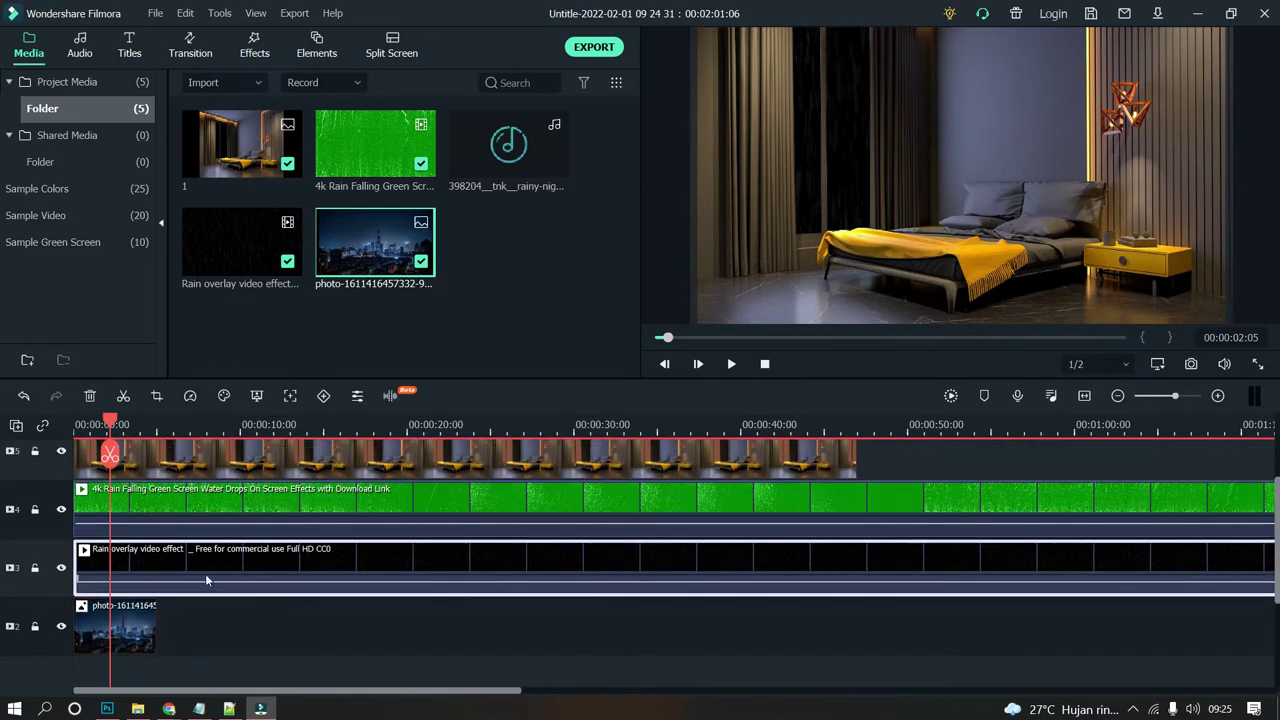
double_click(160, 571)
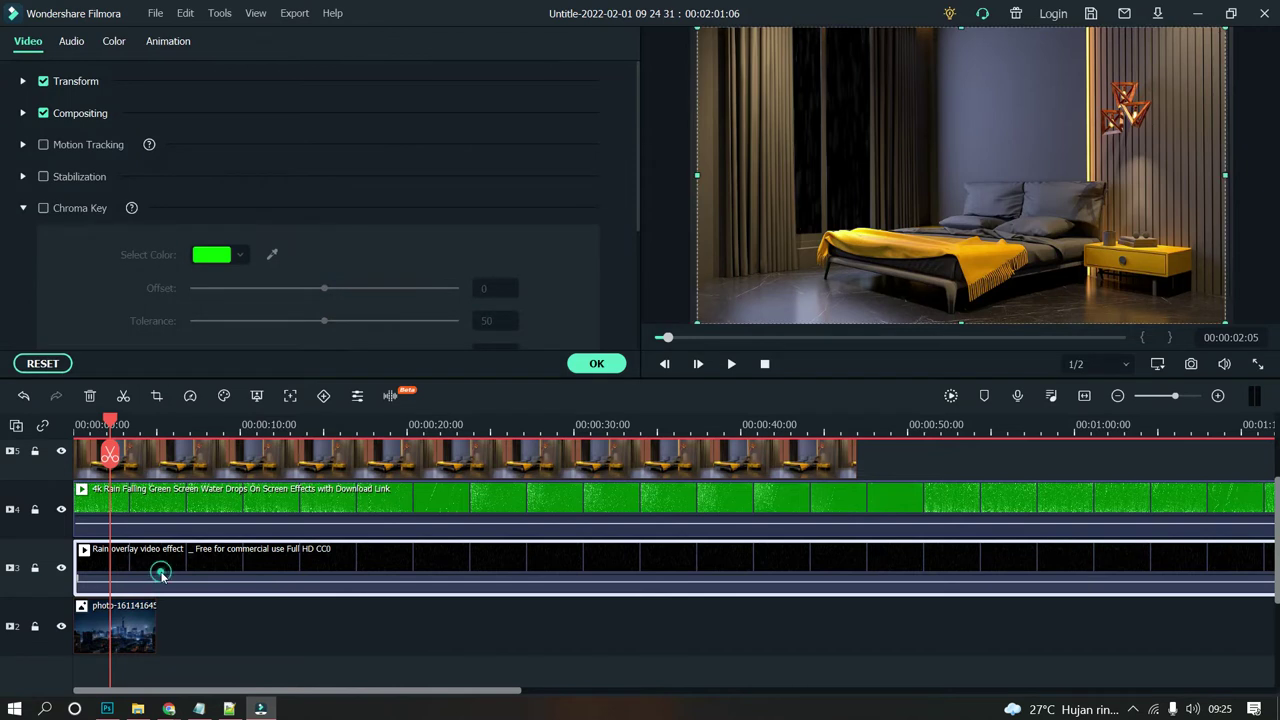
click(62, 114)
click(23, 114)
click(24, 115)
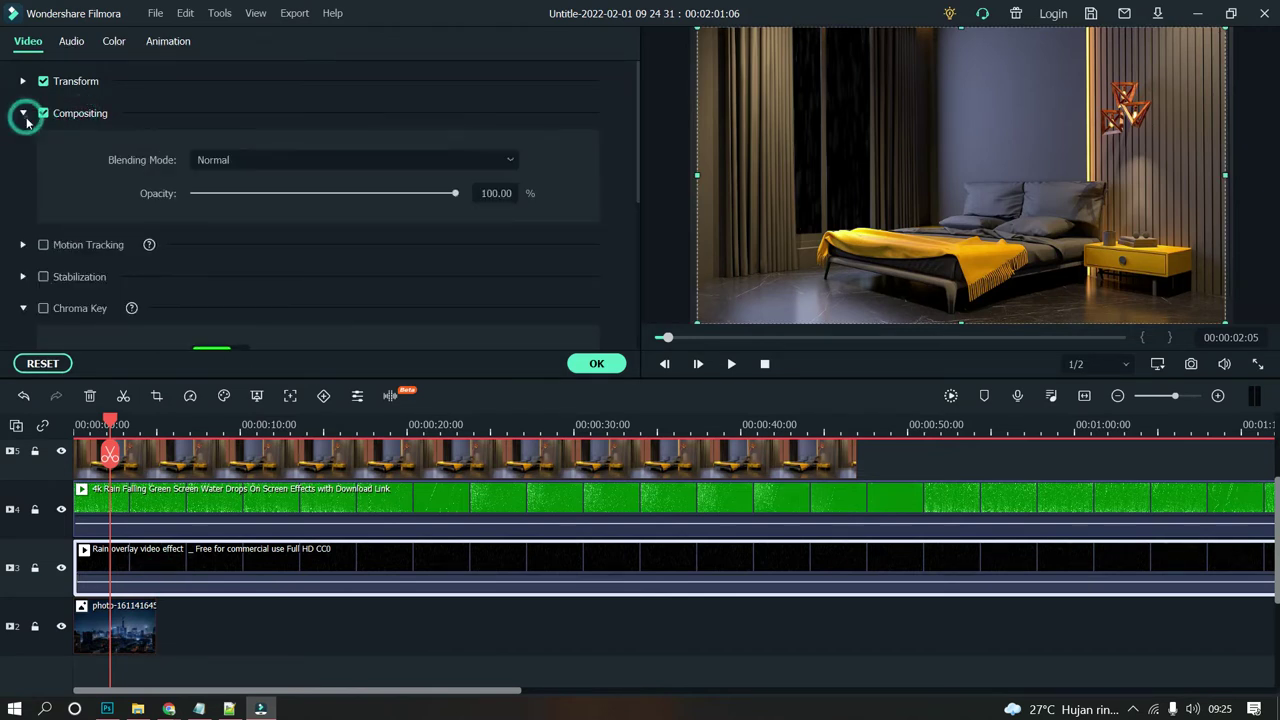
click(257, 162)
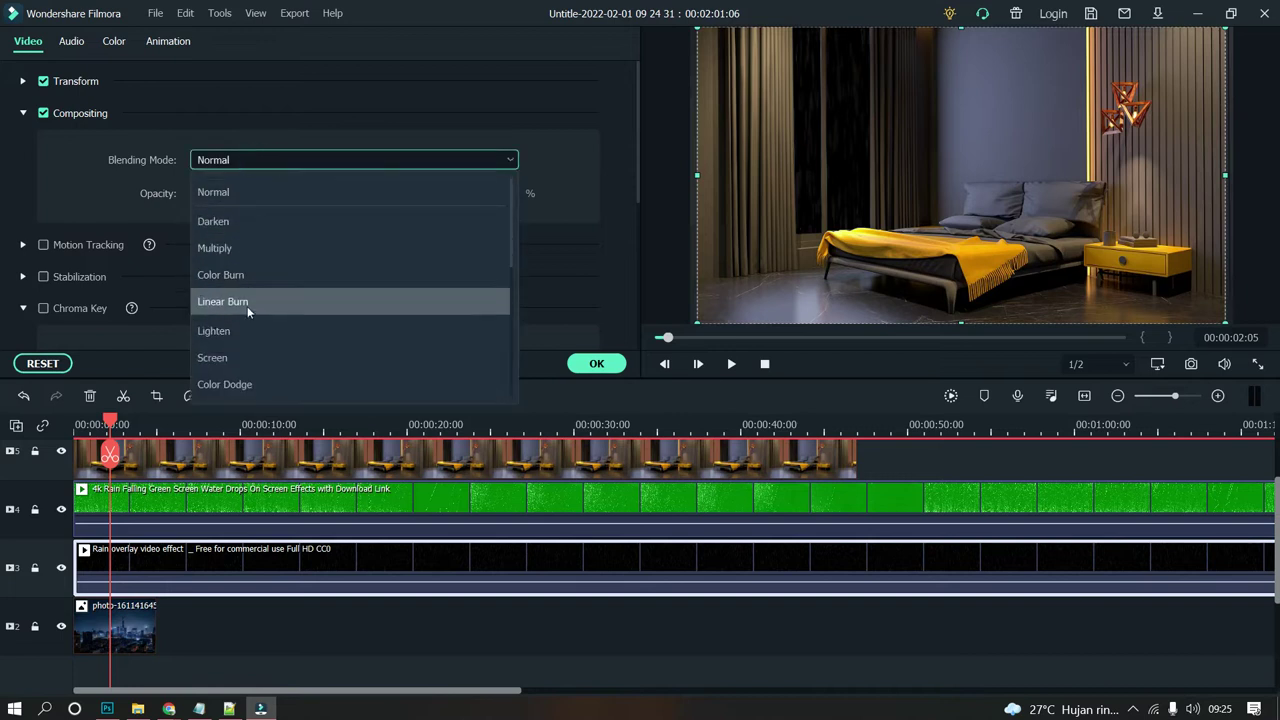
click(259, 338)
click(596, 370)
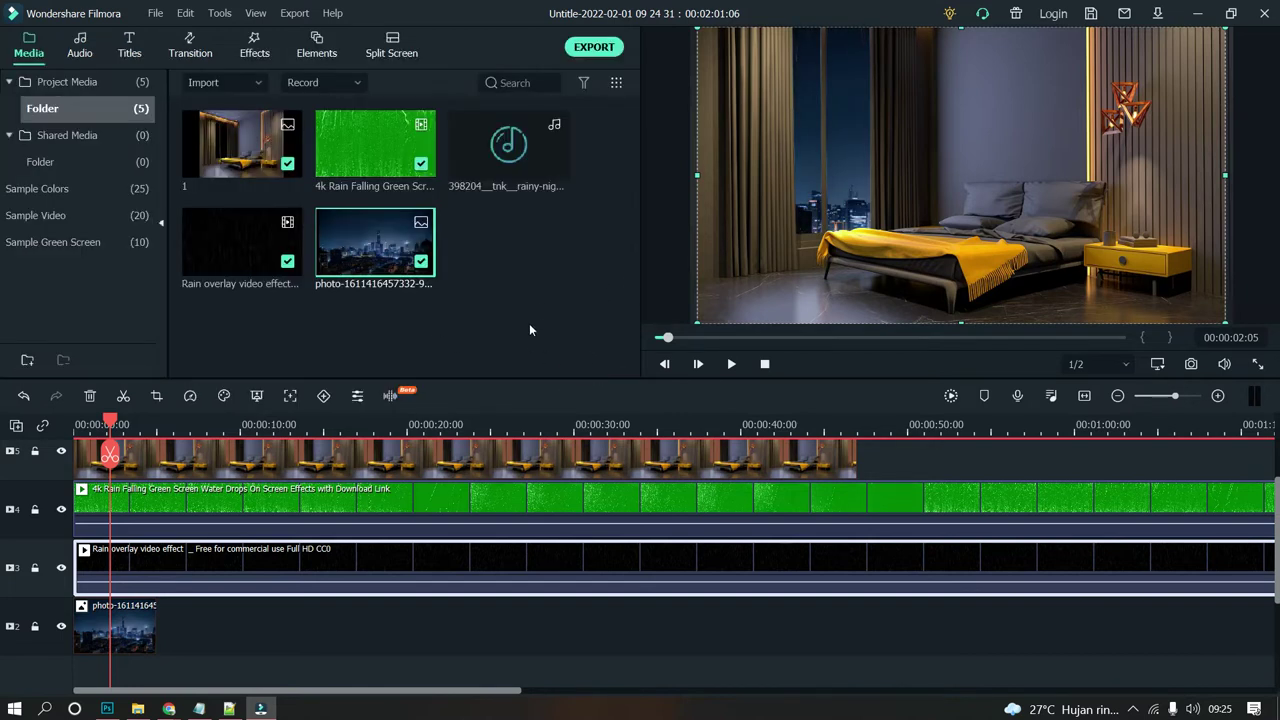
Step: Play back the blended rain and city view in the window around the end of the city photo clip
key(space)
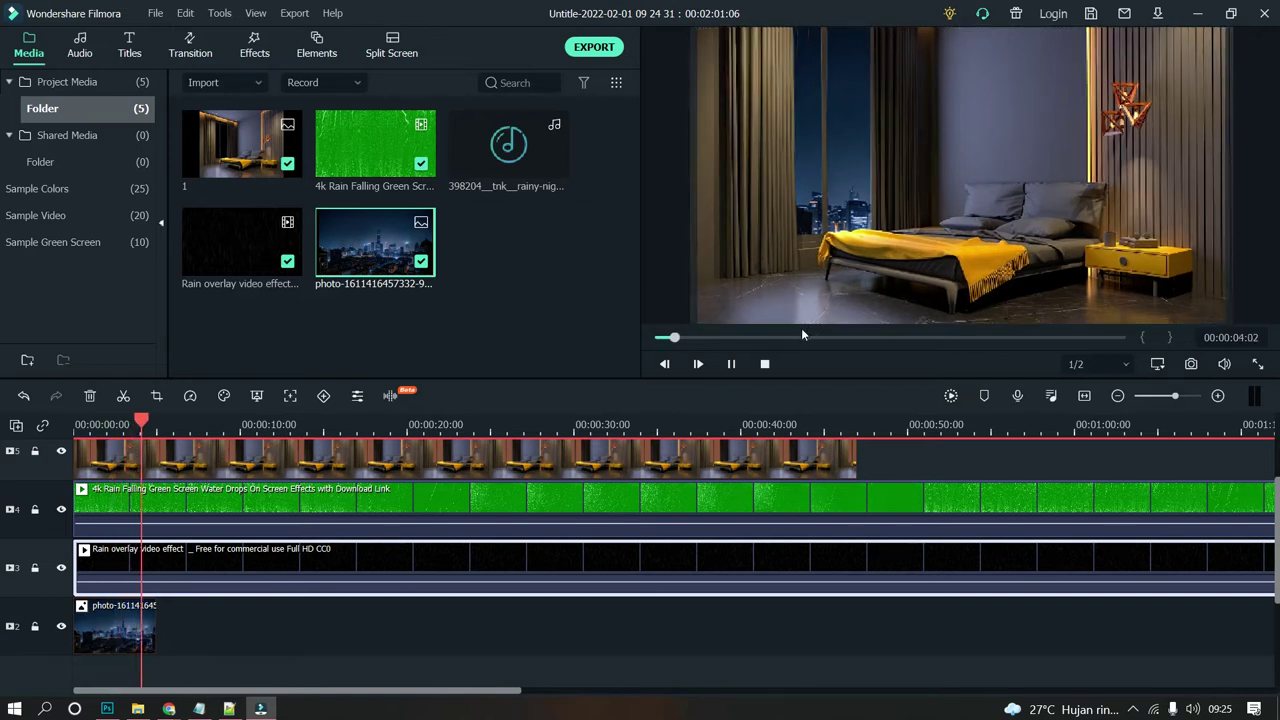
key(space)
click(117, 641)
click(155, 570)
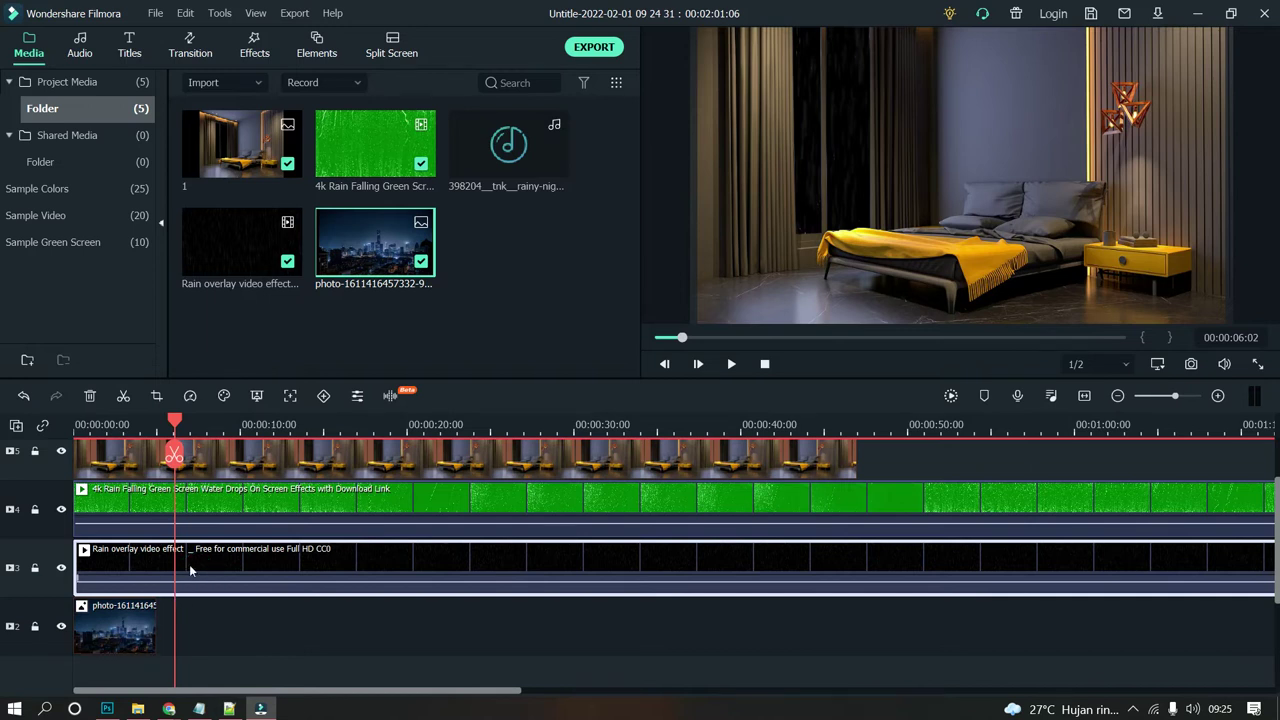
key(Left)
key(Left)
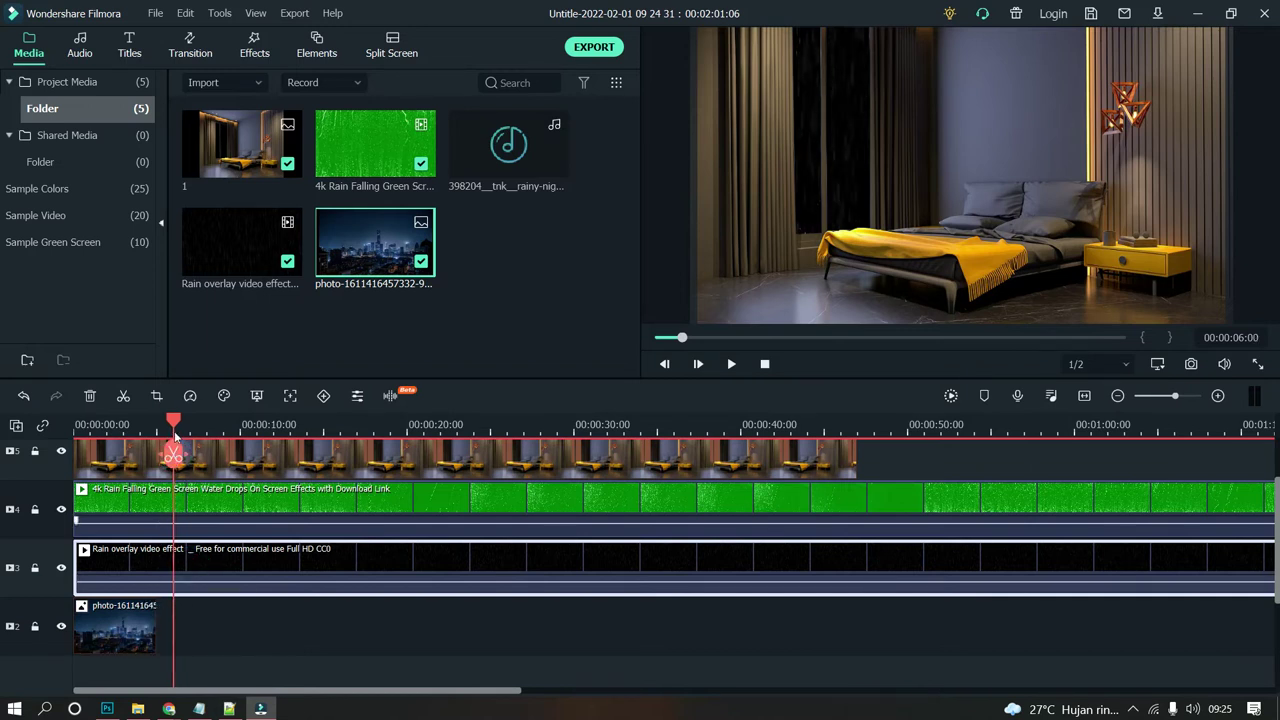
drag(168, 418, 131, 424)
key(space)
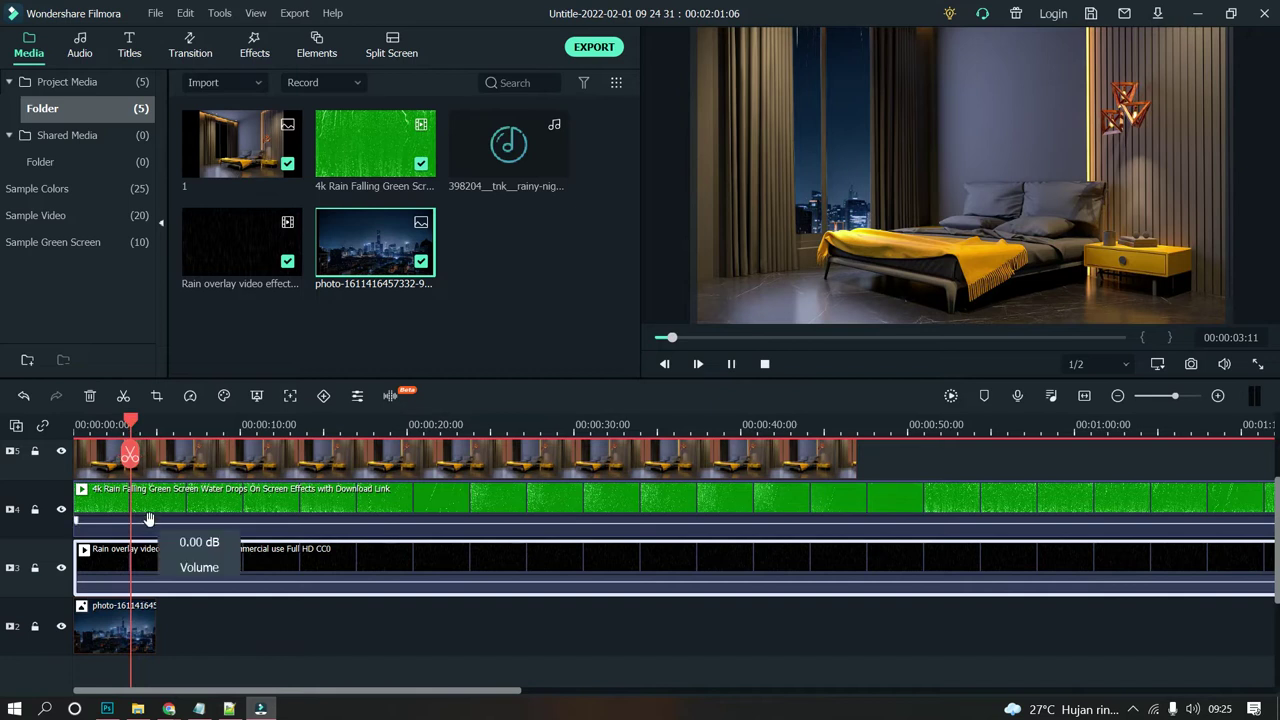
key(space)
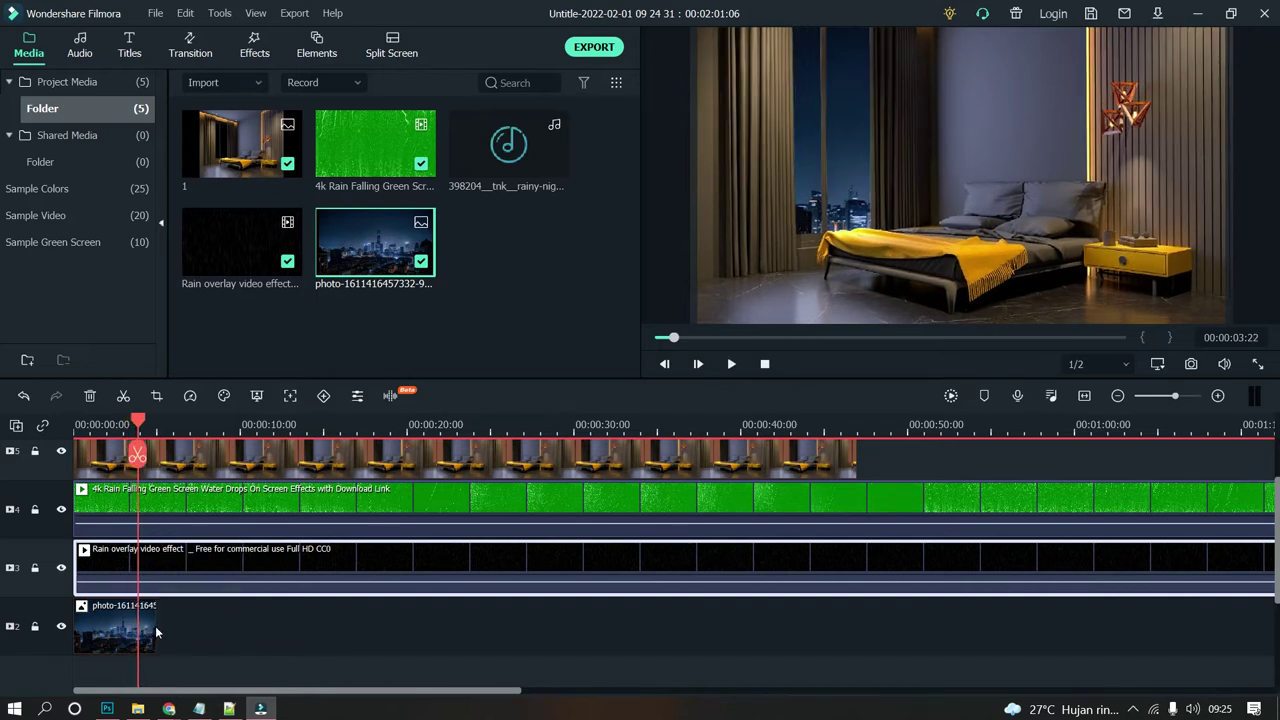
Step: Extend the city photo clip on track 2 to about 35 seconds and play back the window view
click(150, 632)
drag(158, 627, 662, 627)
key(space)
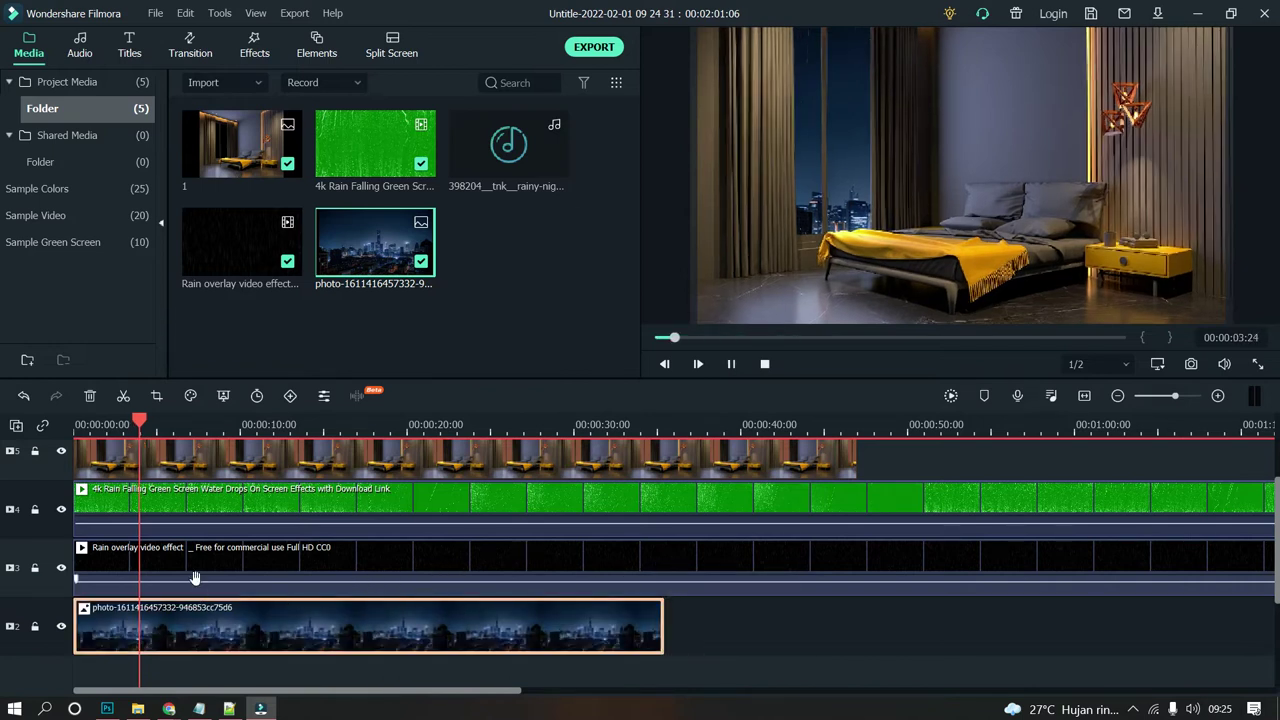
click(195, 565)
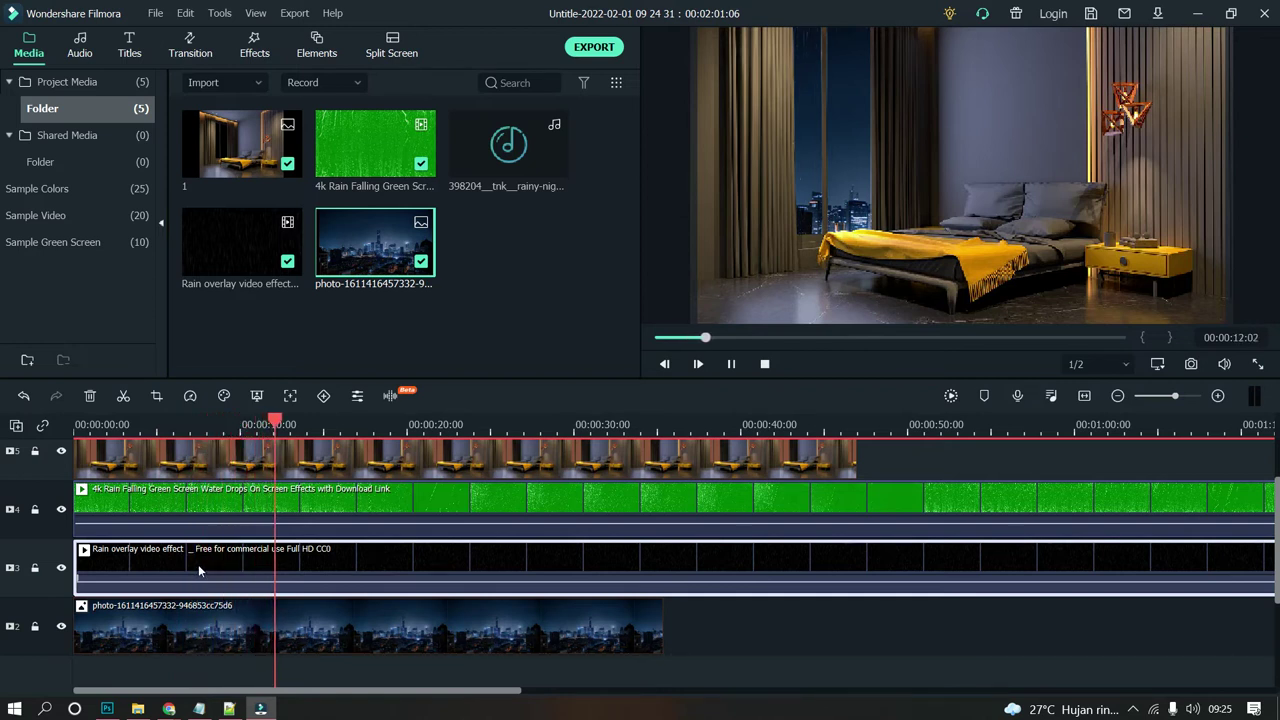
key(space)
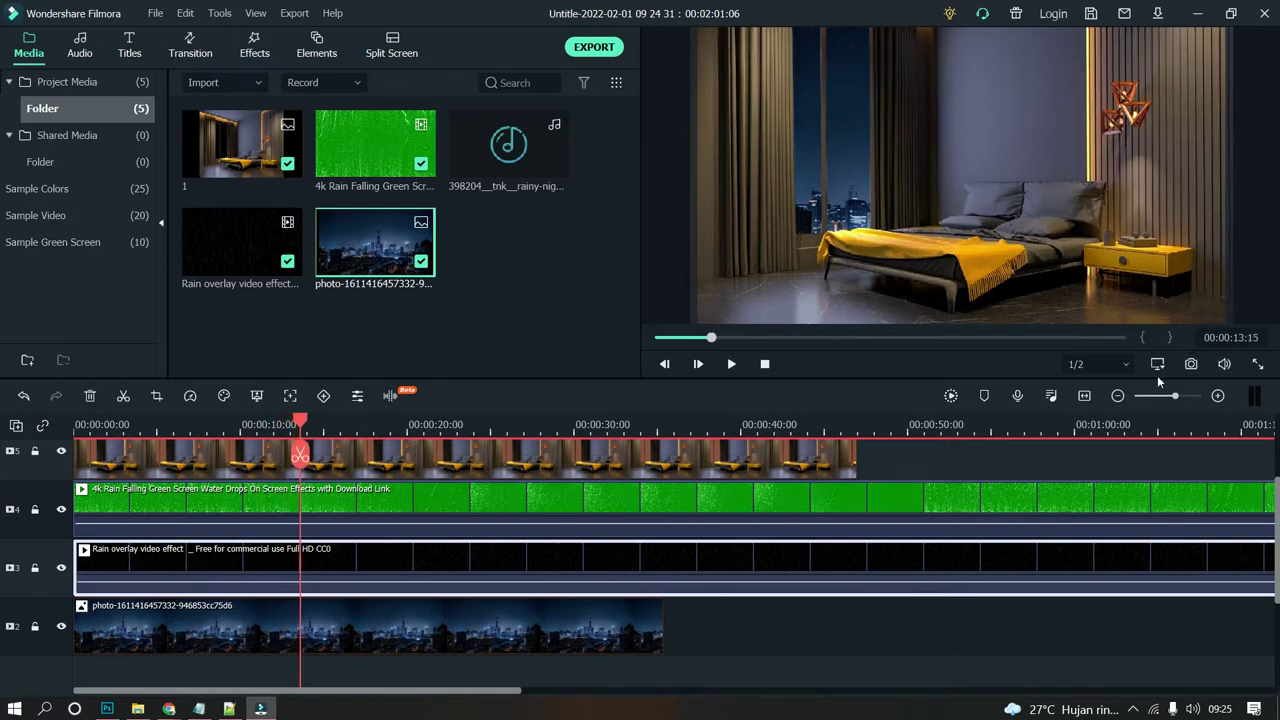
key(space)
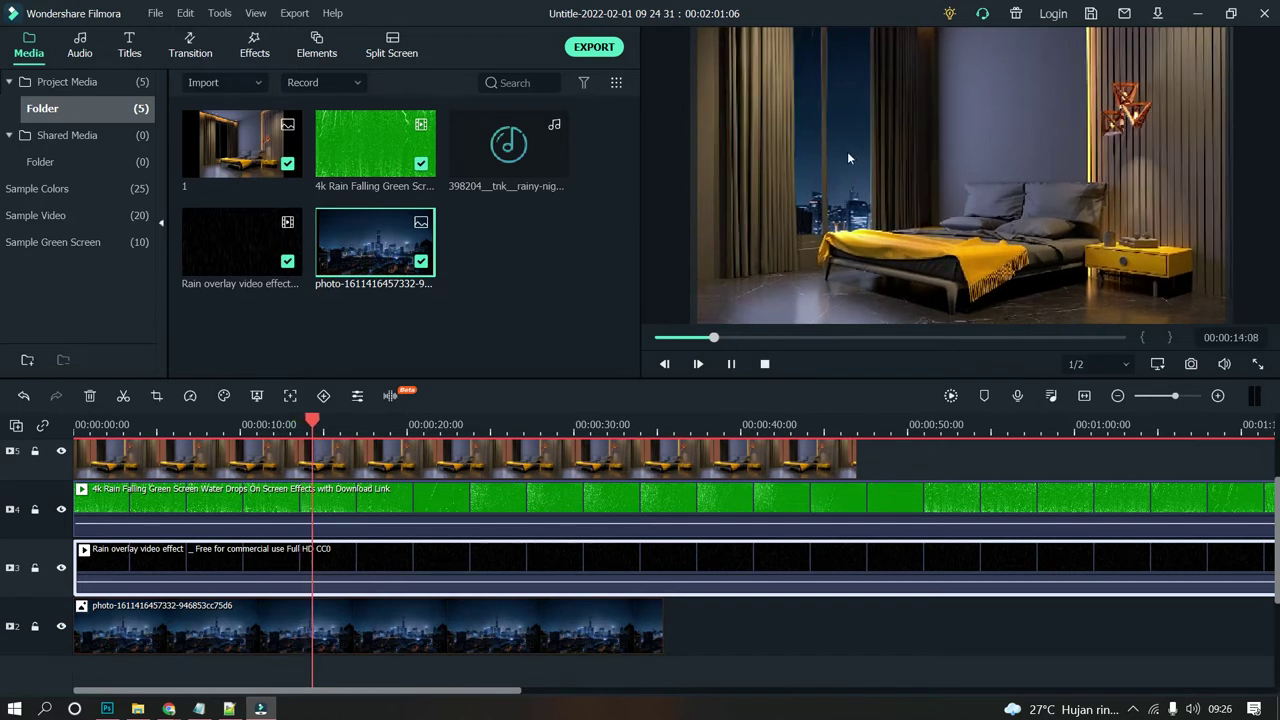
Step: Open the green-screen rain clip's settings on track 4 and set its Chroma Key offset to -2 and tolerance to 70
key(space)
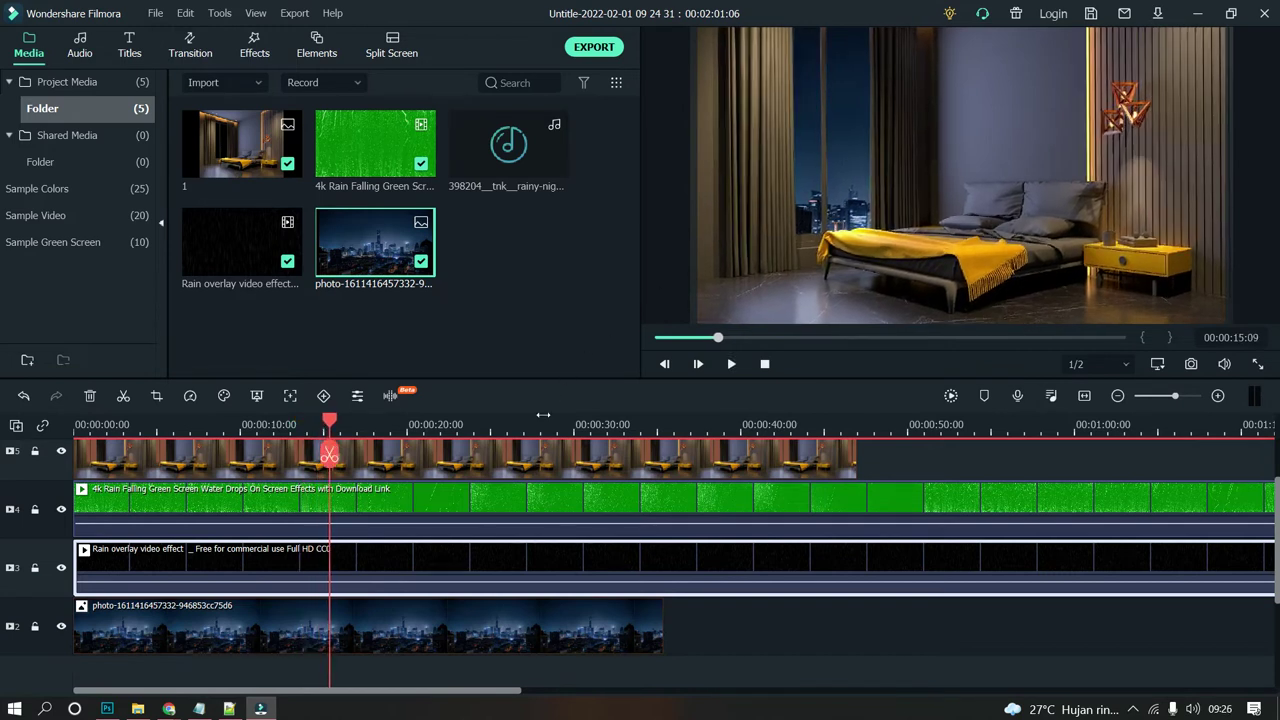
click(447, 514)
double_click(416, 512)
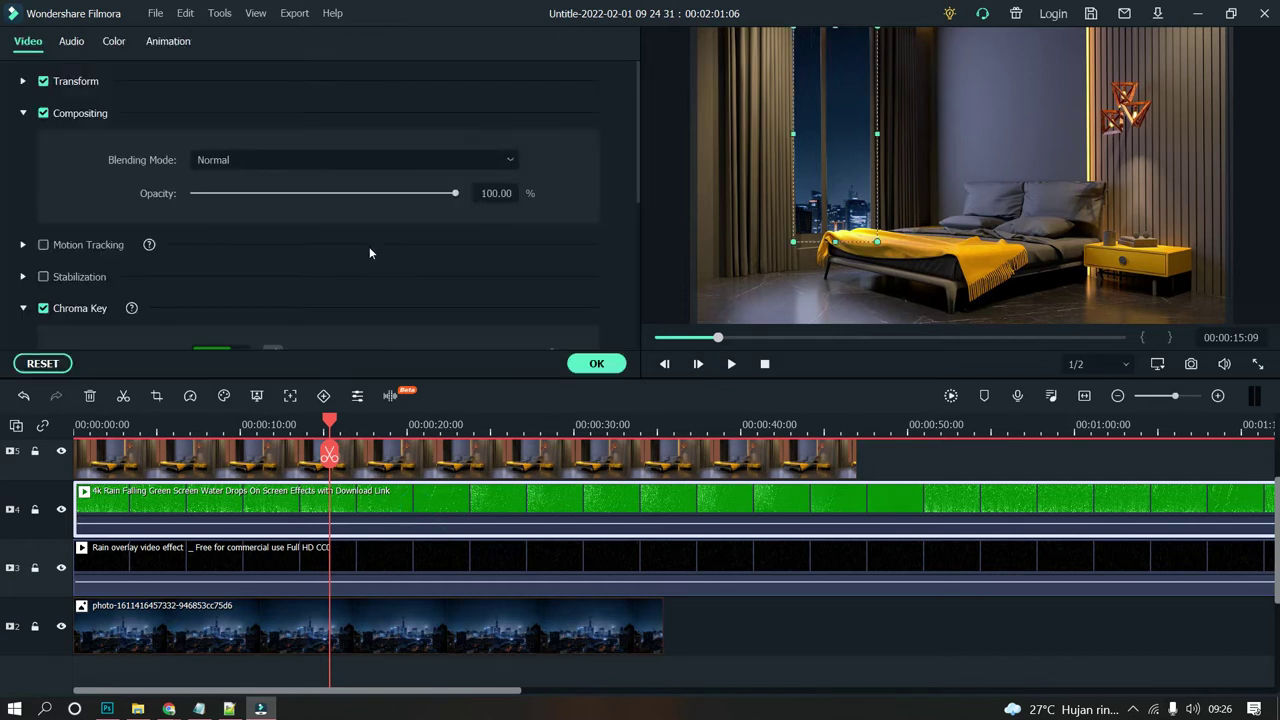
scroll(152, 295, down, 3)
scroll(290, 195, up, 2)
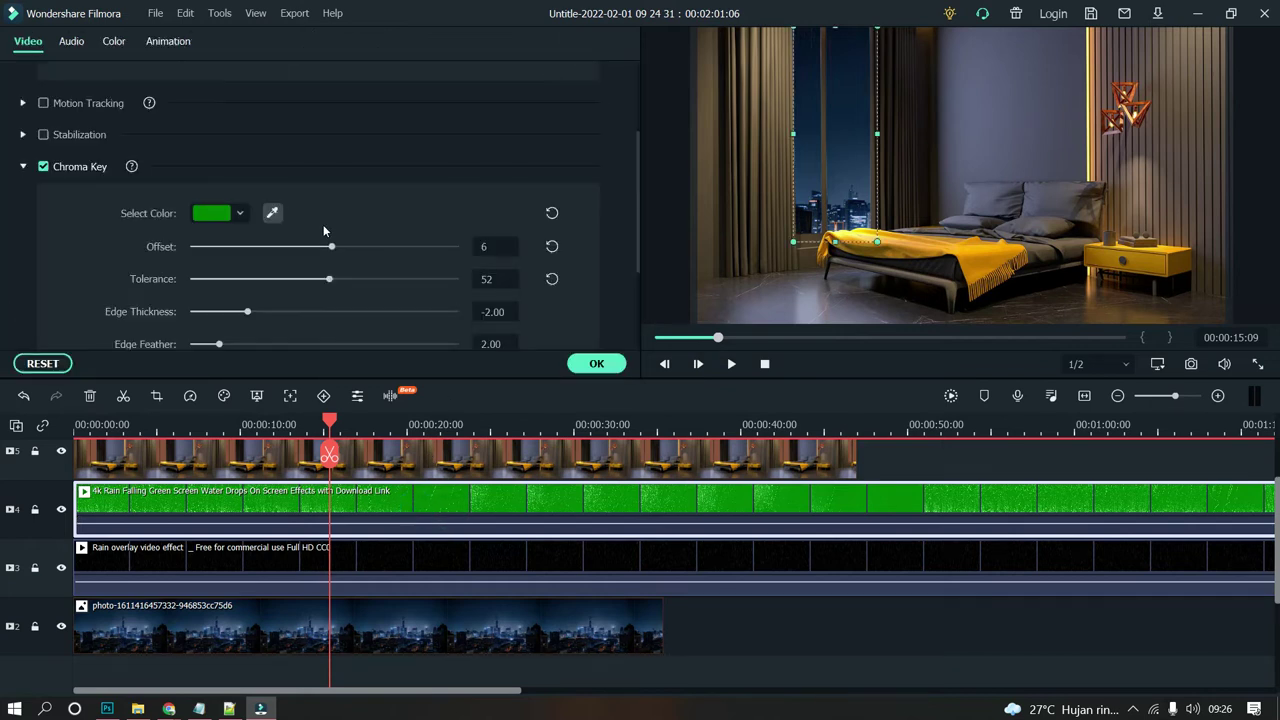
drag(331, 281, 342, 282)
mouse_move(325, 418)
mouse_down()
mouse_move(308, 418)
mouse_move(351, 418)
mouse_move(336, 410)
mouse_up()
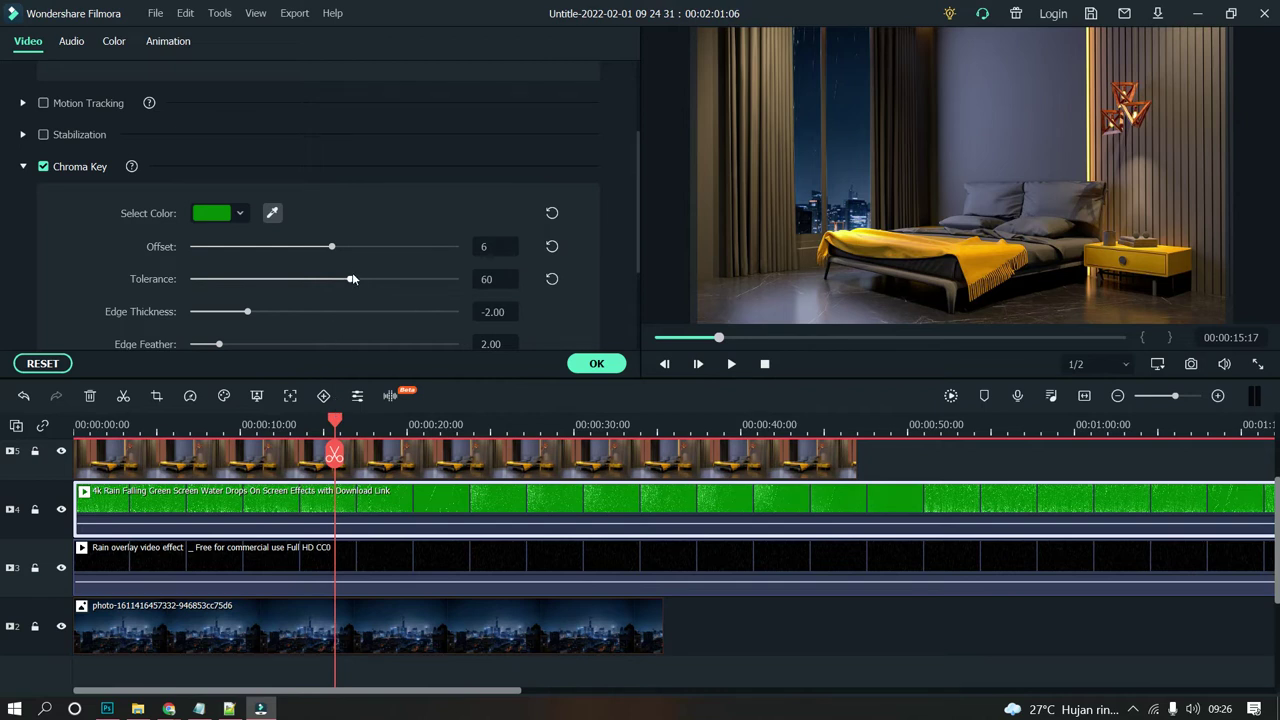
mouse_move(338, 253)
mouse_down()
mouse_move(351, 250)
mouse_move(323, 251)
mouse_up()
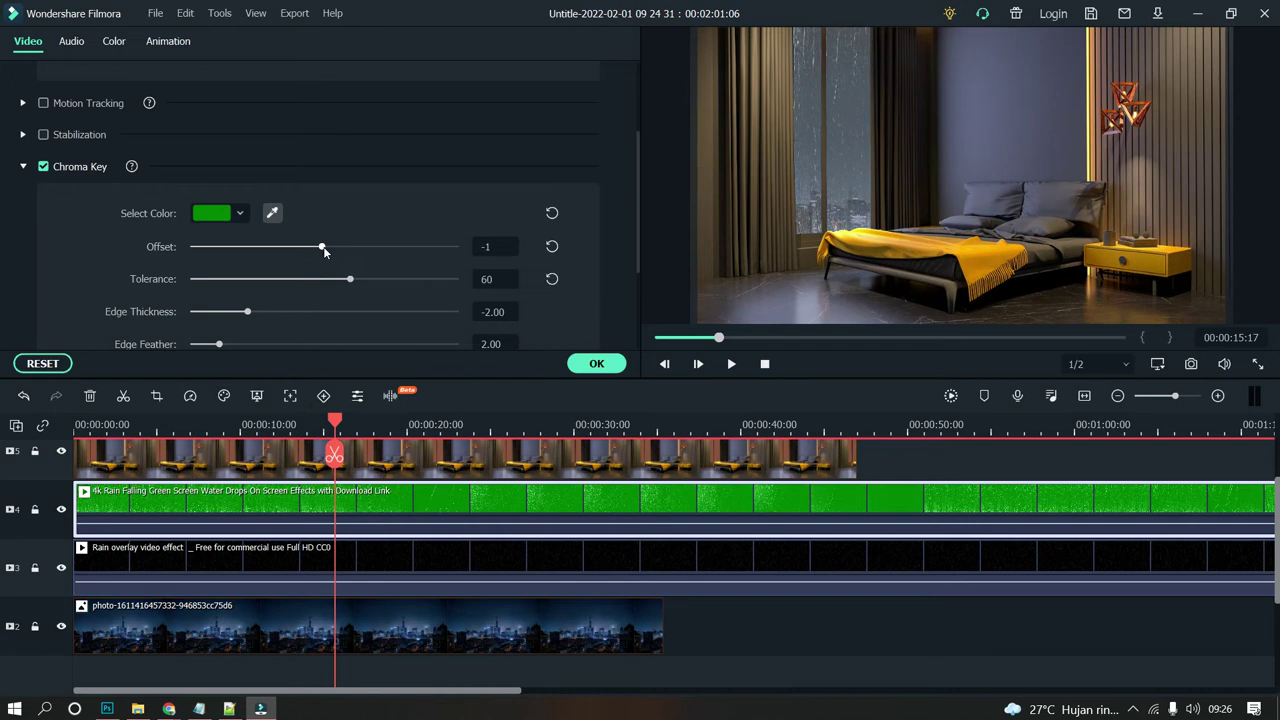
drag(324, 251, 322, 251)
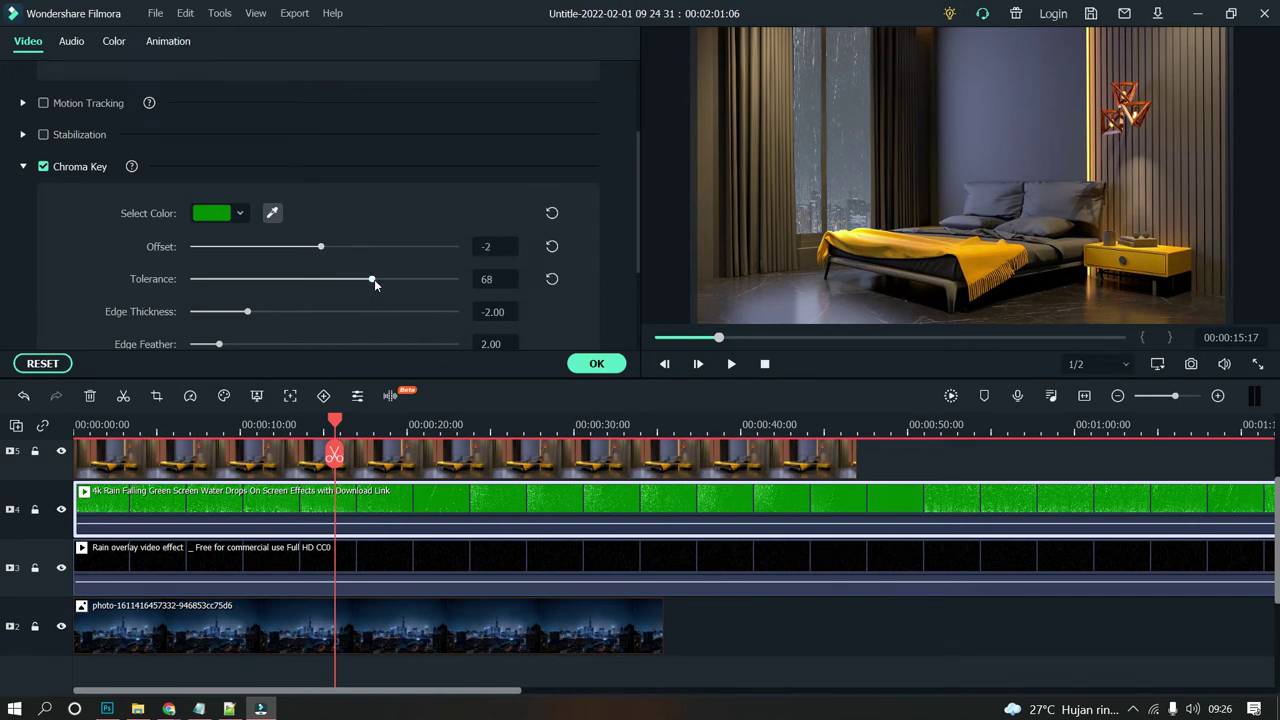
scroll(296, 283, down, 1)
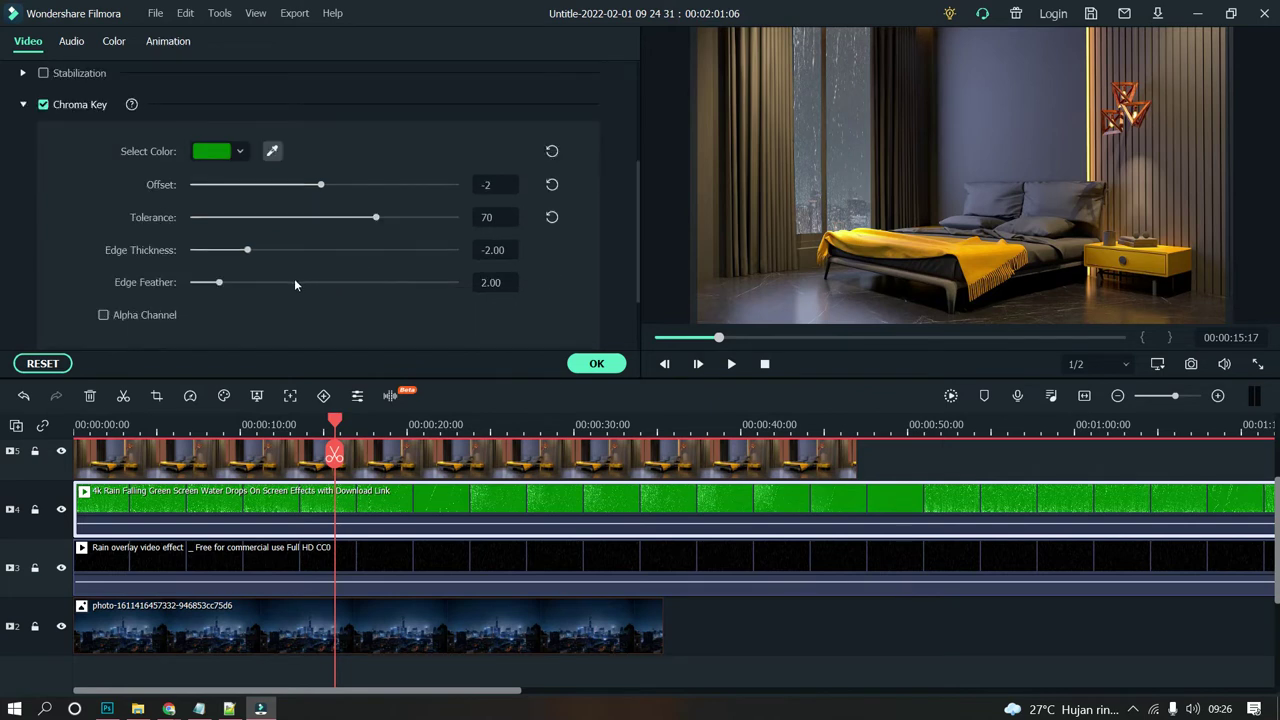
Step: Set the rain clip's Chroma Key tolerance to 81, edge thickness to -3.93, edge feather to 0.32 and offset to -1, and play it back
click(375, 217)
drag(250, 254, 283, 251)
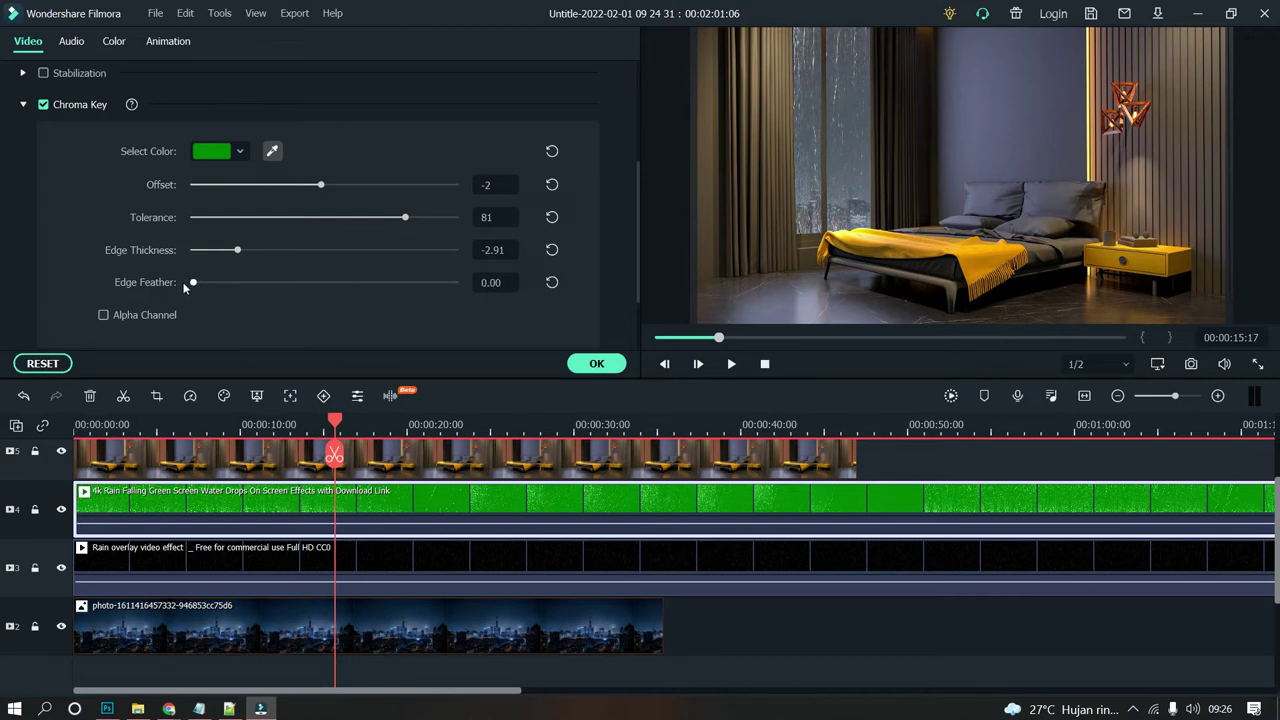
drag(237, 252, 218, 259)
drag(321, 185, 325, 190)
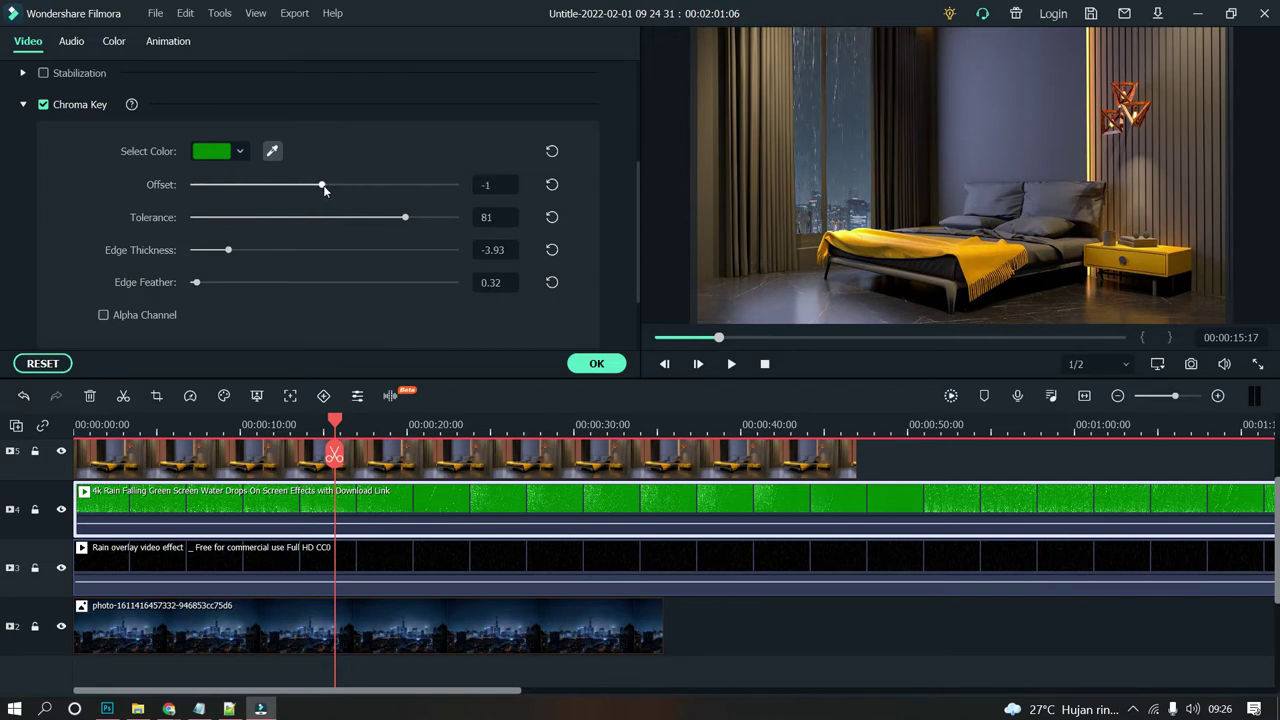
key(space)
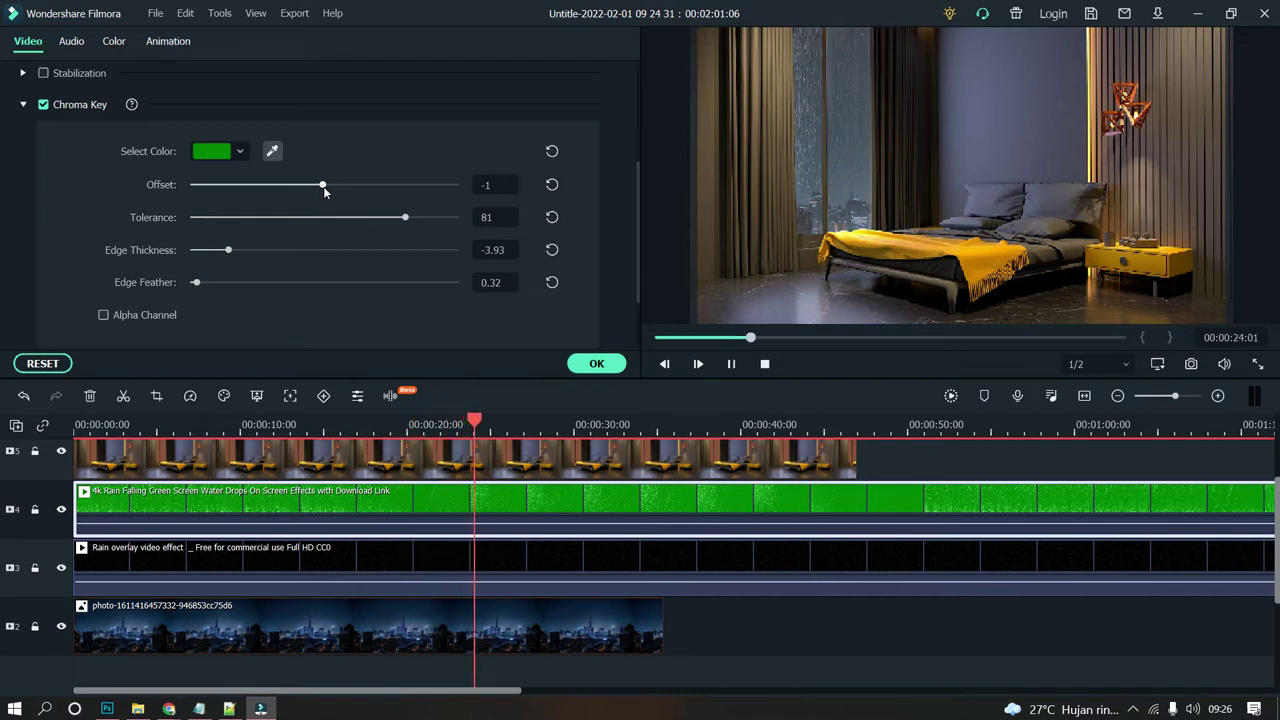
key(space)
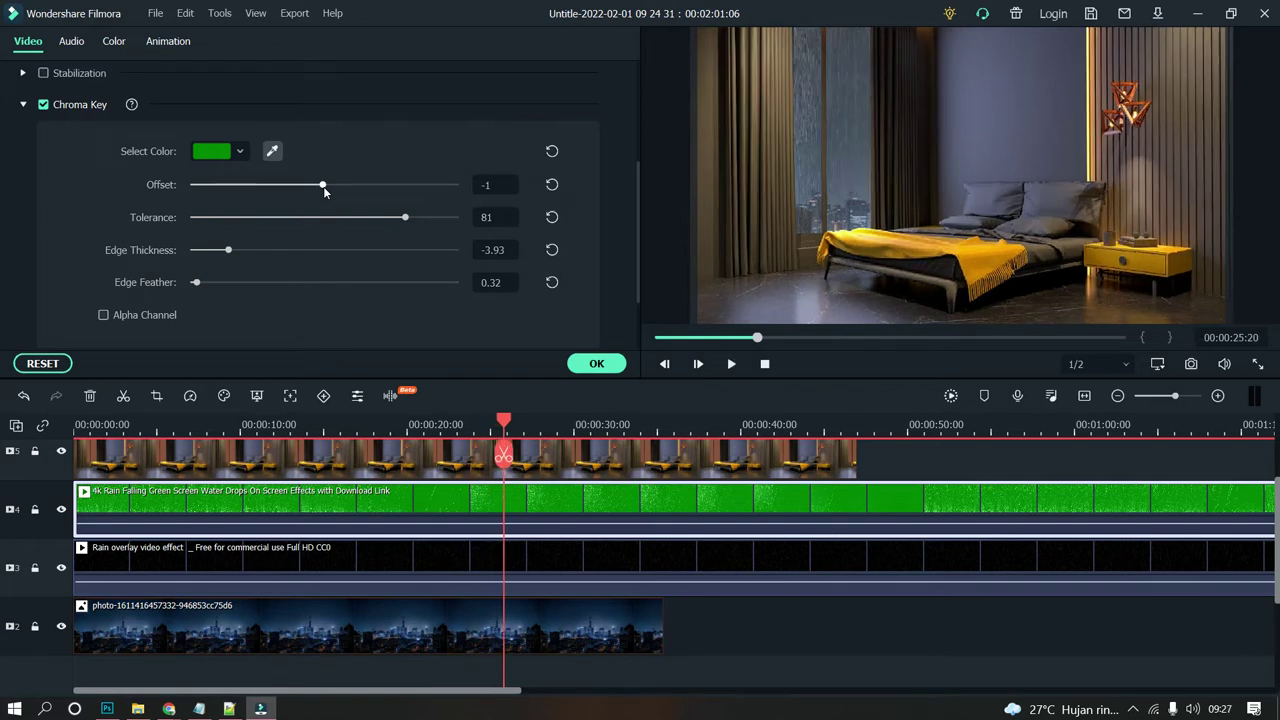
Step: Compare the lengths of the layered clips and play back the scene from about 53 seconds, past the bedroom image's end
scroll(319, 505, up, 2)
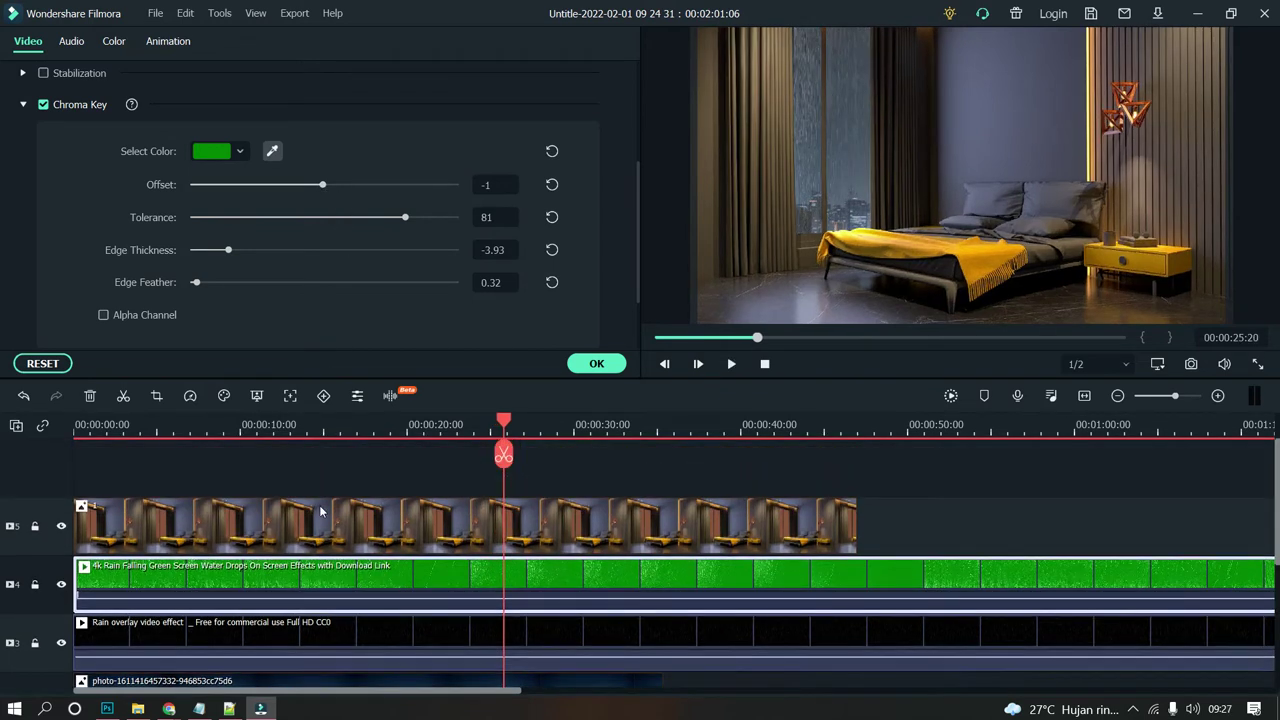
scroll(340, 515, down, 4)
click(355, 526)
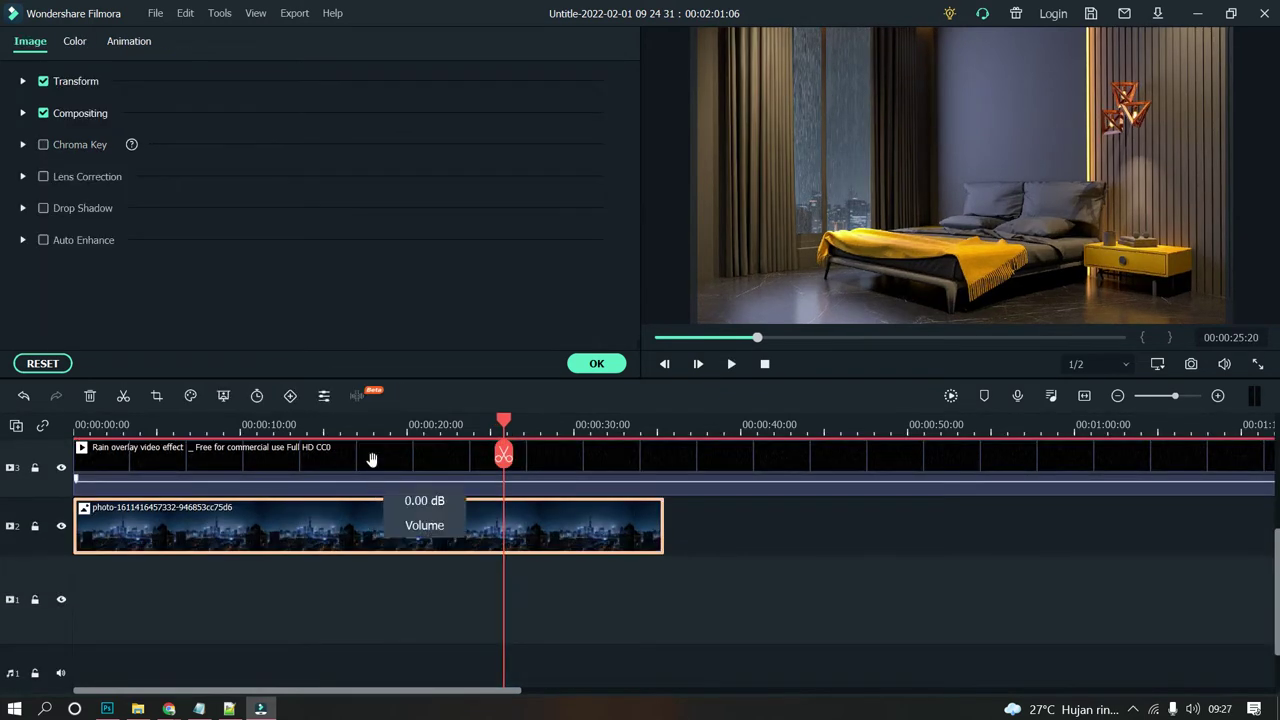
scroll(193, 449, down, 2)
scroll(193, 449, down, 2)
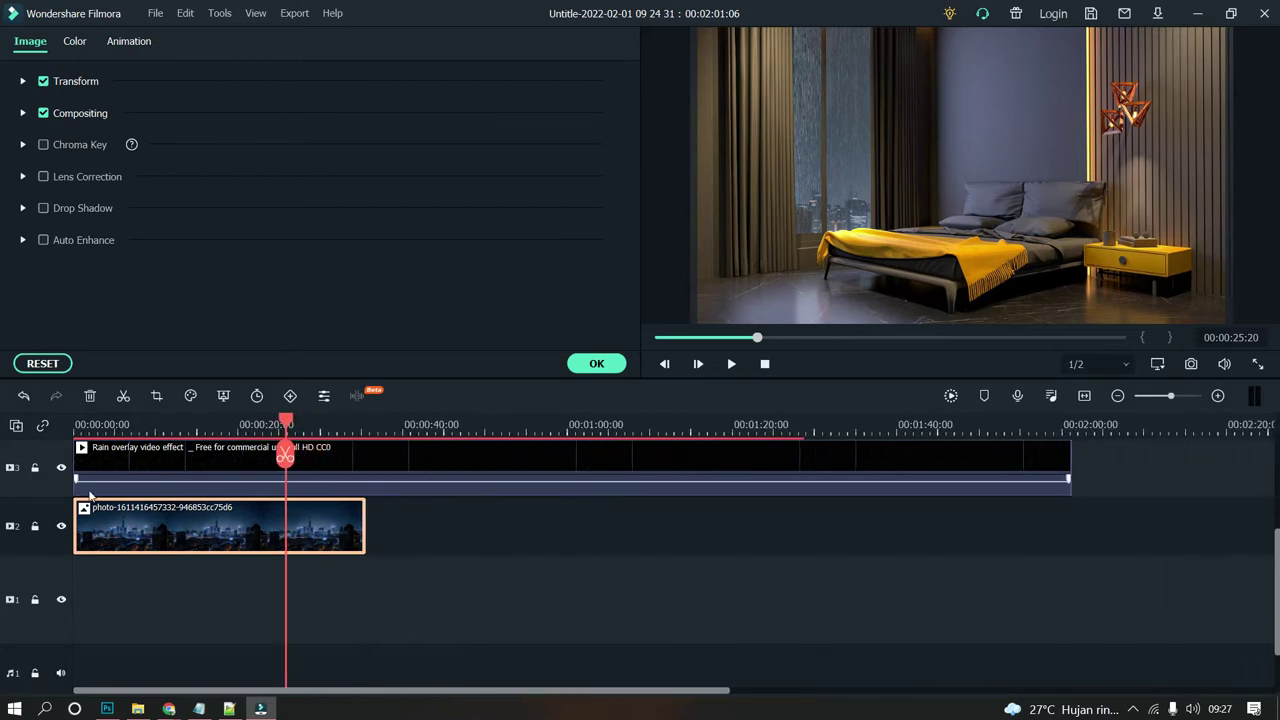
scroll(330, 520, up, 3)
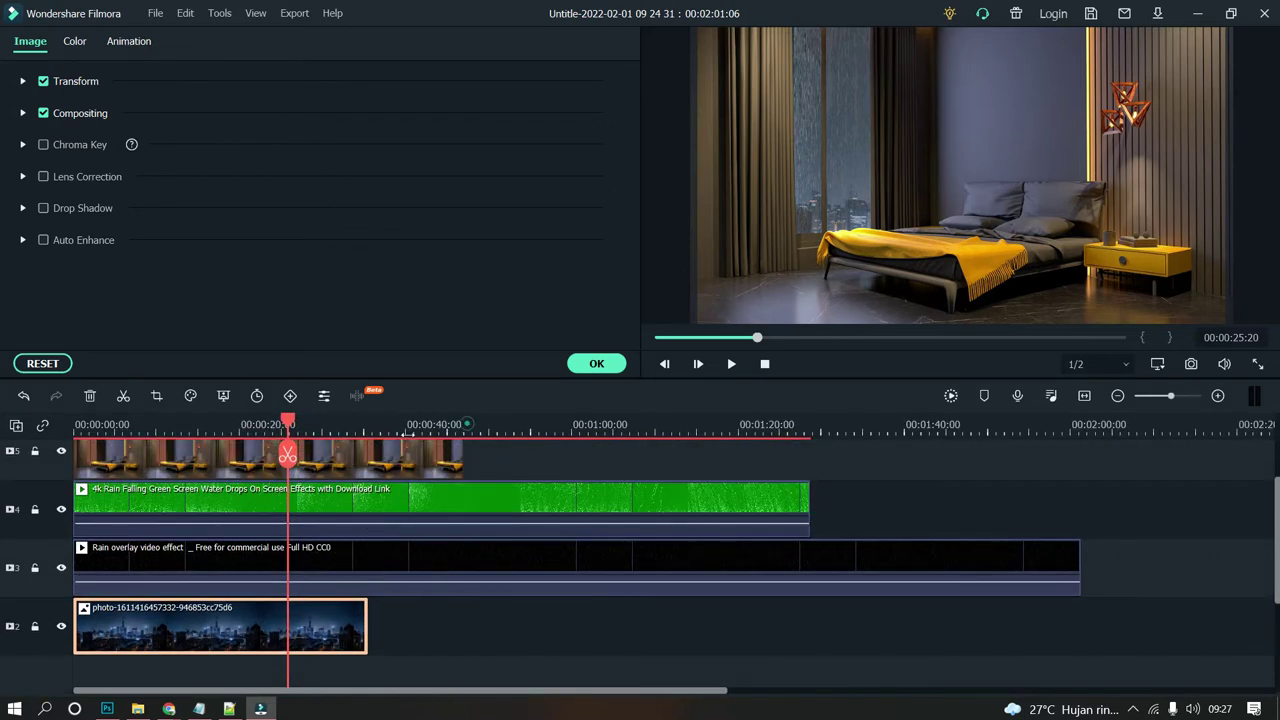
scroll(440, 428, down, 2)
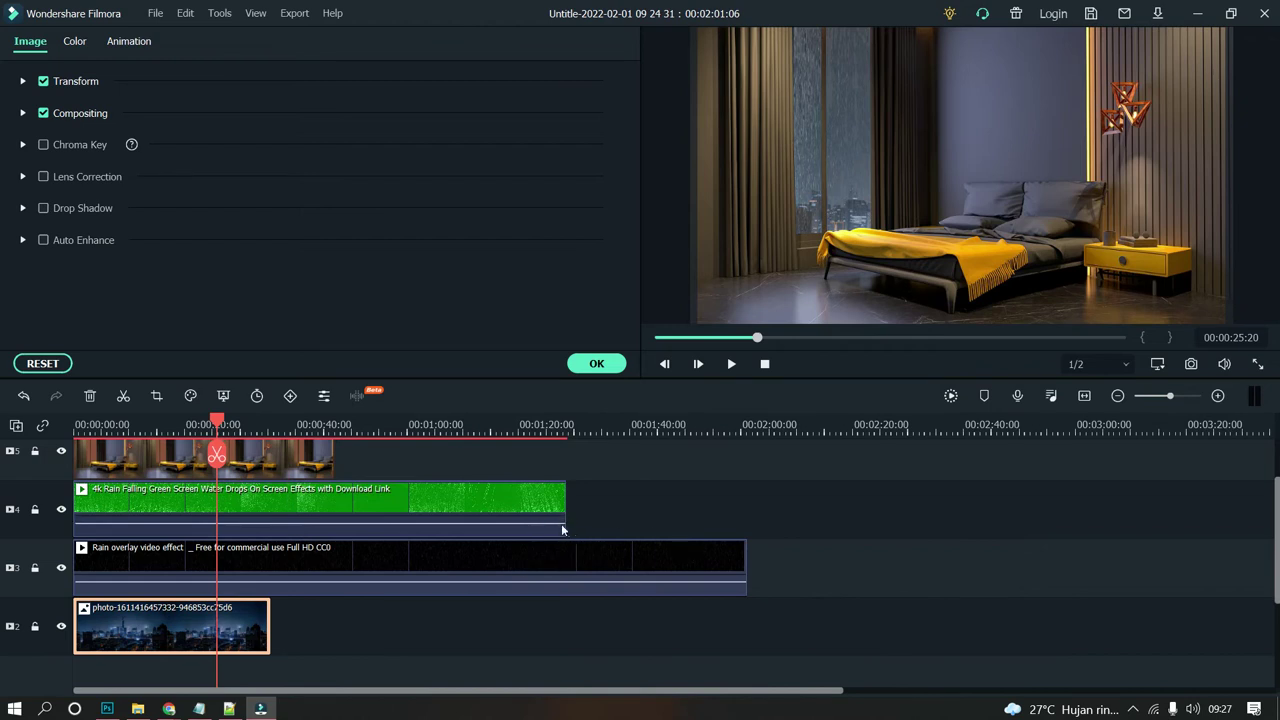
click(367, 426)
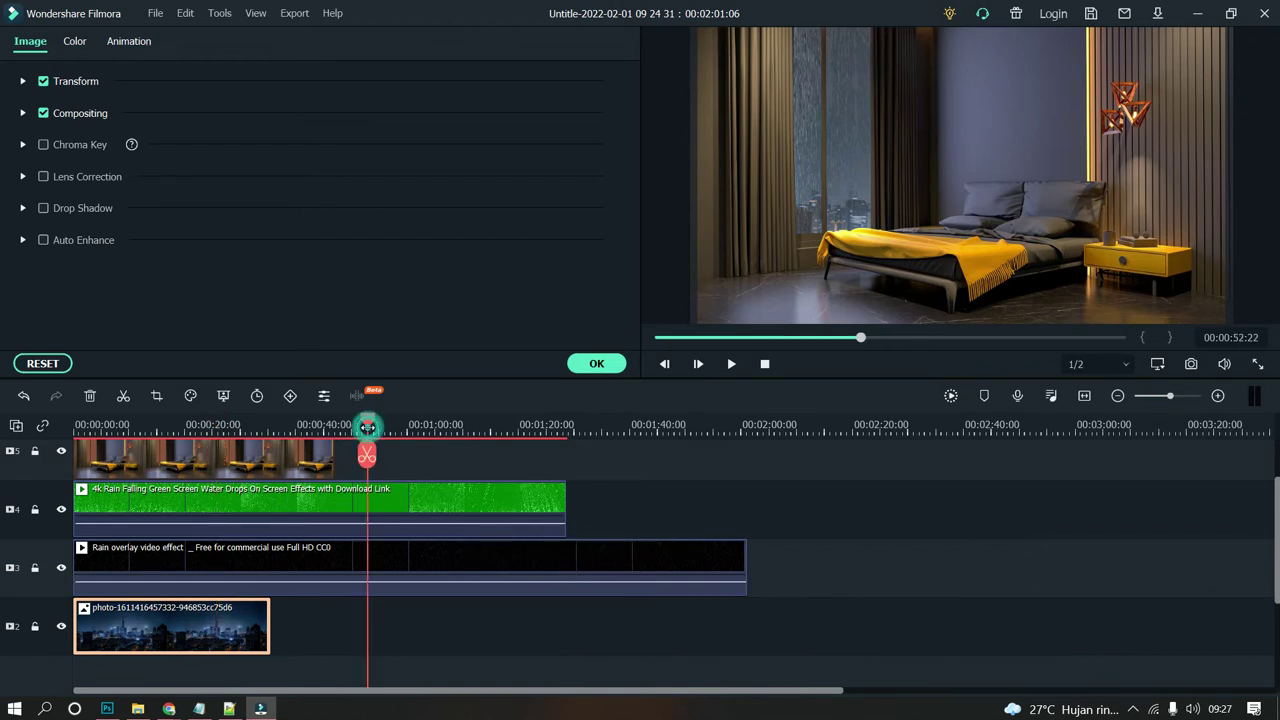
key(space)
key(space)
Step: Extend the bedroom image clip on track 5 to the end of the green-screen rain clip and close the clip settings
drag(330, 460, 353, 466)
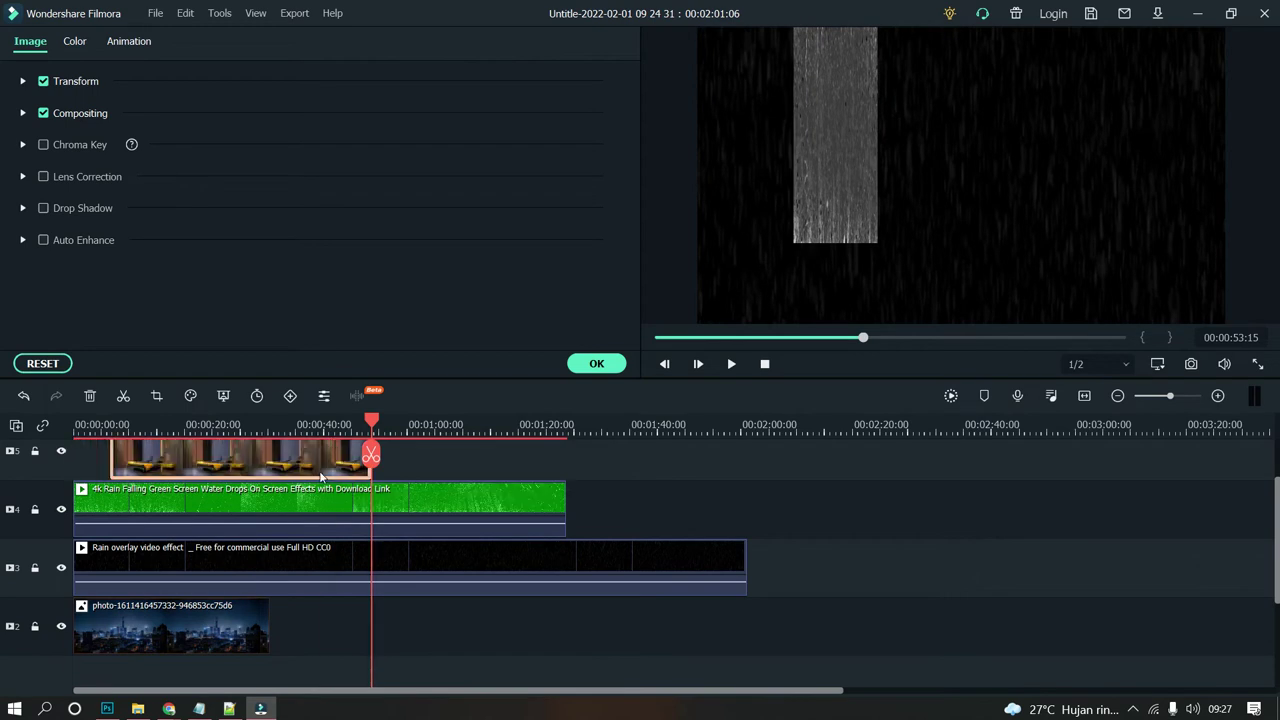
key(ctrl+z)
drag(333, 467, 565, 467)
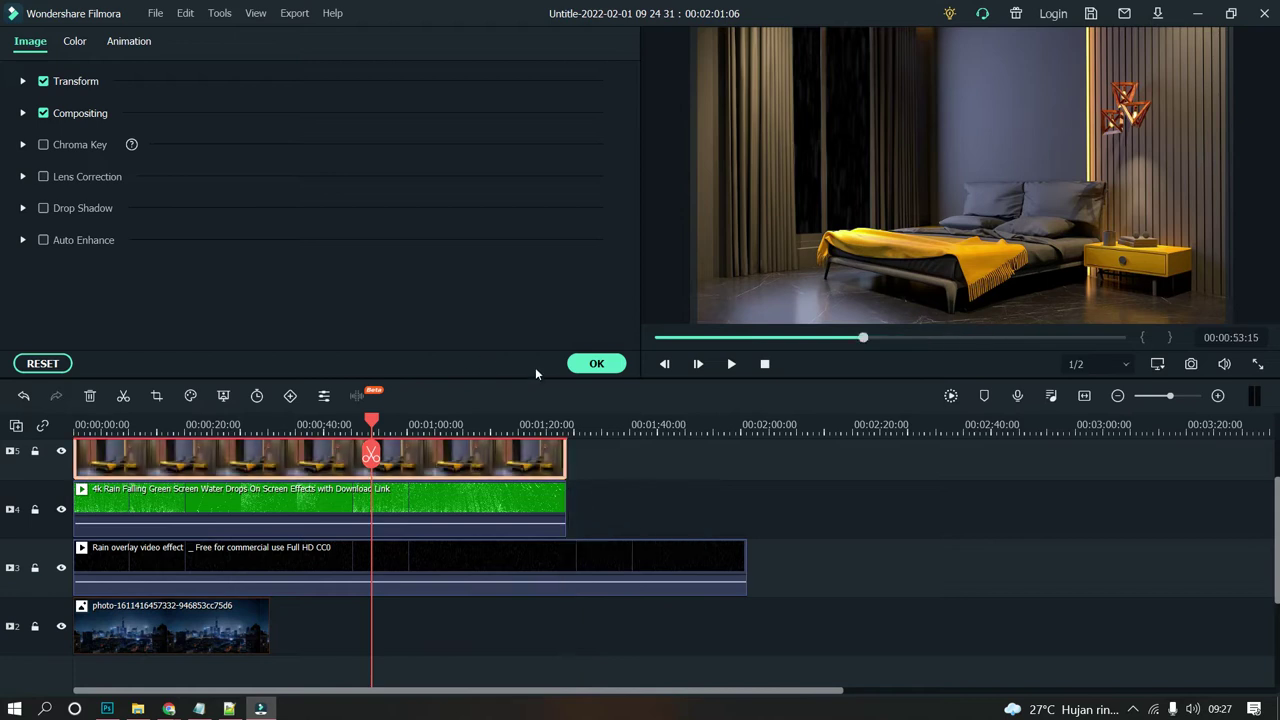
click(594, 363)
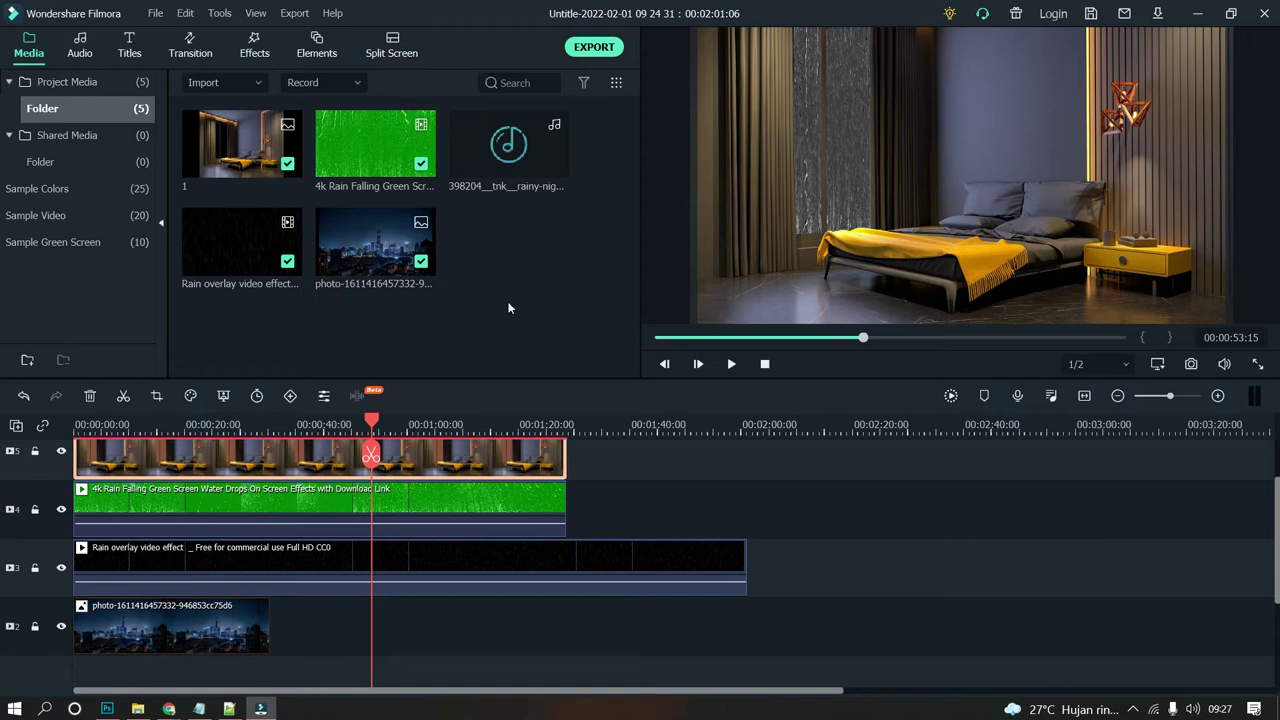
Step: Place the rainy-night audio at the start of audio track 1, play from the beginning and lower the preview volume
drag(505, 165, 85, 600)
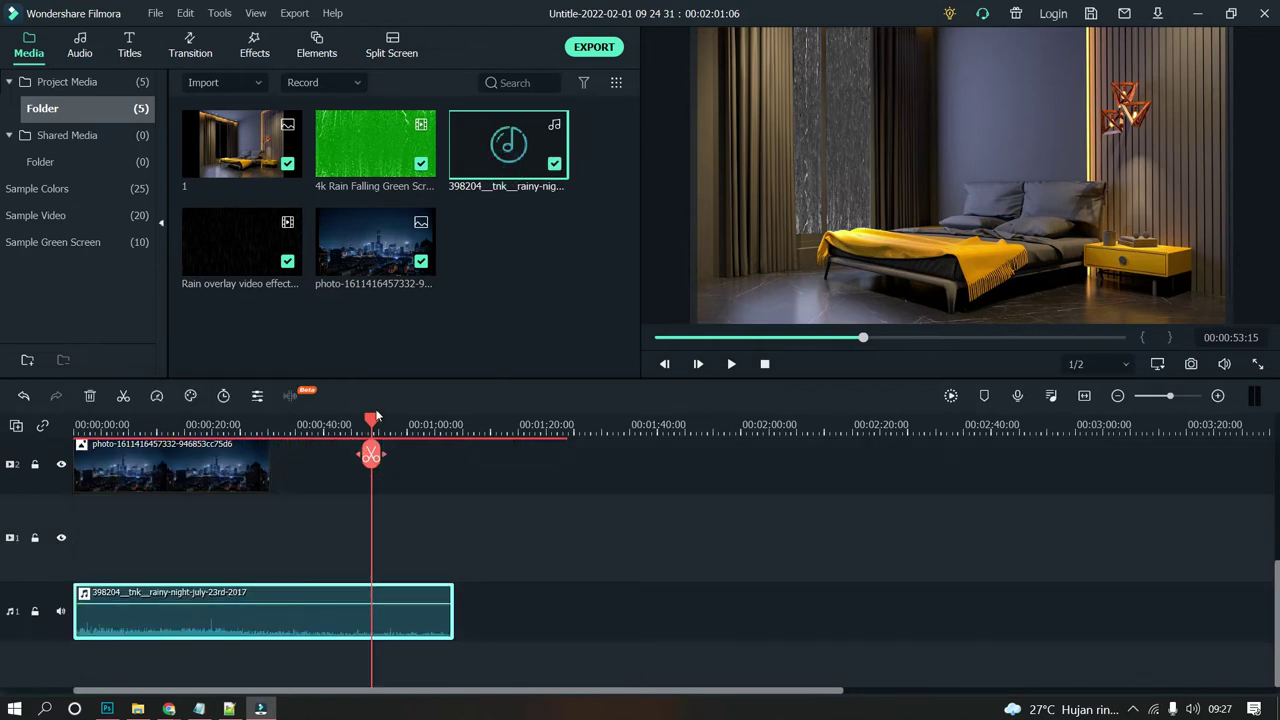
key(Home)
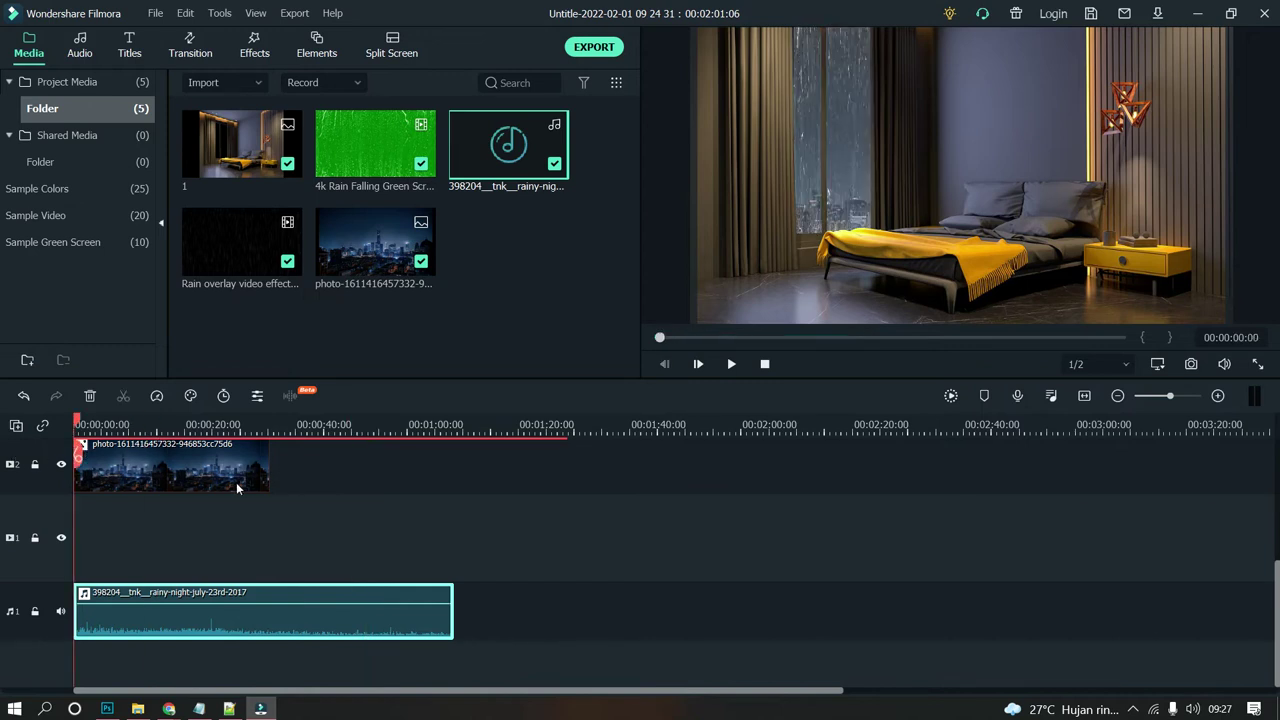
key(space)
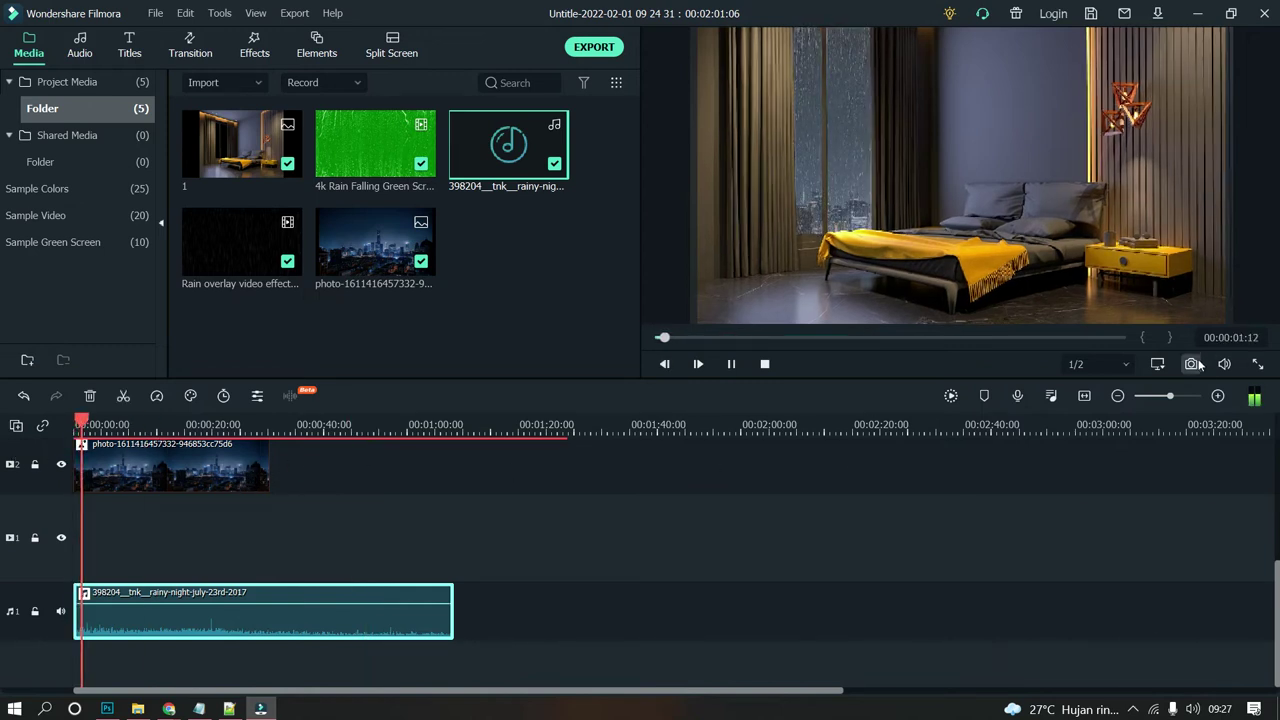
mouse_move(1218, 365)
drag(1224, 290, 1224, 345)
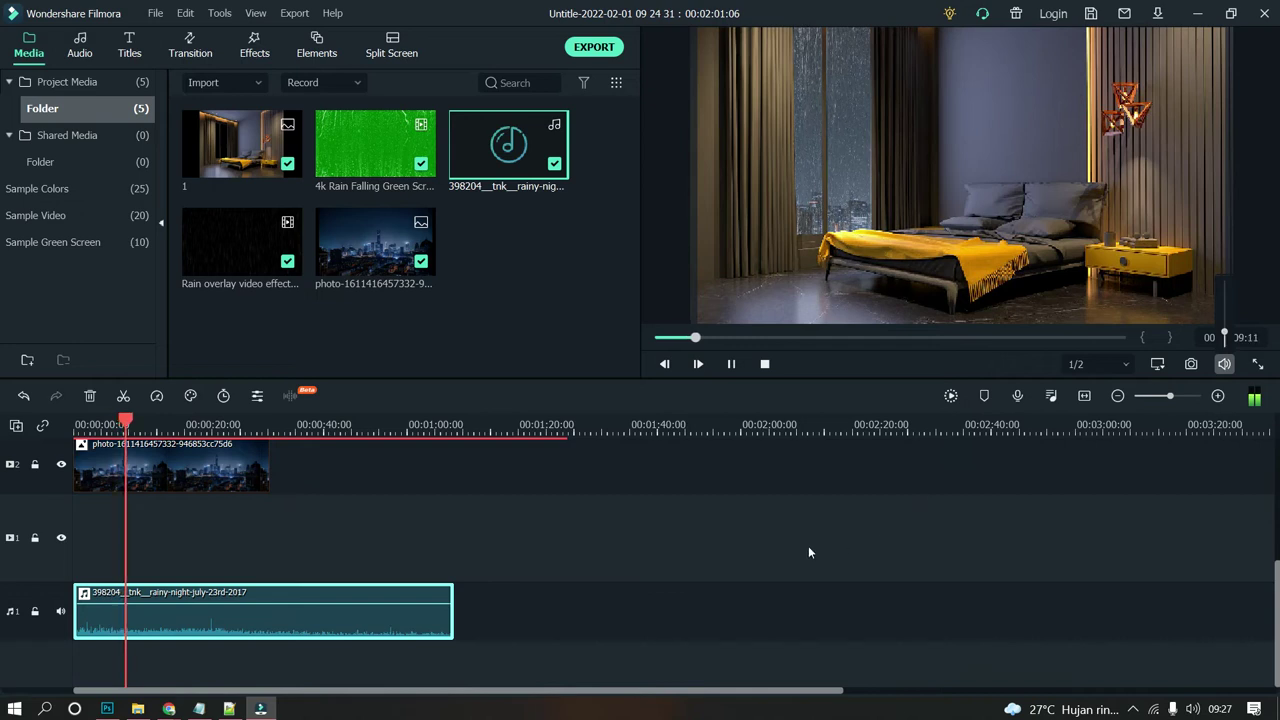
click(584, 545)
Step: Extend the city photo clip on track 2 to the end of the green-screen rain clip and play back from the beginning
scroll(276, 560, up, 1)
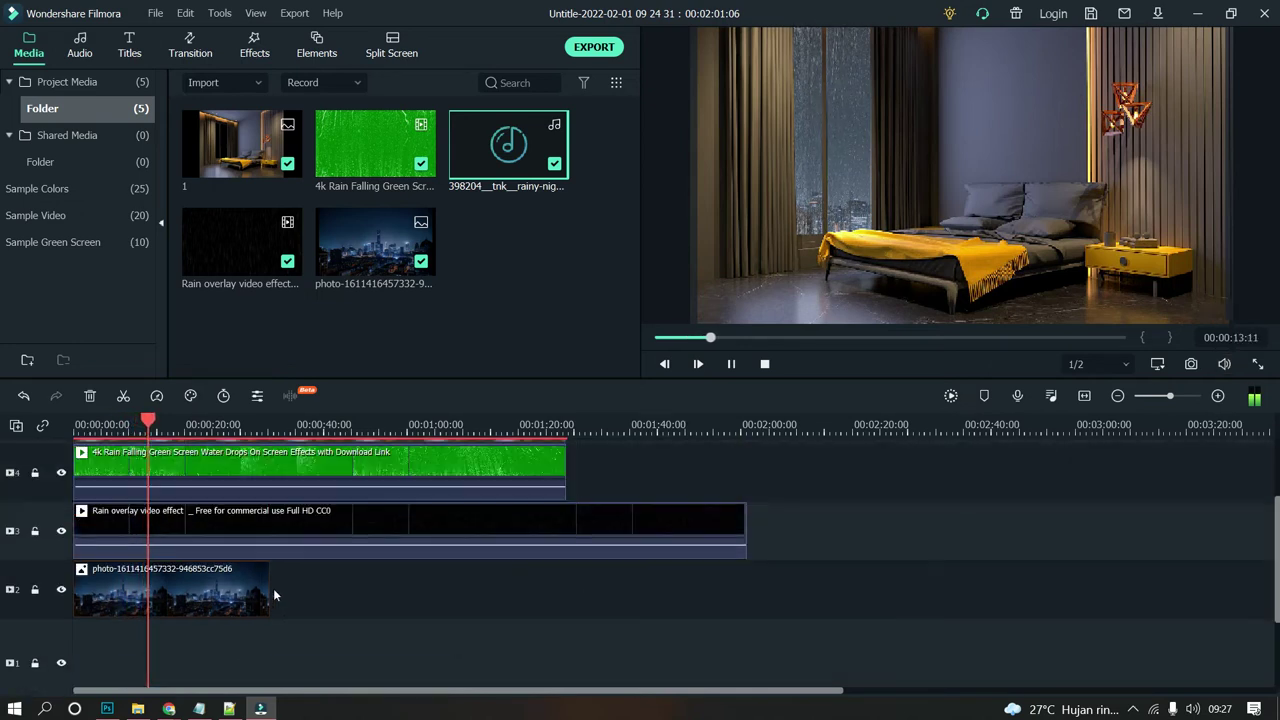
drag(266, 591, 556, 497)
drag(158, 420, 54, 433)
key(space)
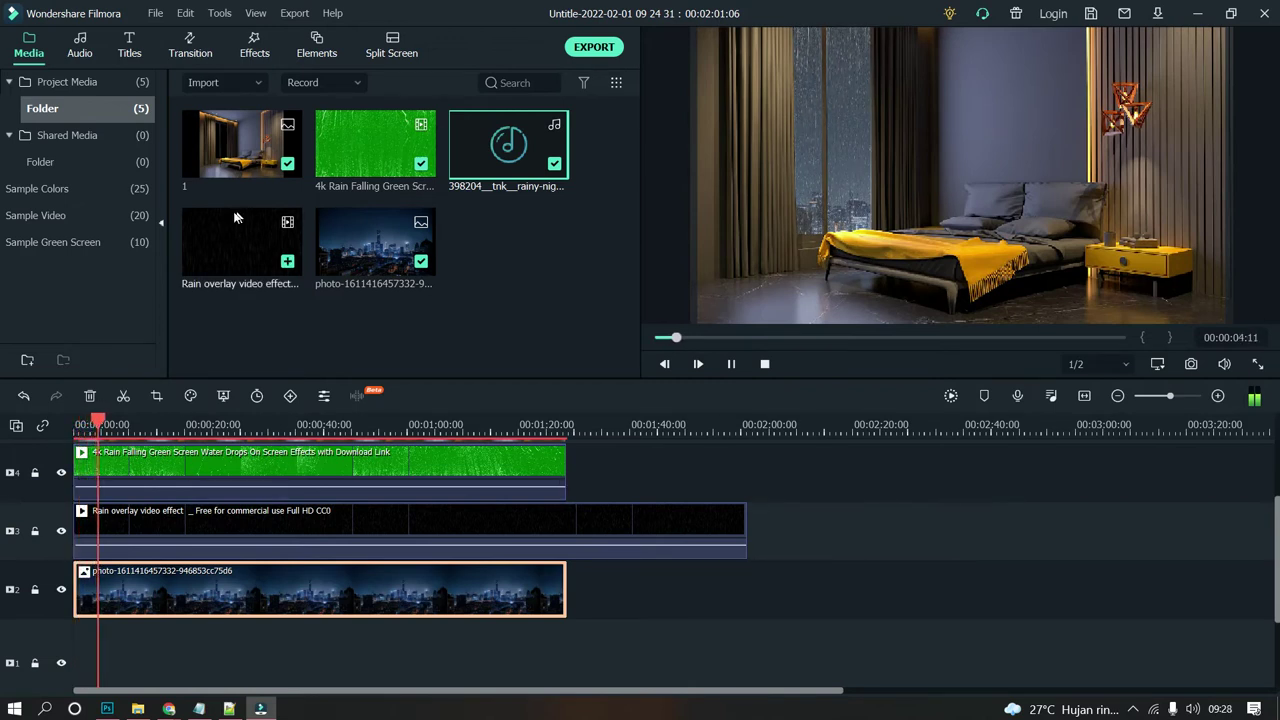
key(space)
click(803, 208)
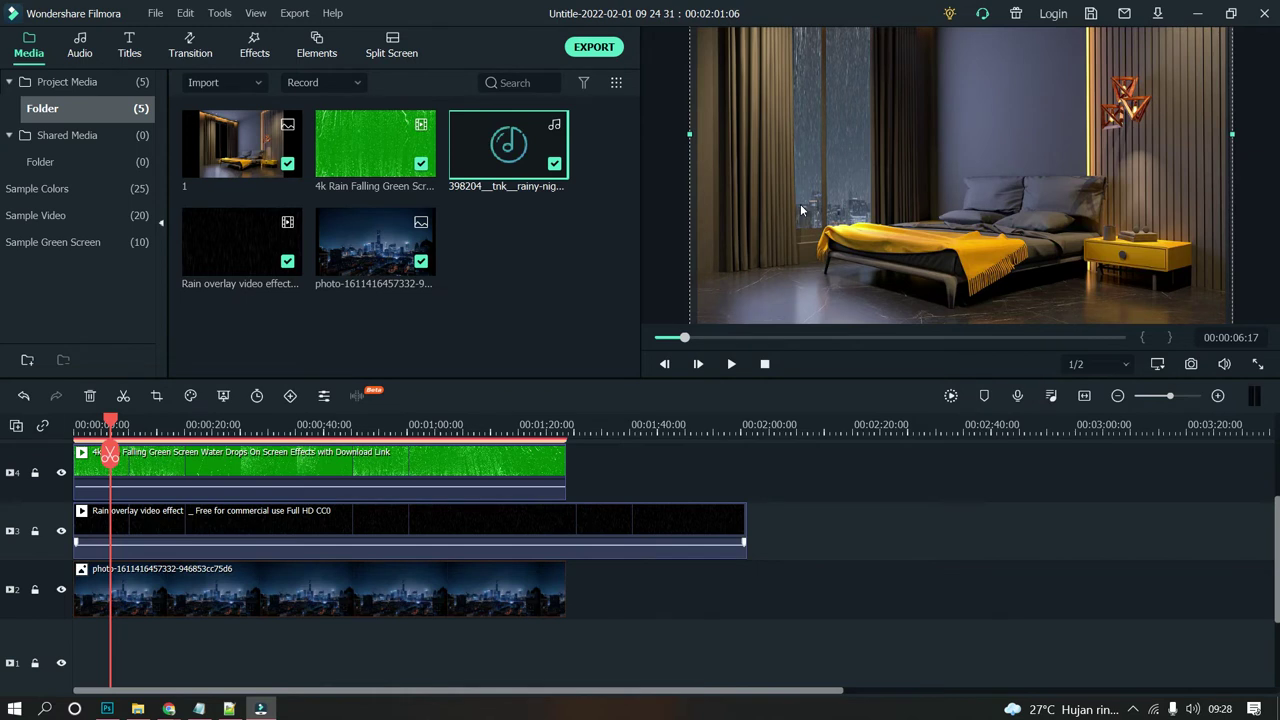
key(ctrl+z)
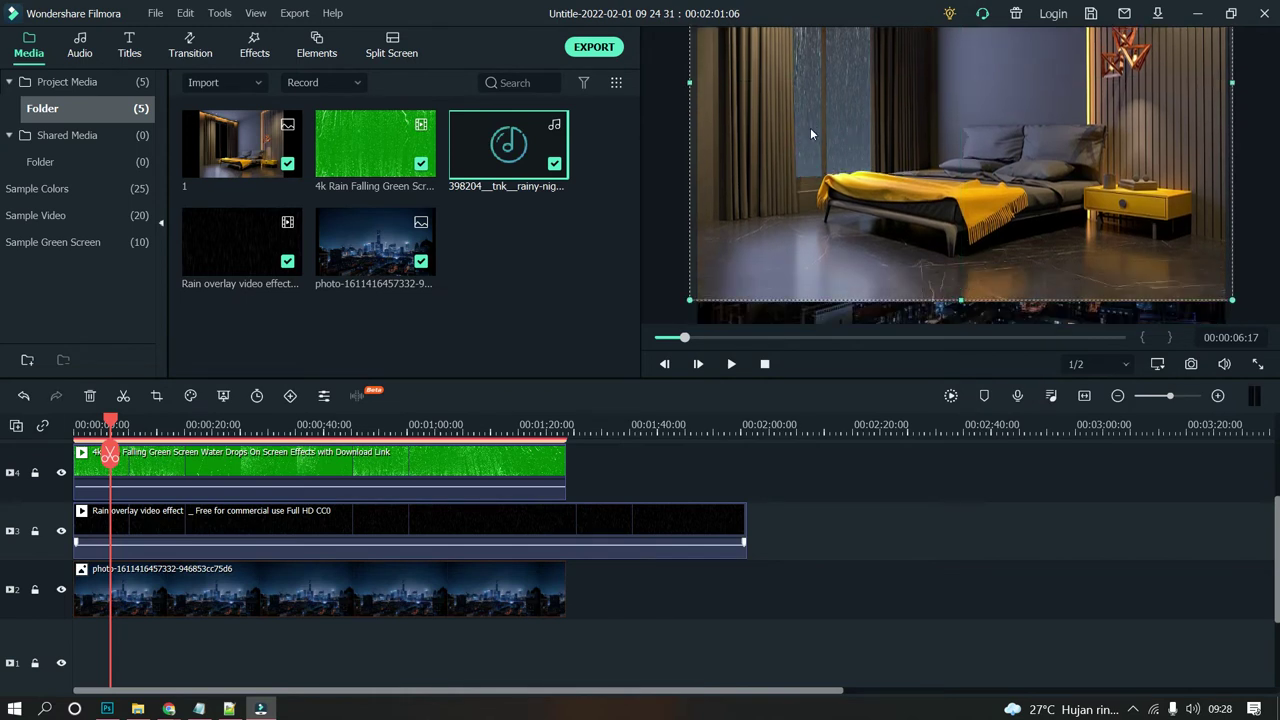
click(408, 604)
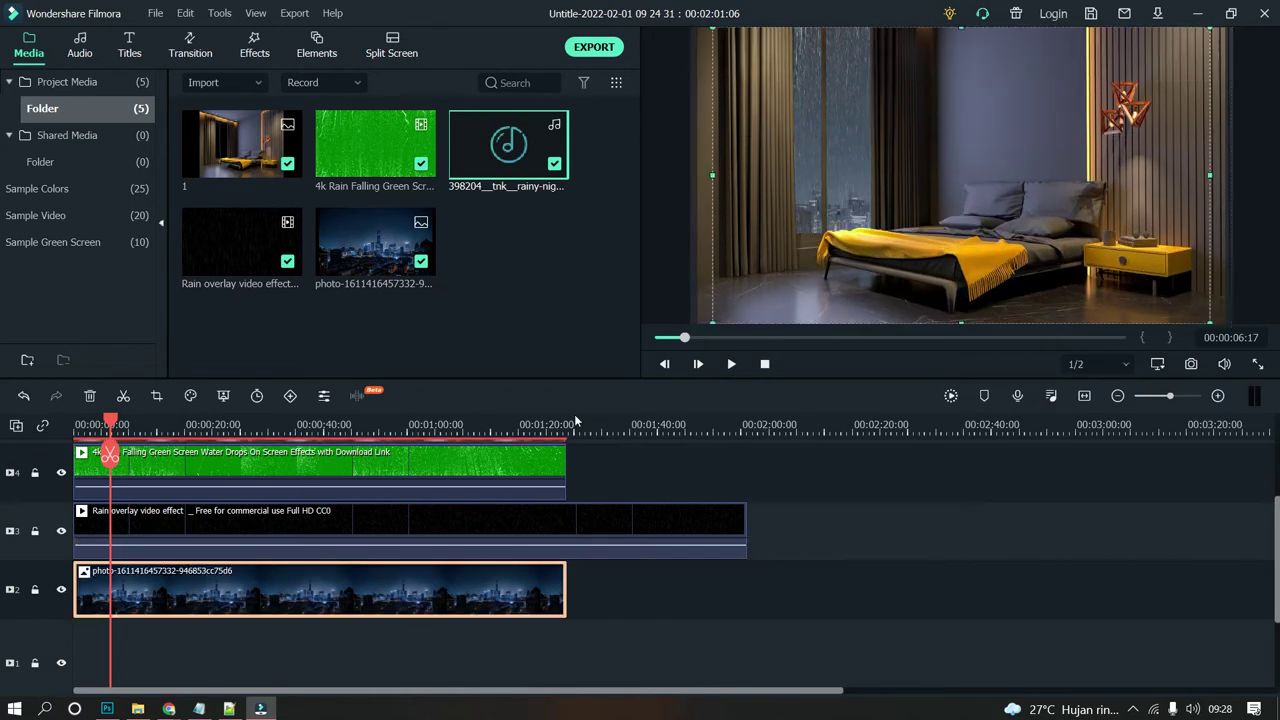
key(ctrl+z)
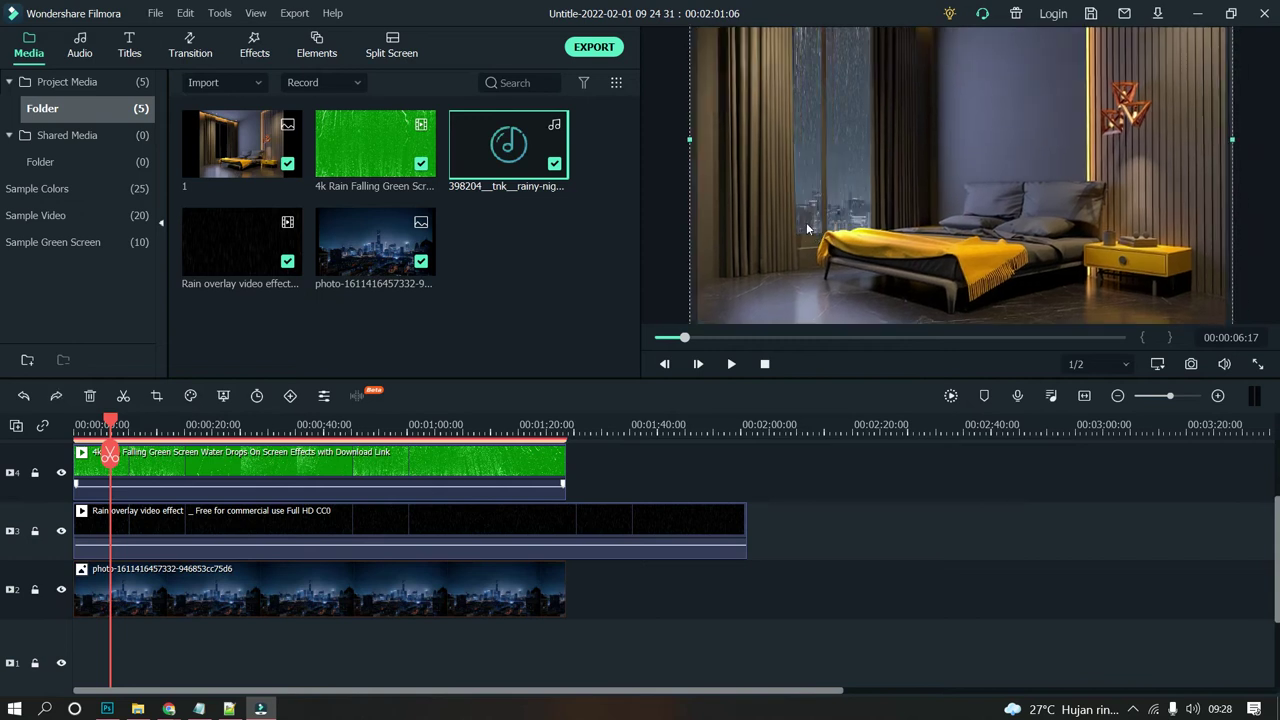
Step: Enlarge the city photo in the preview so its buildings look bigger through the window, and play back the result
click(448, 603)
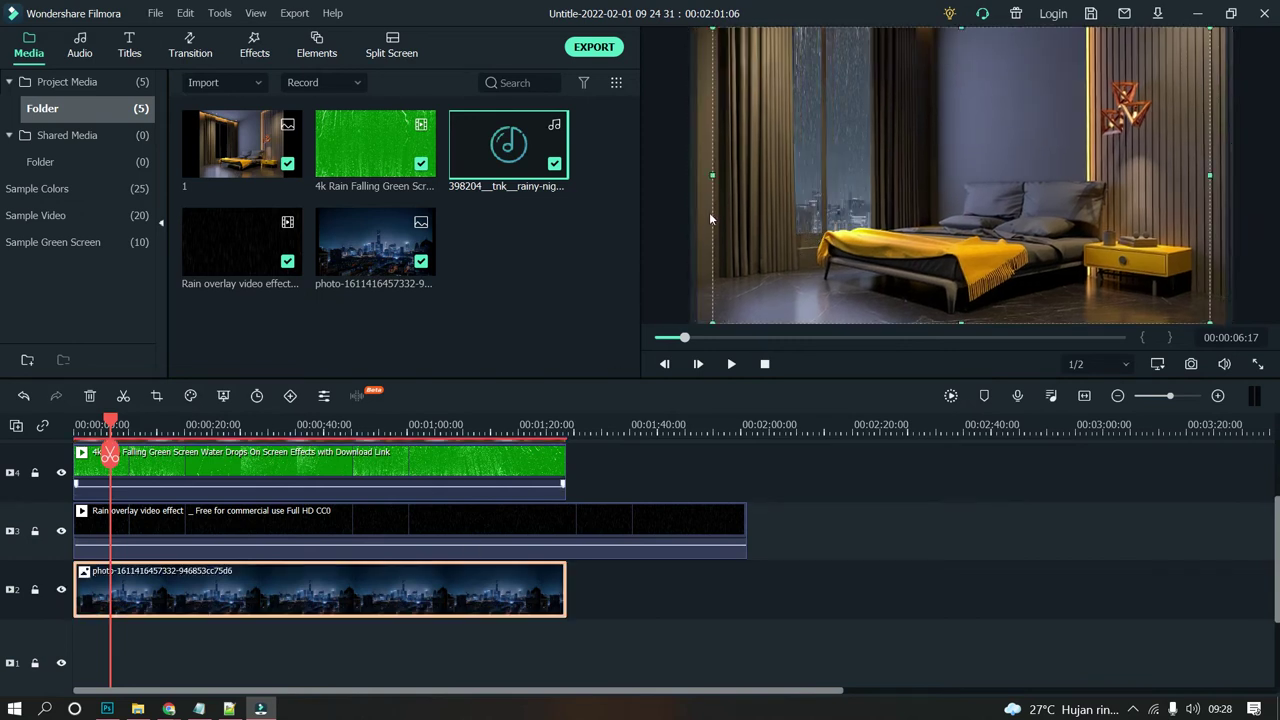
drag(712, 214, 591, 167)
key(space)
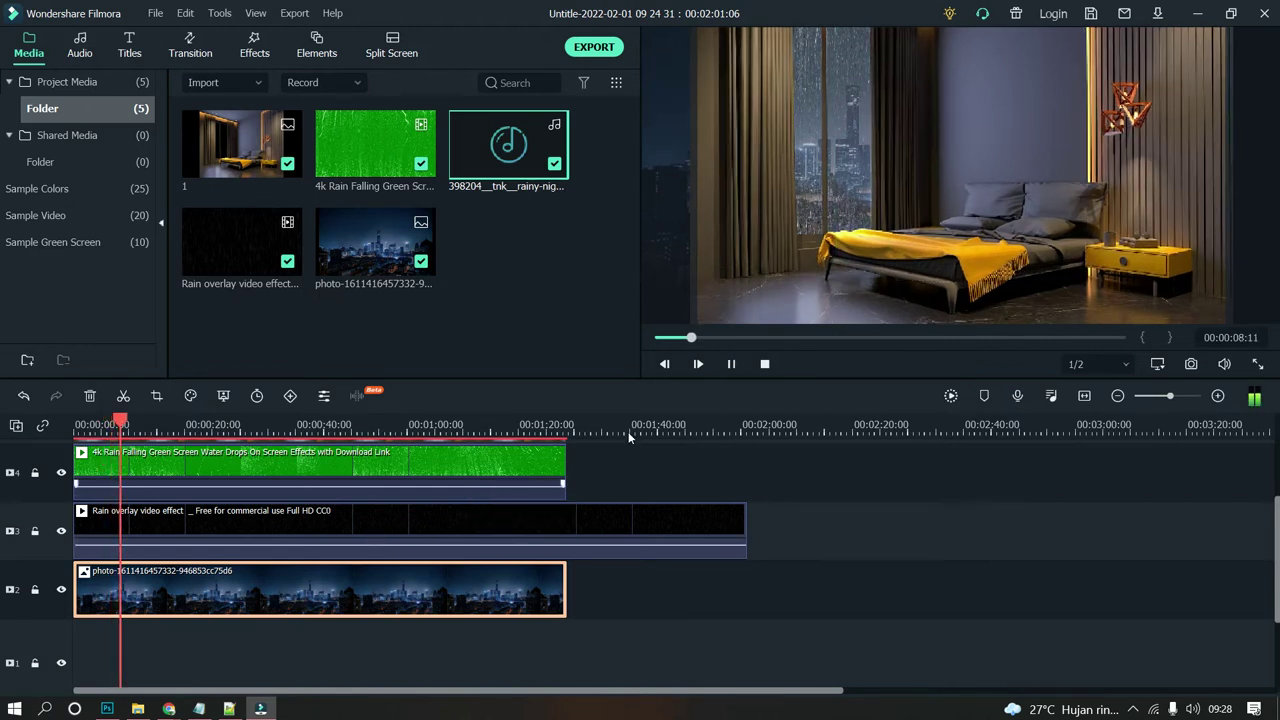
click(706, 461)
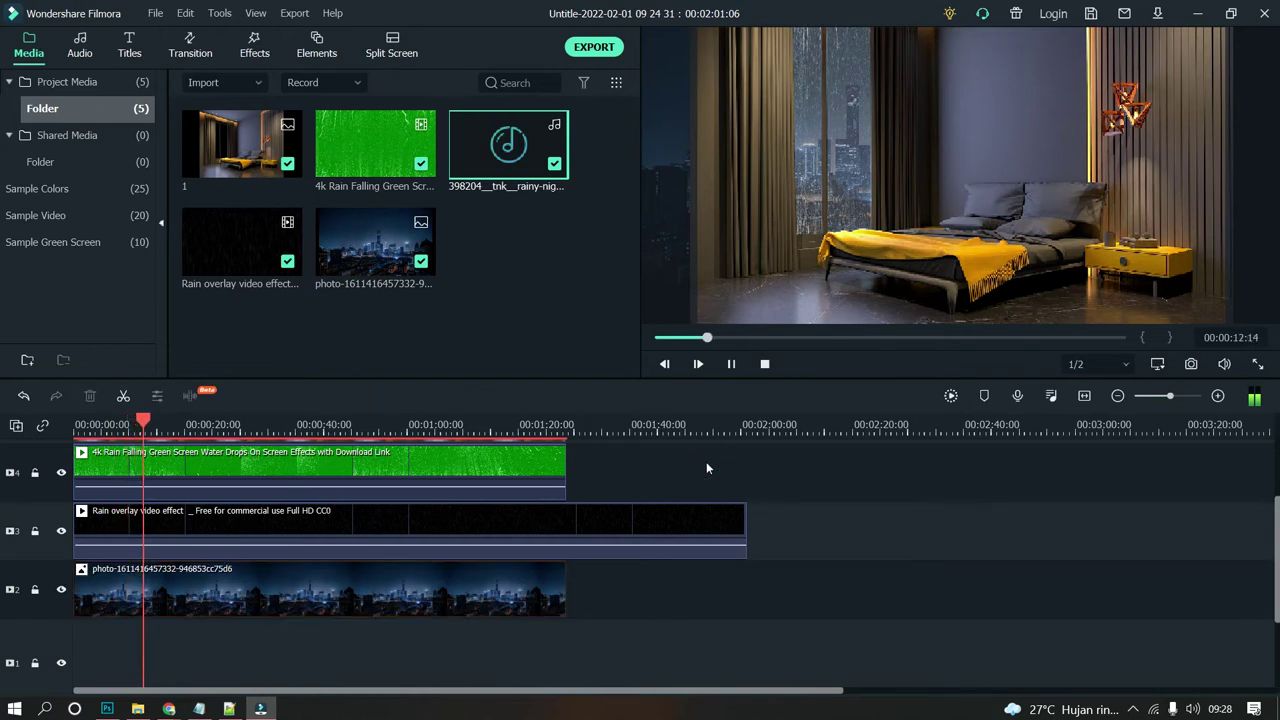
key(space)
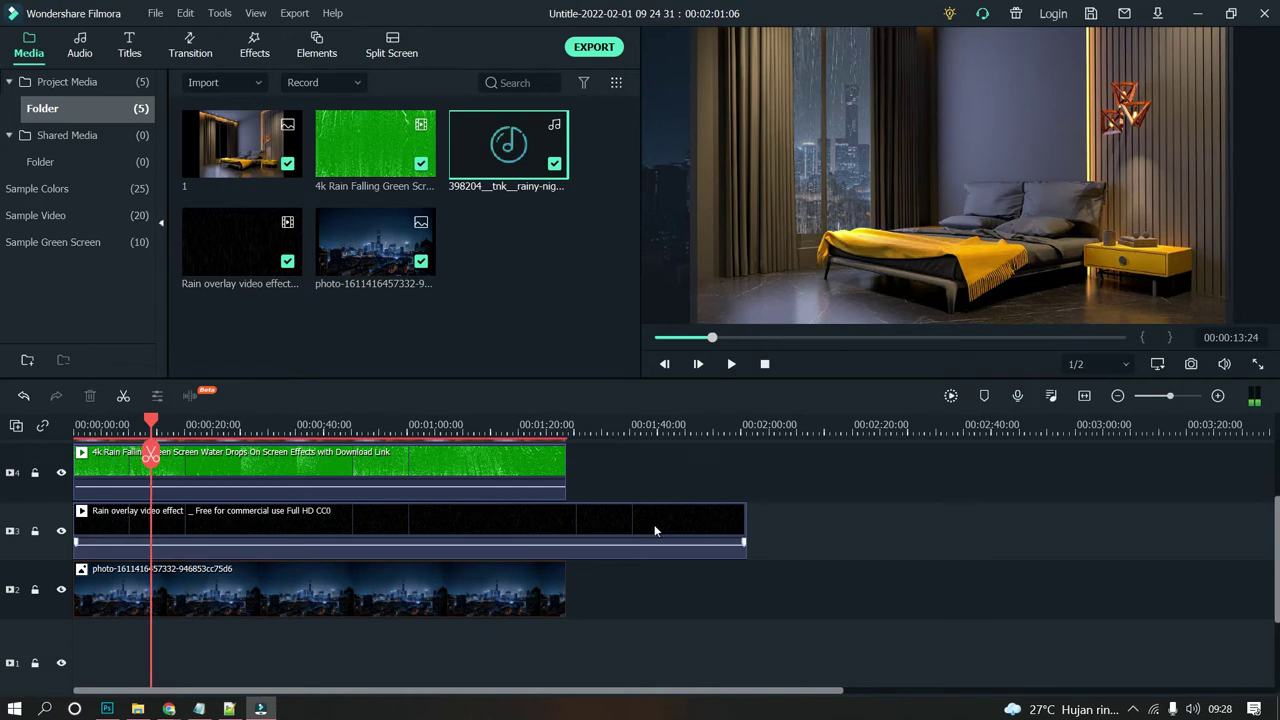
Step: Split the rain overlay clip on track 3 at the end of the green-screen rain clip, delete the excess, and play the ending
scroll(629, 517, up, 3)
scroll(629, 517, down, 2)
click(597, 566)
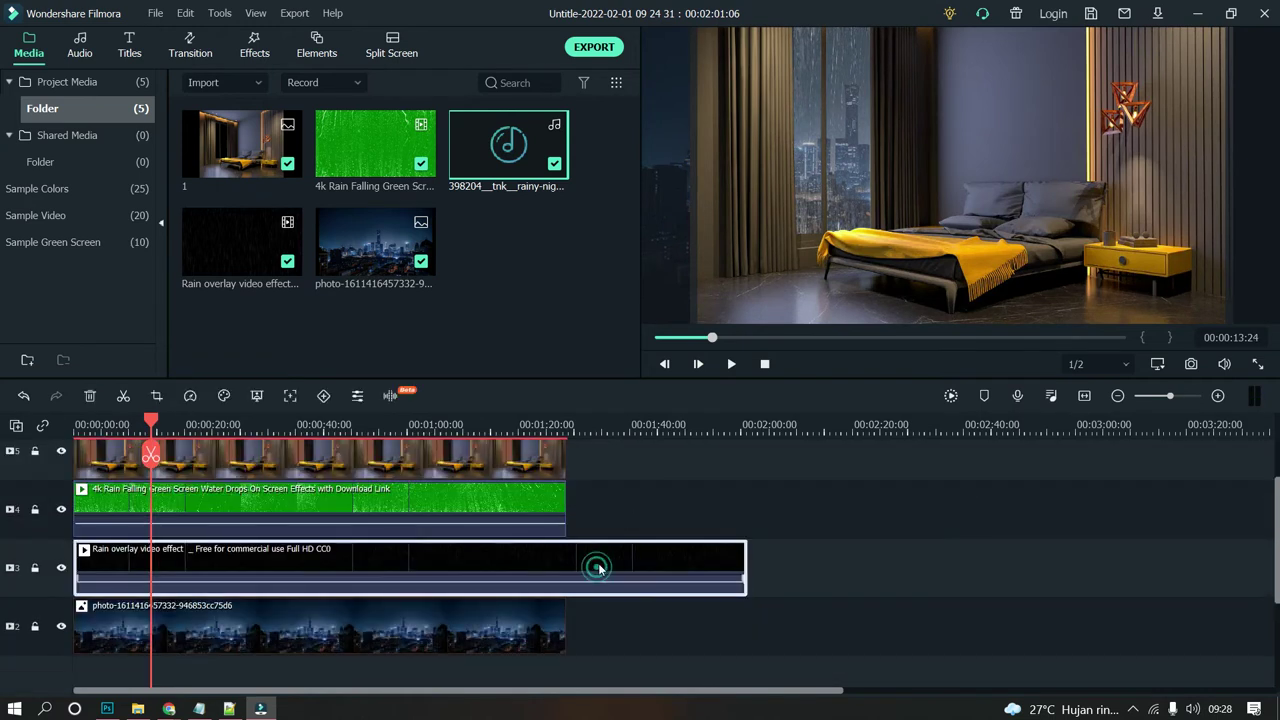
click(568, 425)
drag(565, 410, 590, 420)
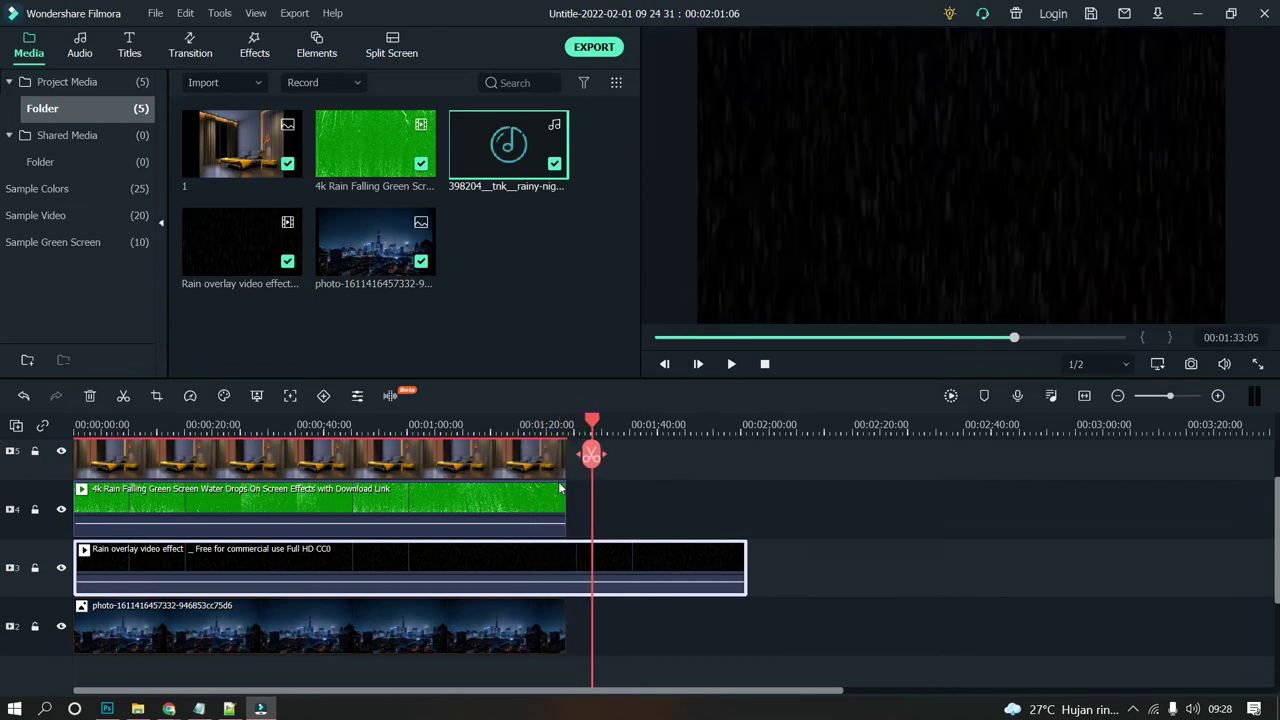
click(560, 492)
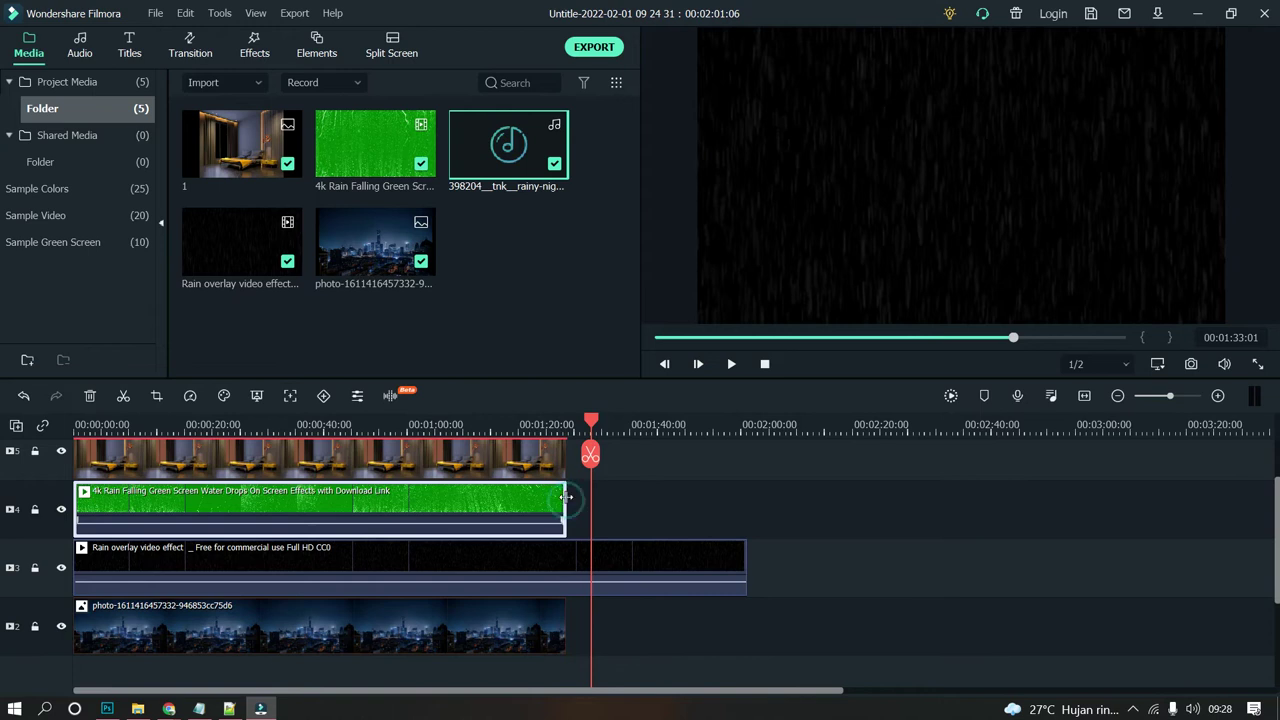
drag(590, 418, 566, 413)
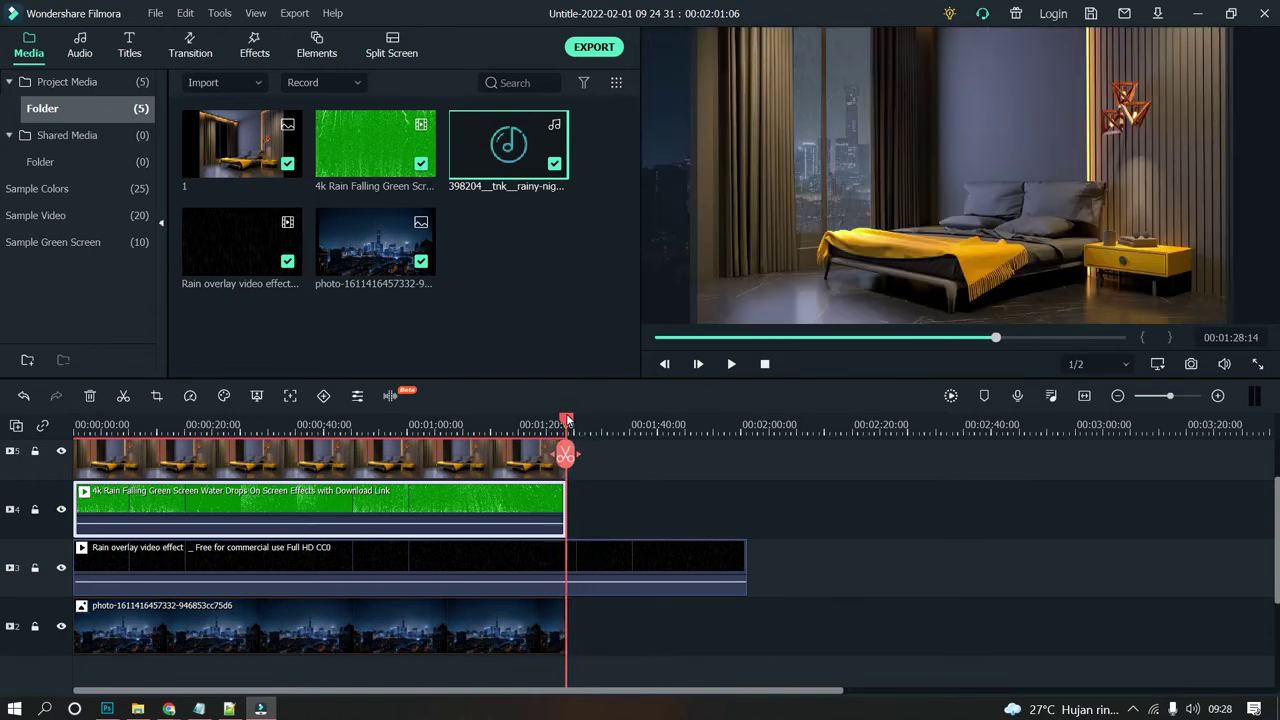
drag(567, 419, 565, 413)
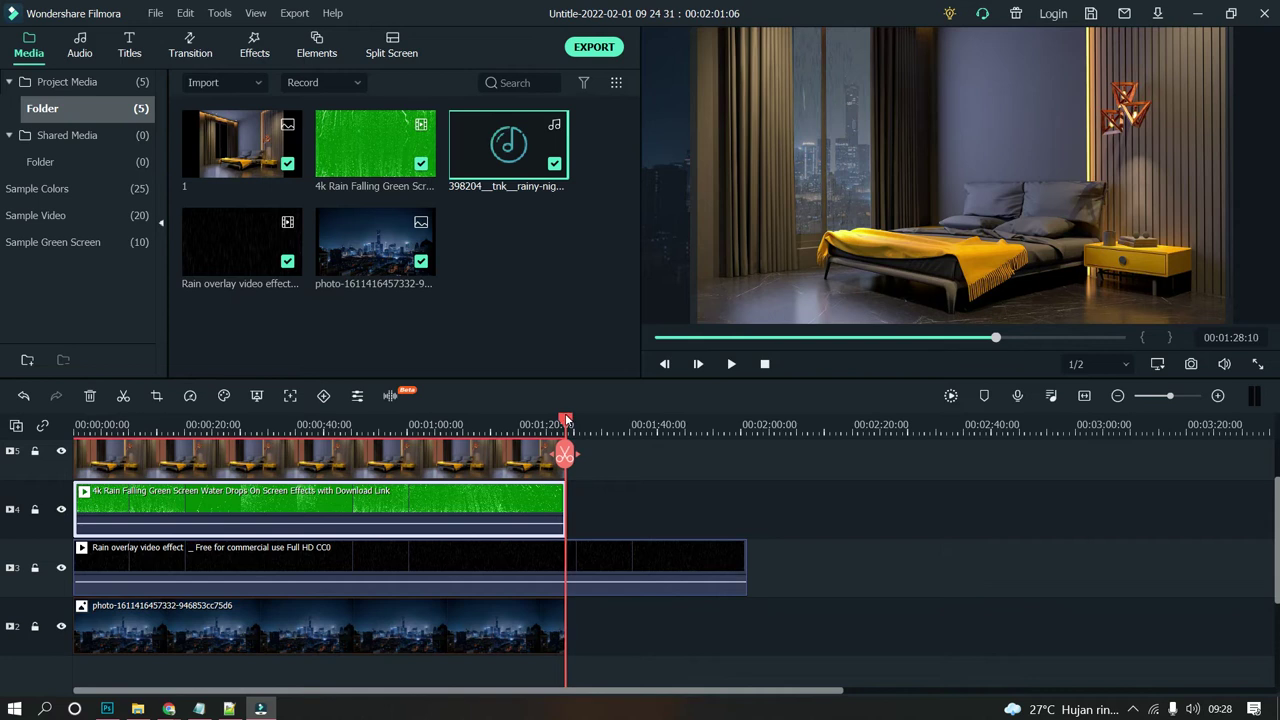
click(603, 566)
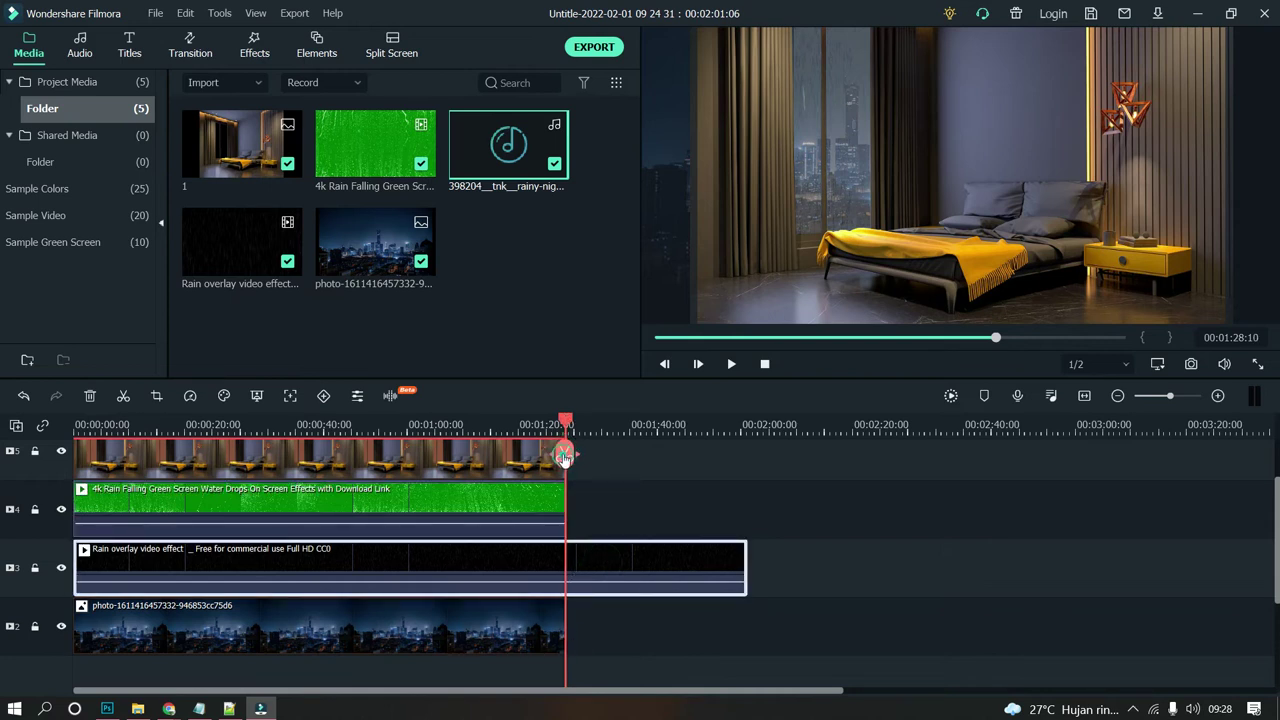
click(564, 457)
click(615, 573)
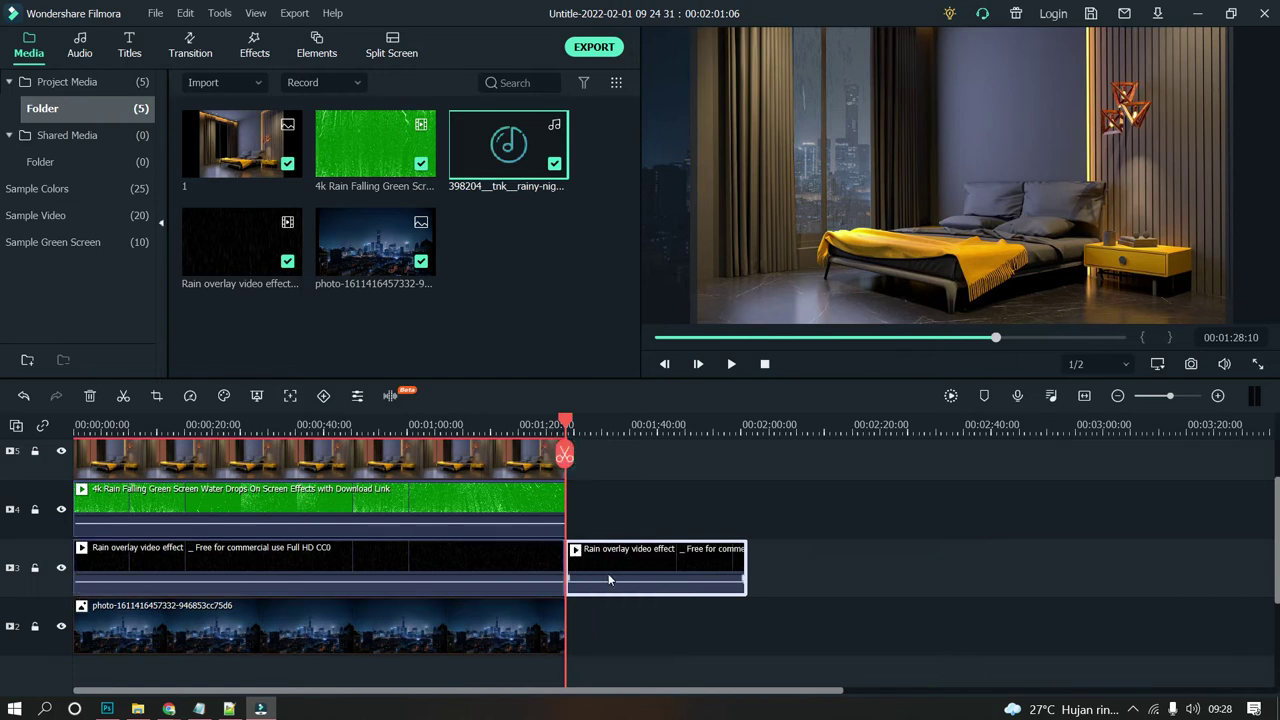
key(Delete)
scroll(486, 623, up, 3)
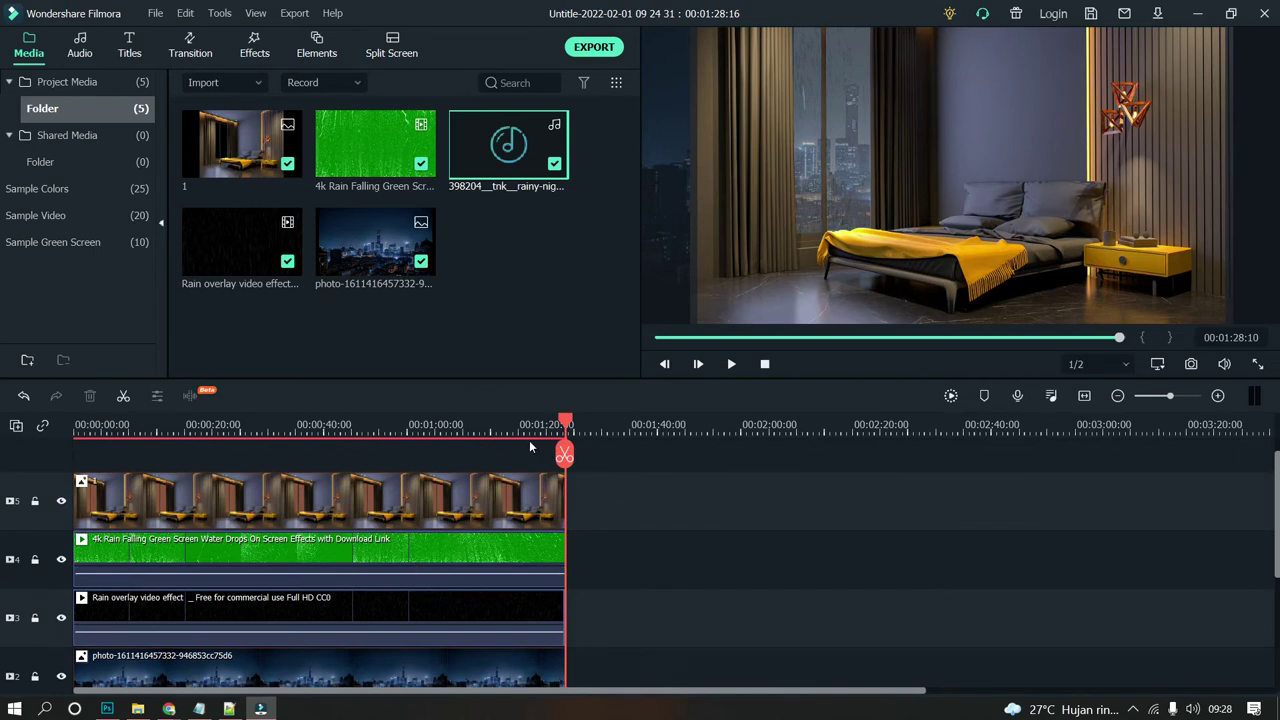
mouse_move(566, 422)
mouse_down()
mouse_move(523, 422)
mouse_move(557, 422)
mouse_up()
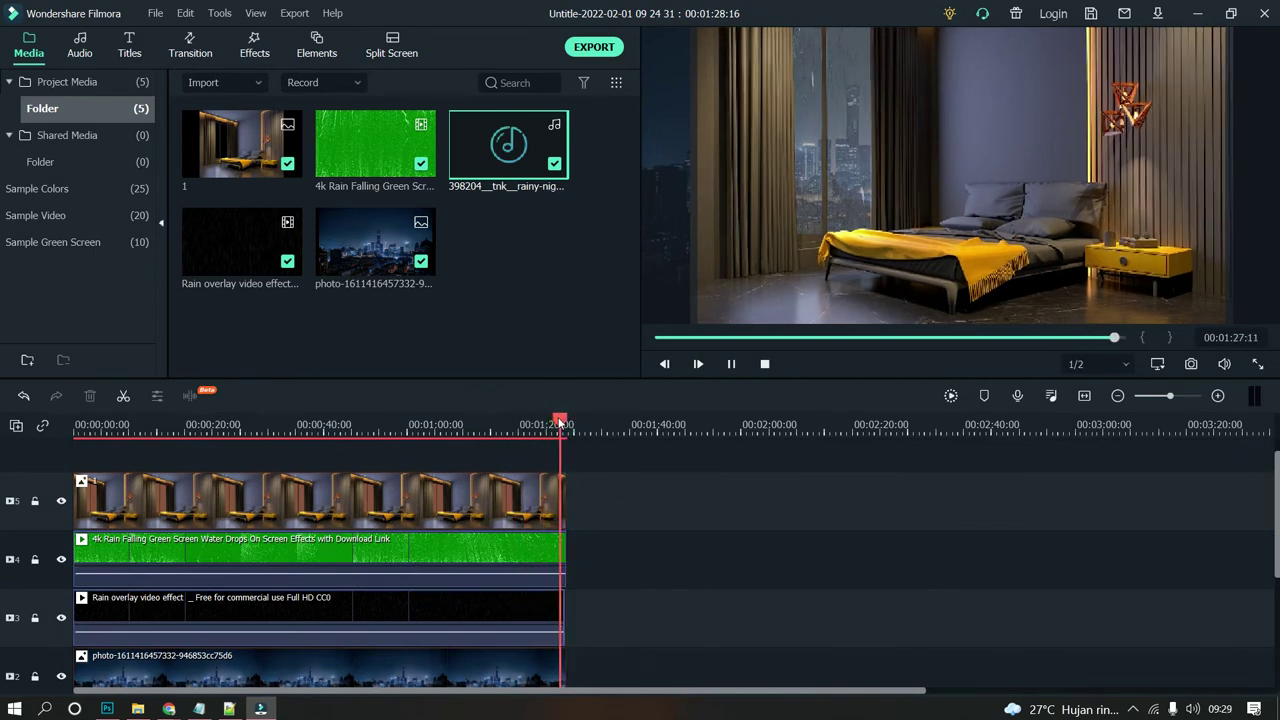
Step: Split the city photo and rain overlay clips at the end of the rainy-night audio clip
scroll(567, 490, down, 5)
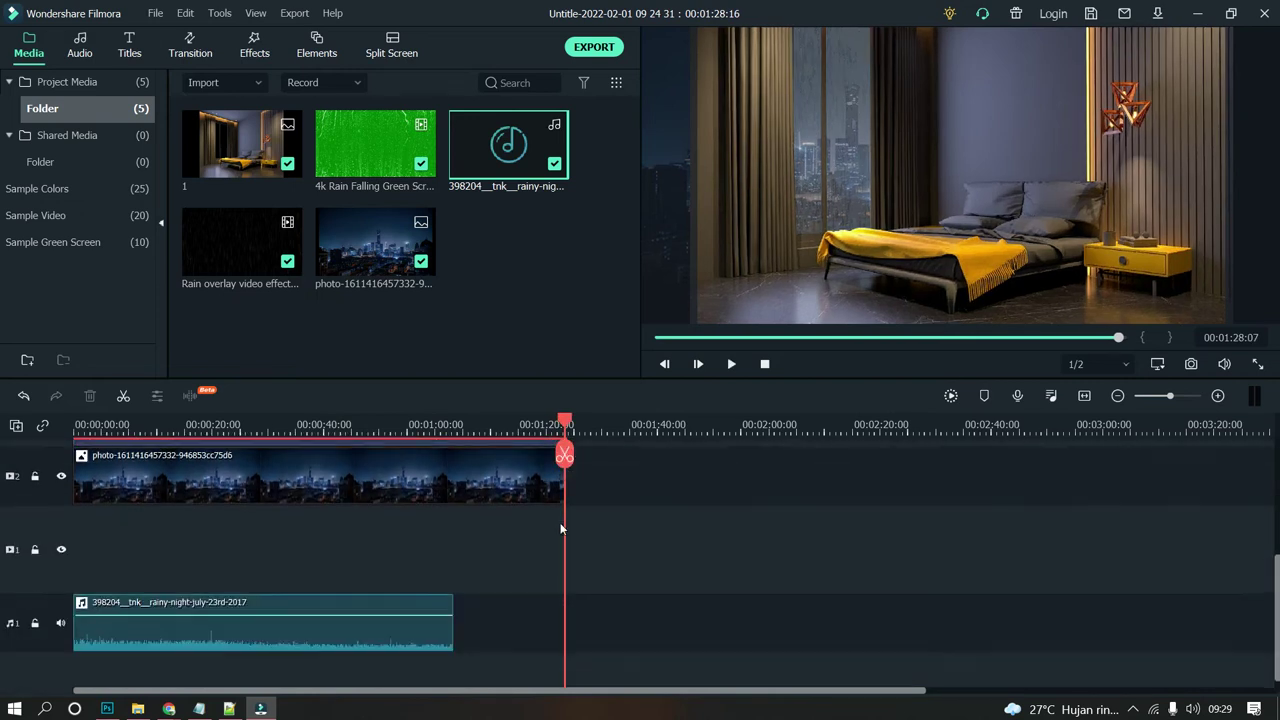
click(433, 622)
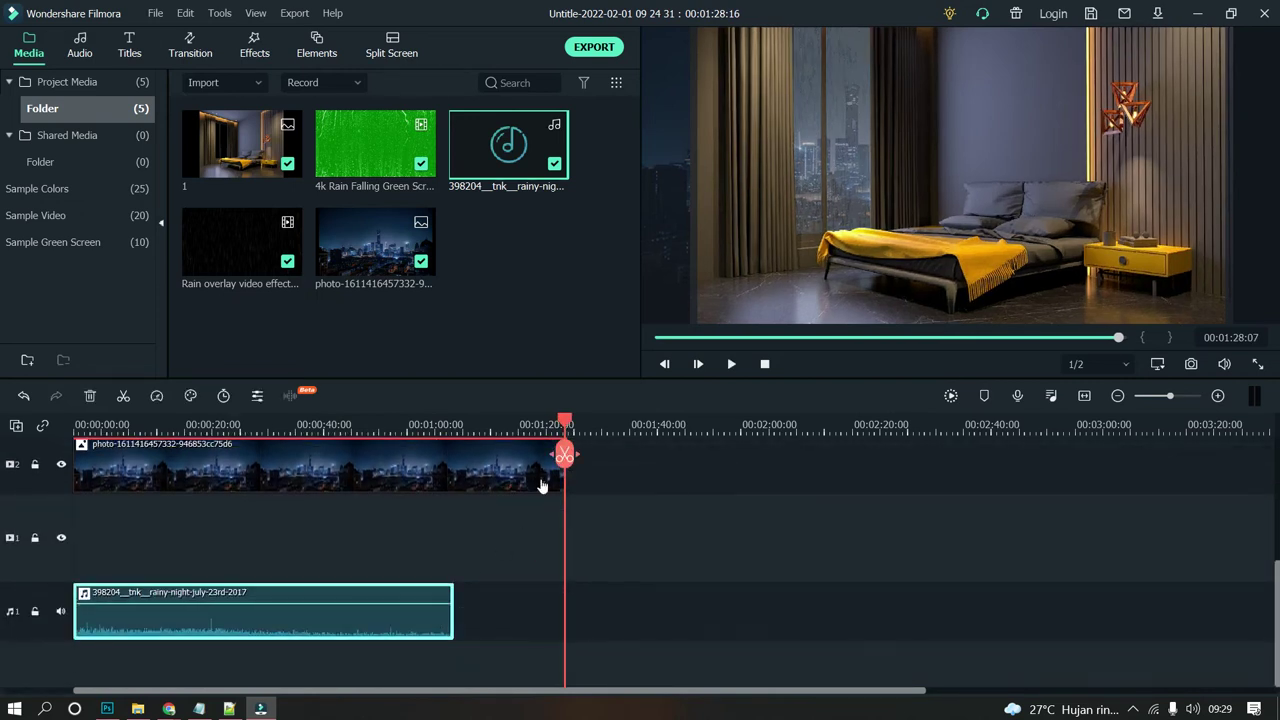
drag(561, 423, 453, 436)
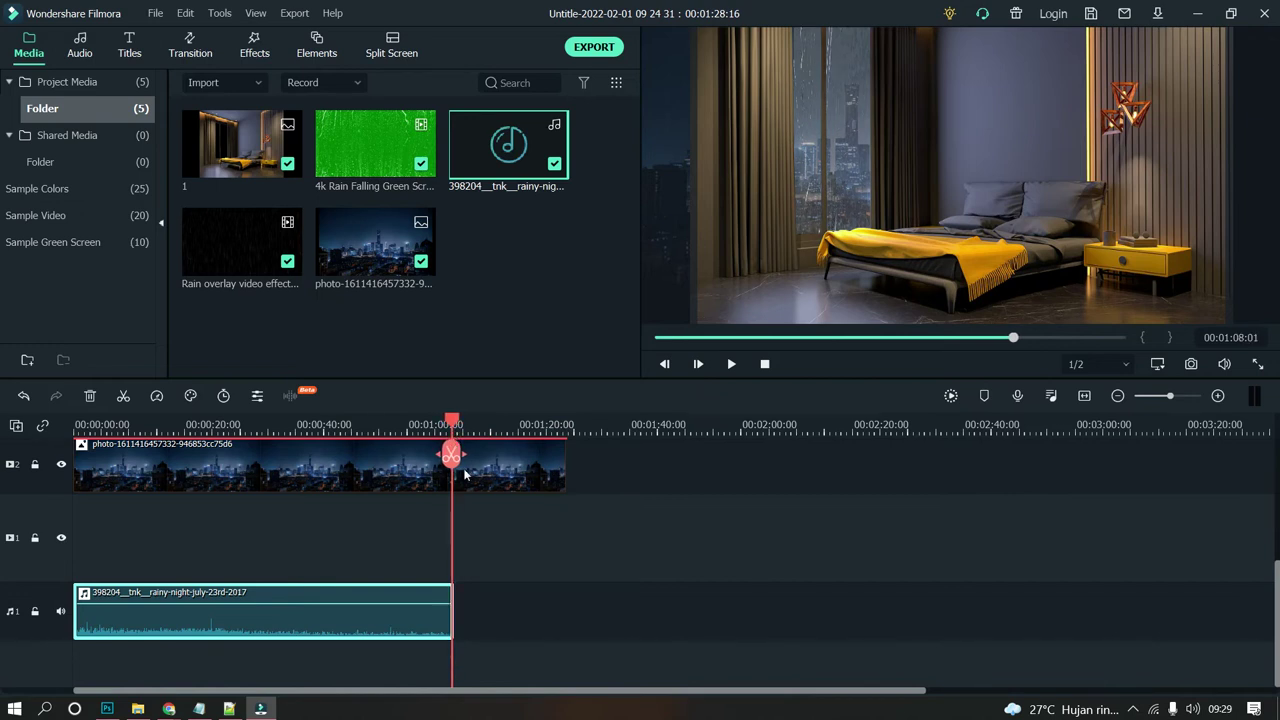
click(466, 481)
click(454, 466)
scroll(453, 466, up, 1)
click(477, 512)
click(453, 452)
Step: Delete the remainder of the rain overlay on track 3 past the end of the rainy-night audio
scroll(453, 452, up, 1)
click(497, 491)
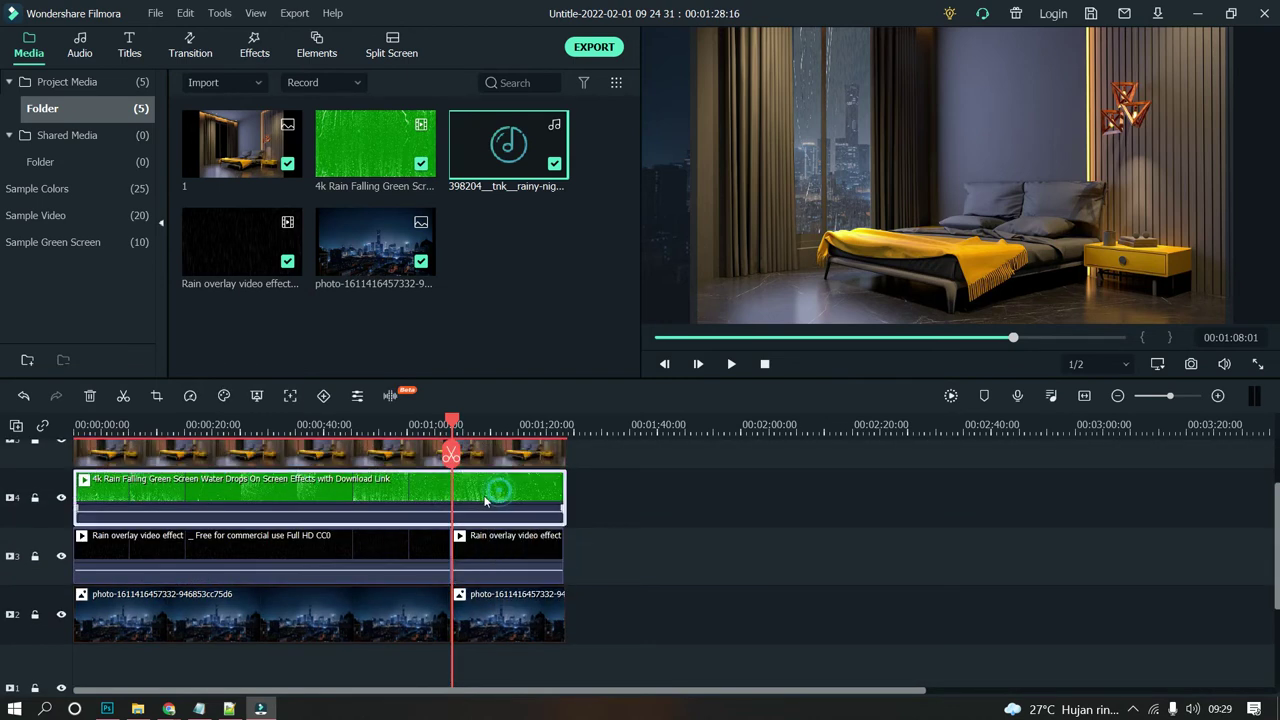
scroll(494, 567, up, 1)
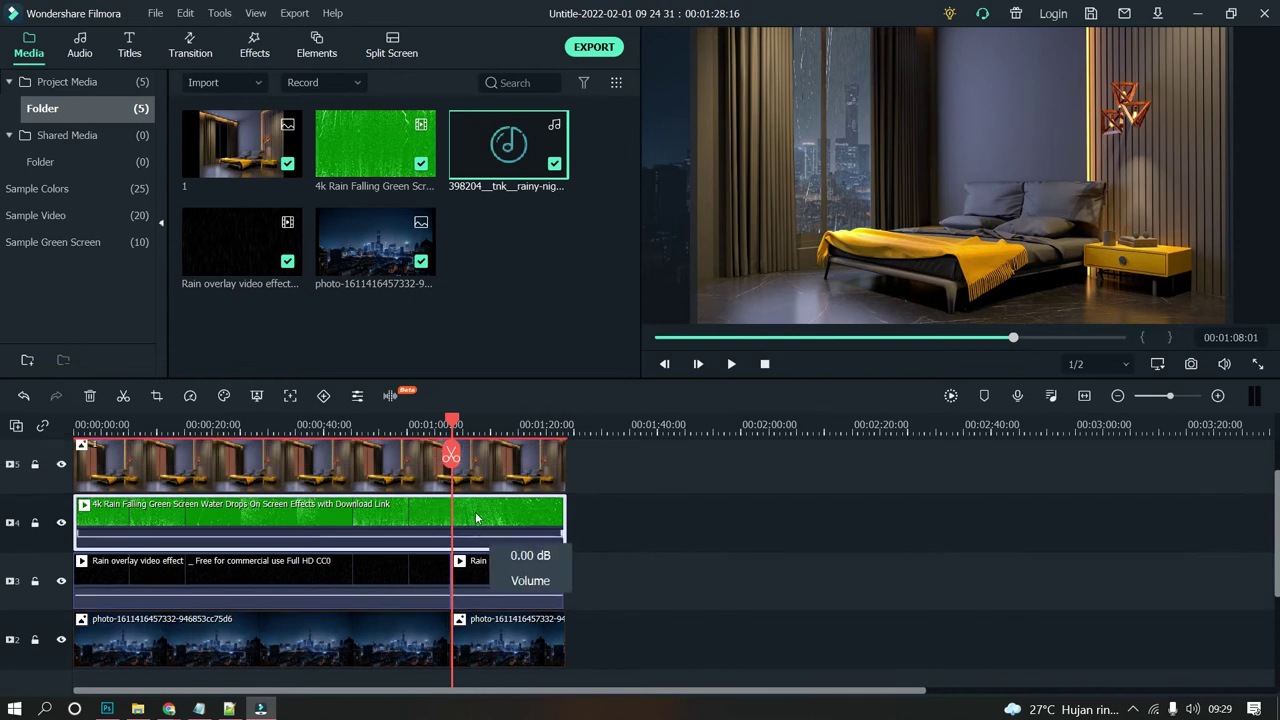
click(494, 478)
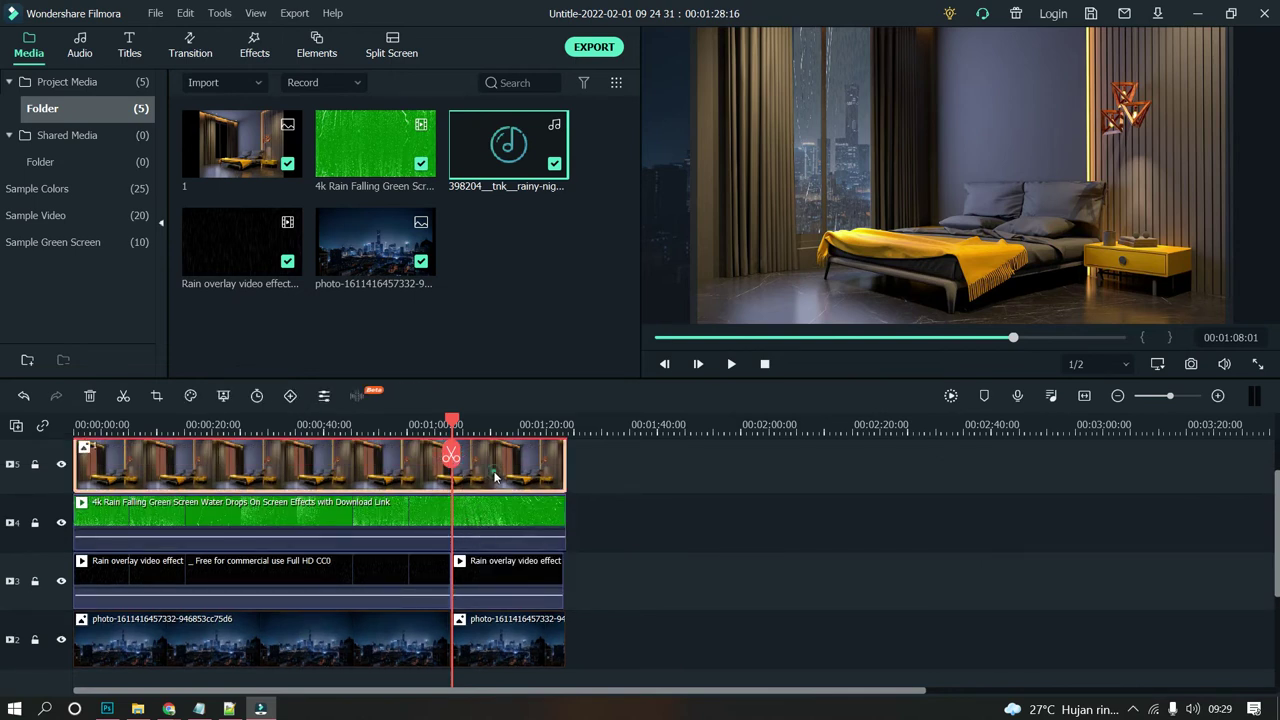
click(488, 523)
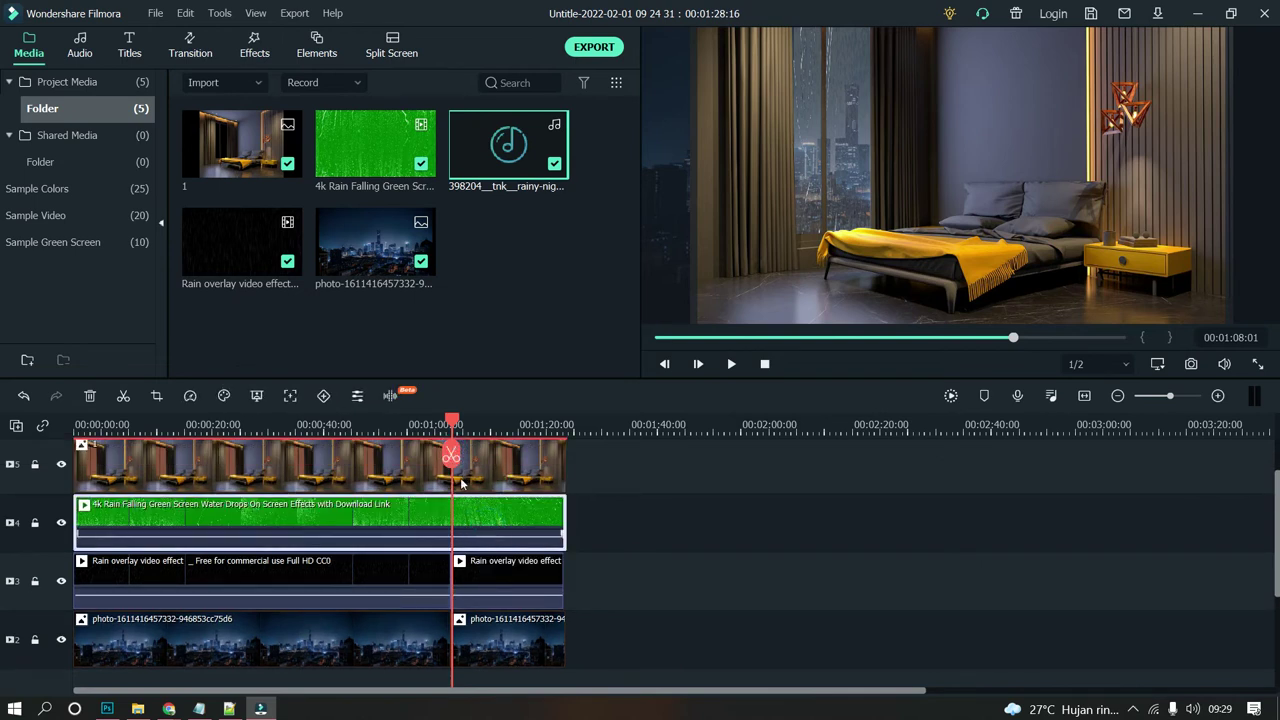
click(493, 566)
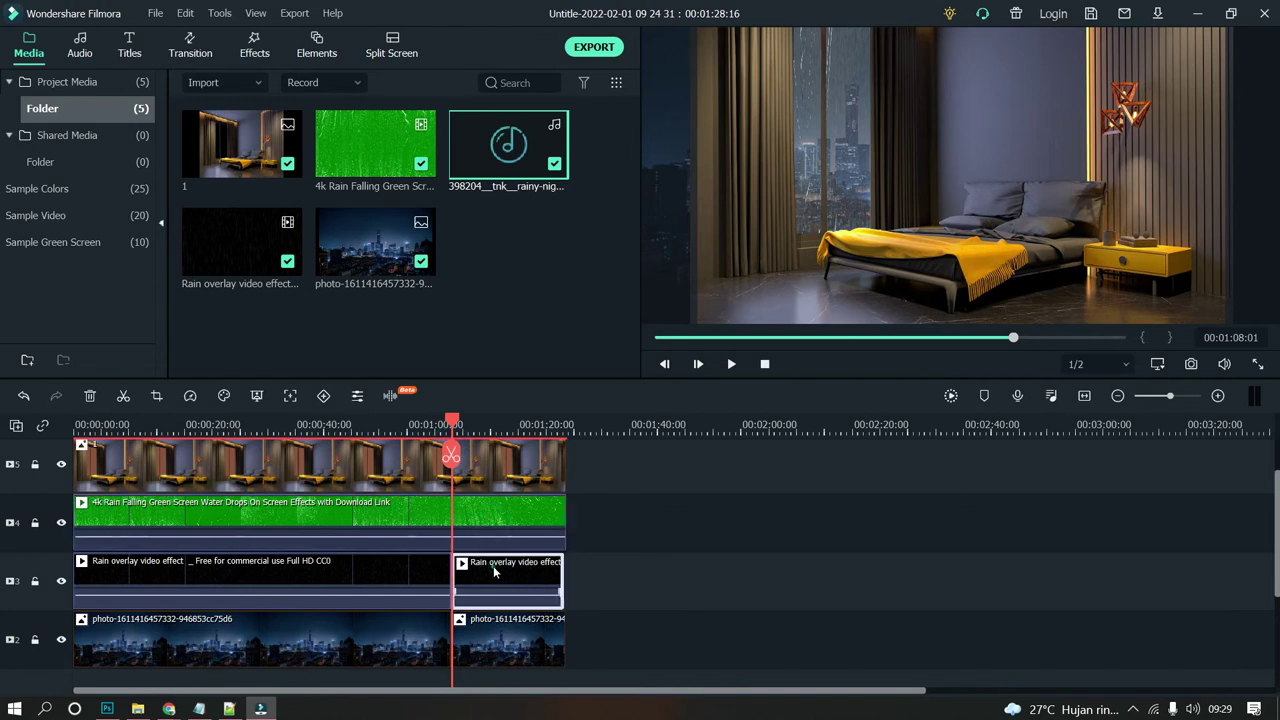
key(Delete)
click(505, 521)
key(Delete)
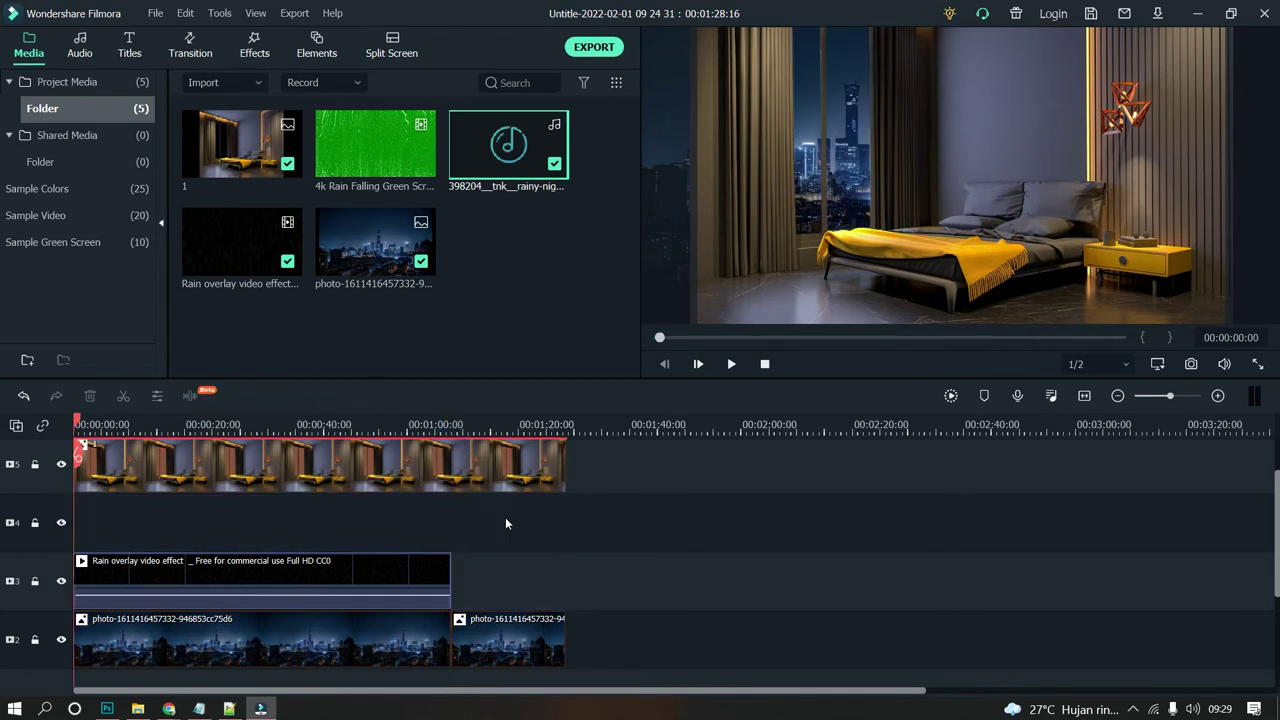
key(ctrl+z)
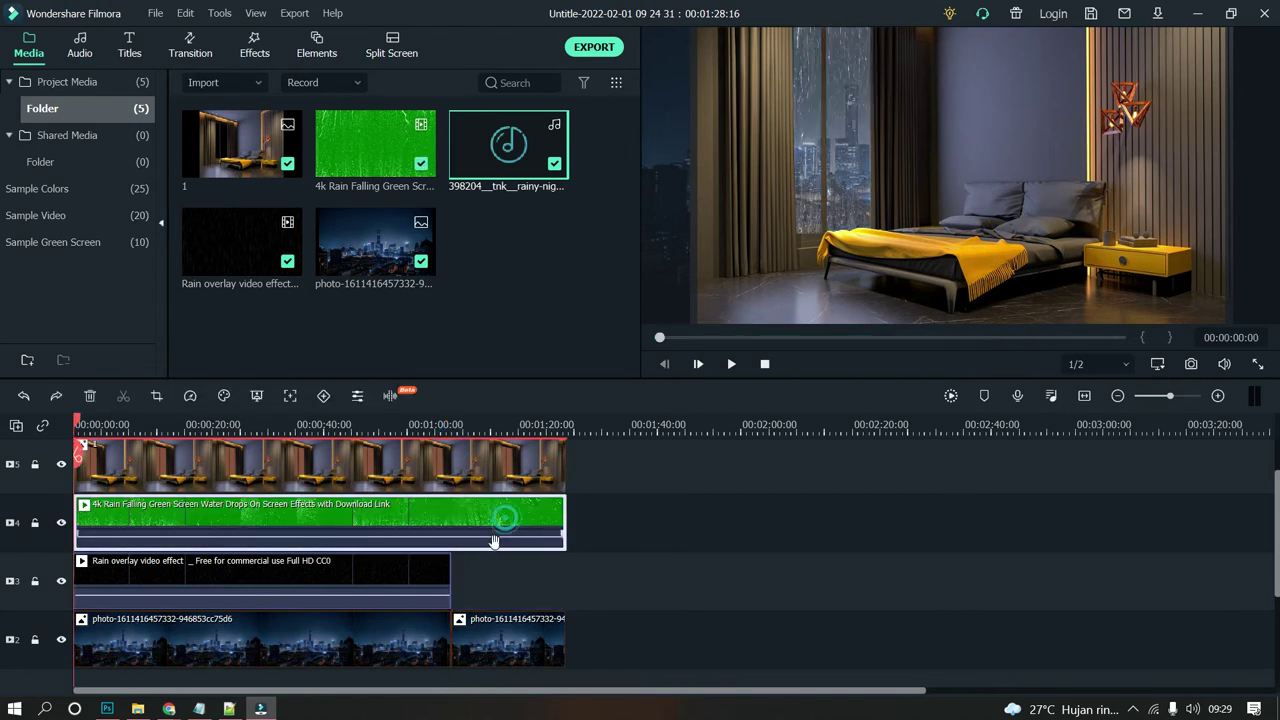
Step: Return the playhead to the city photo's cut point and delete the photo's remainder on track 2
click(469, 638)
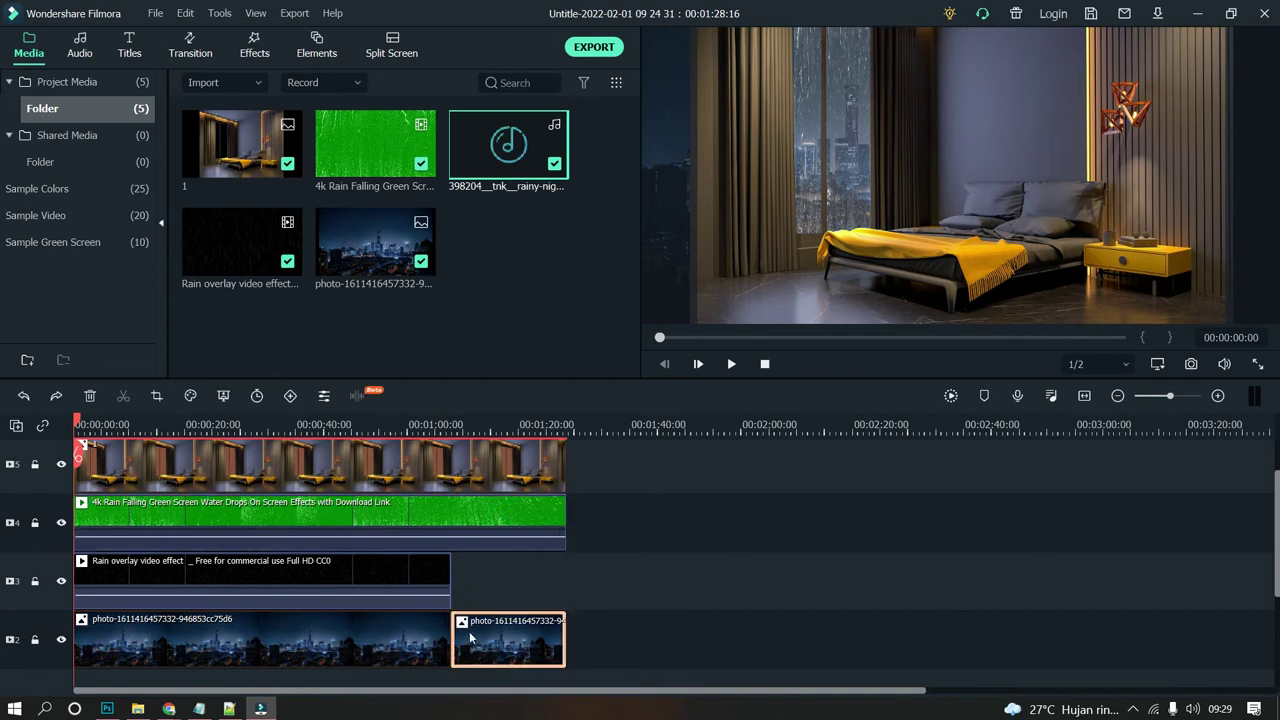
click(457, 425)
drag(458, 423, 453, 452)
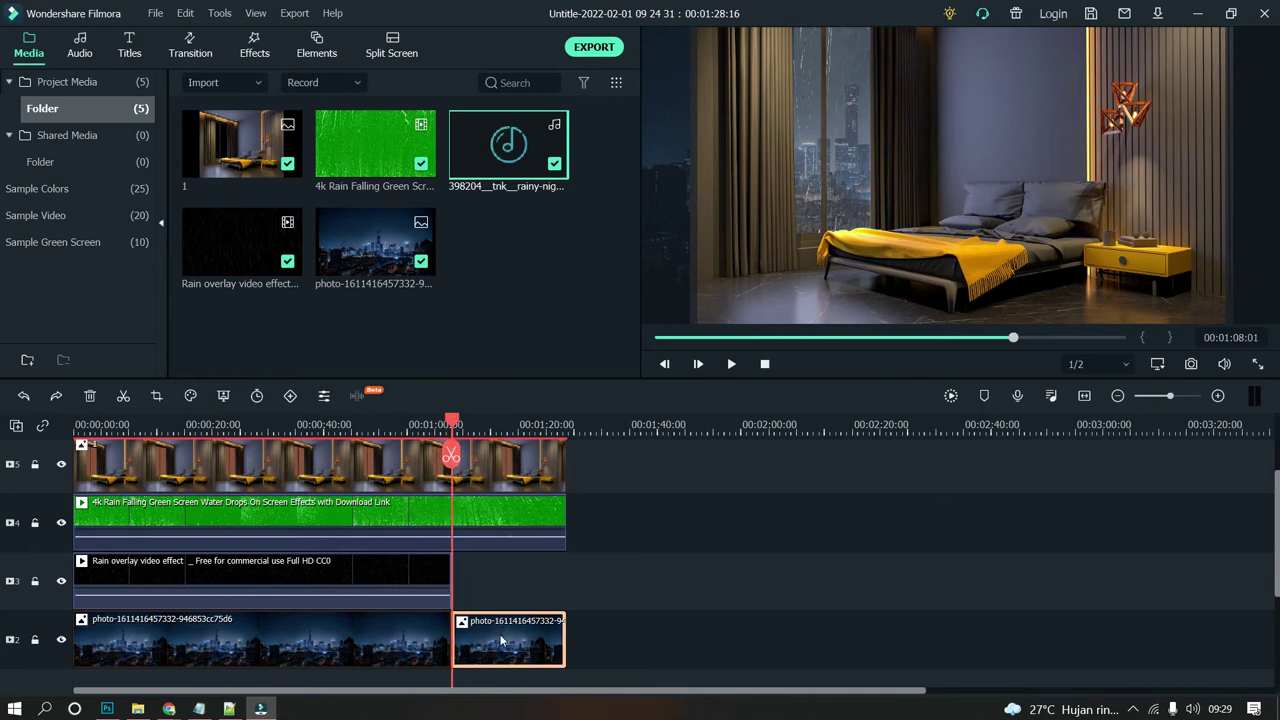
key(Delete)
Step: Split the bedroom image and green-screen rain clips at the end of the rainy-night audio and delete both remainders
click(475, 503)
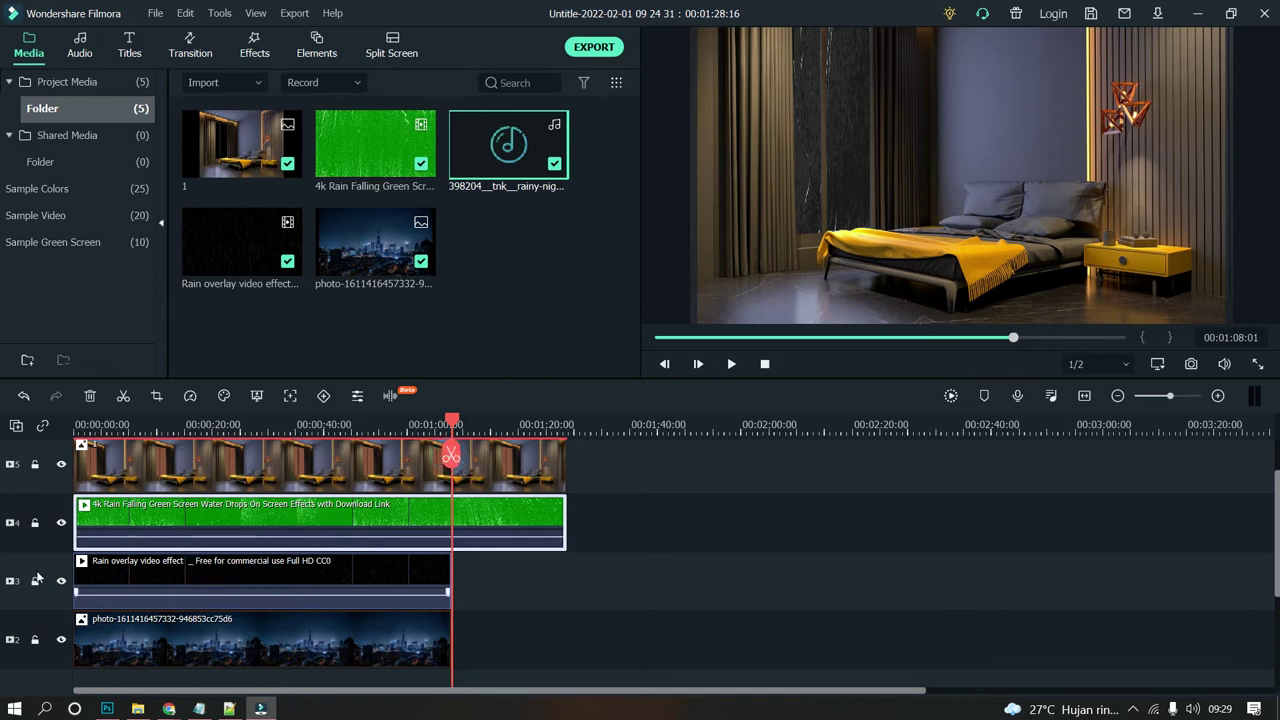
click(34, 522)
click(34, 522)
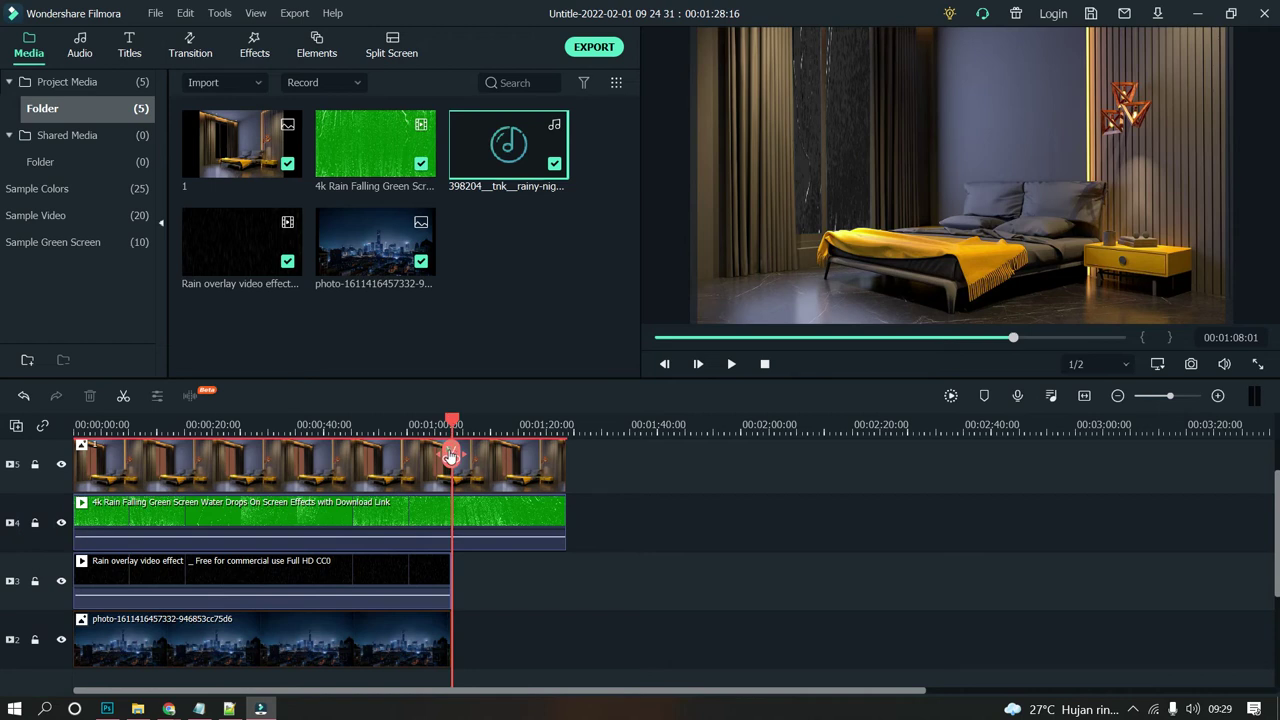
click(450, 456)
click(491, 520)
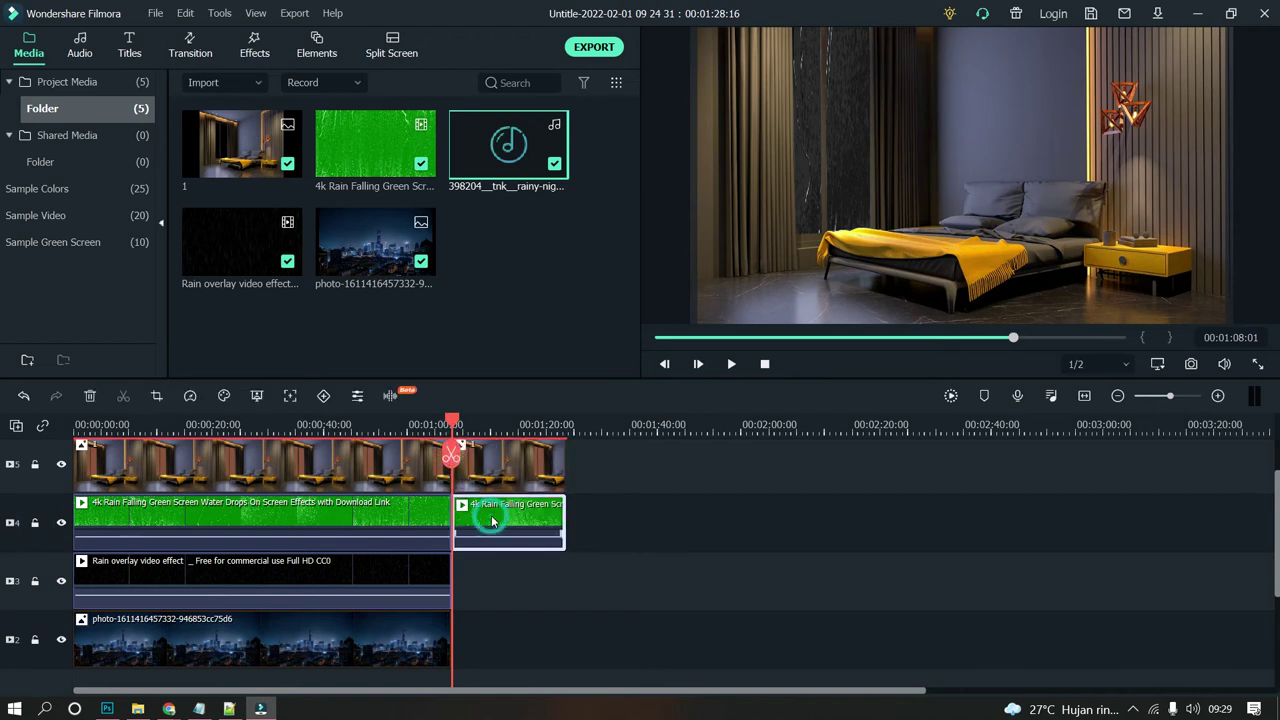
key(Delete)
click(500, 470)
key(Delete)
click(521, 523)
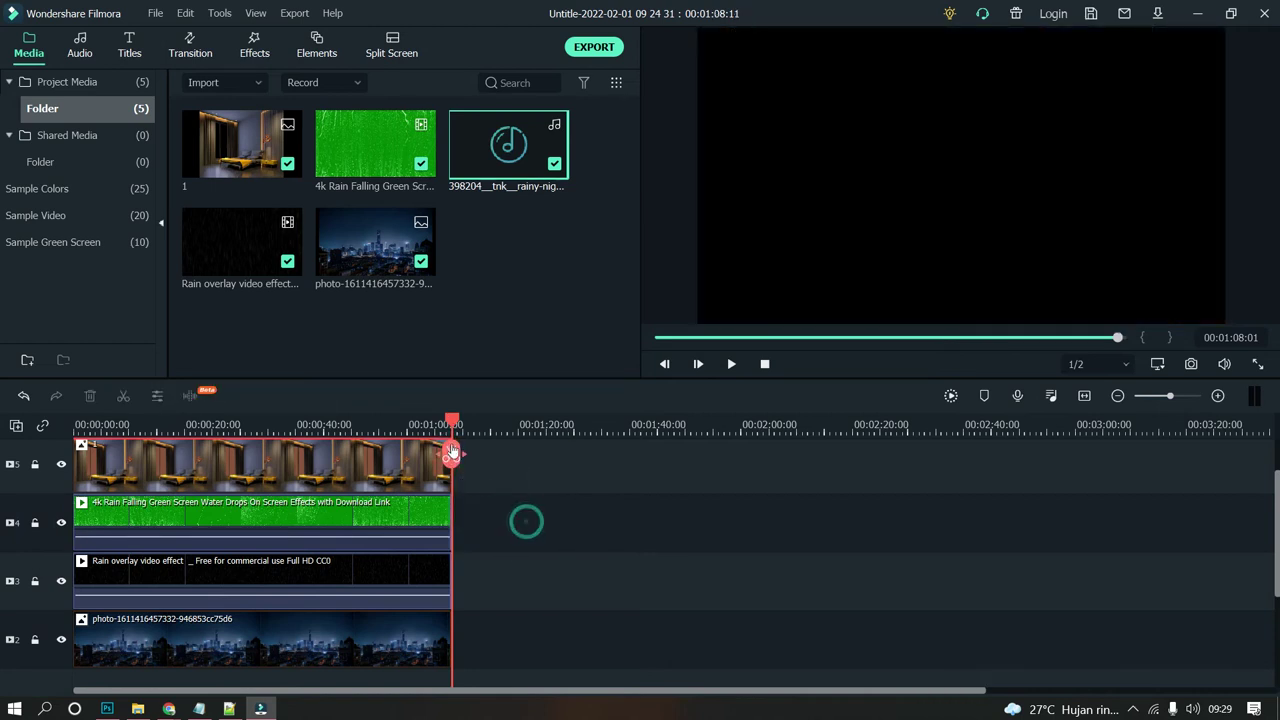
Step: Play the last seconds of the trimmed timeline, and play its beginning
drag(453, 422, 424, 428)
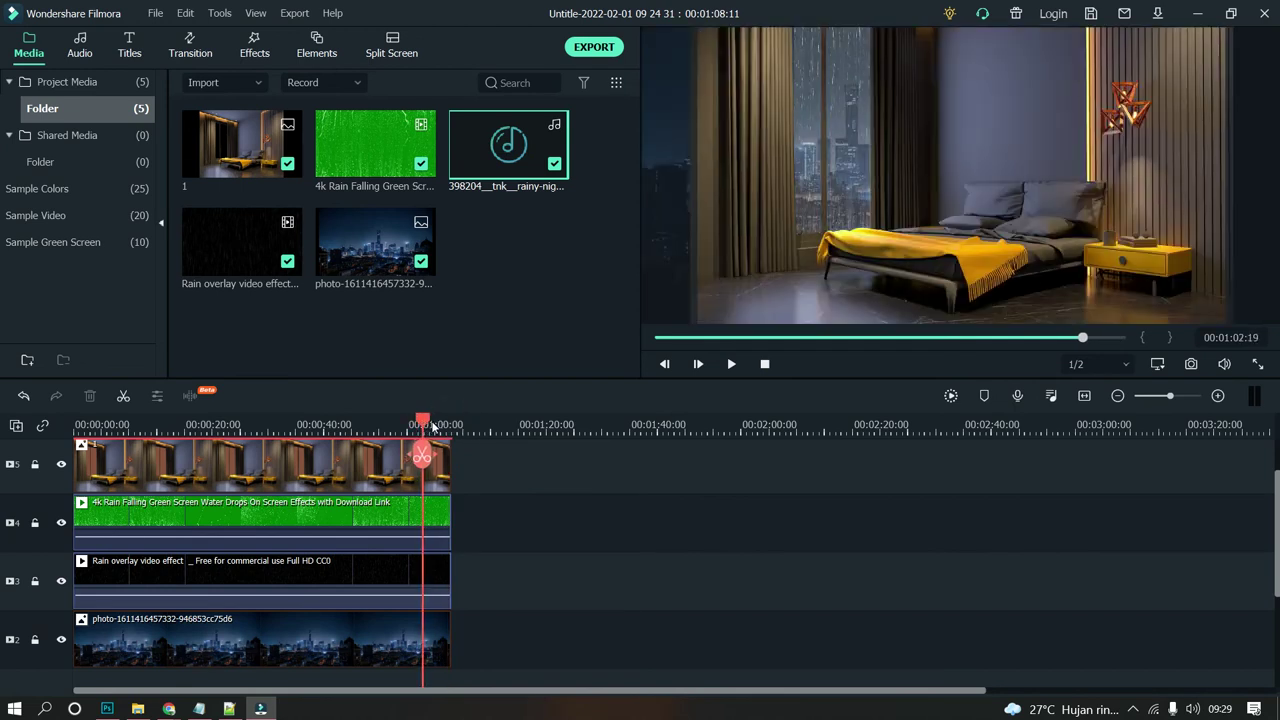
key(space)
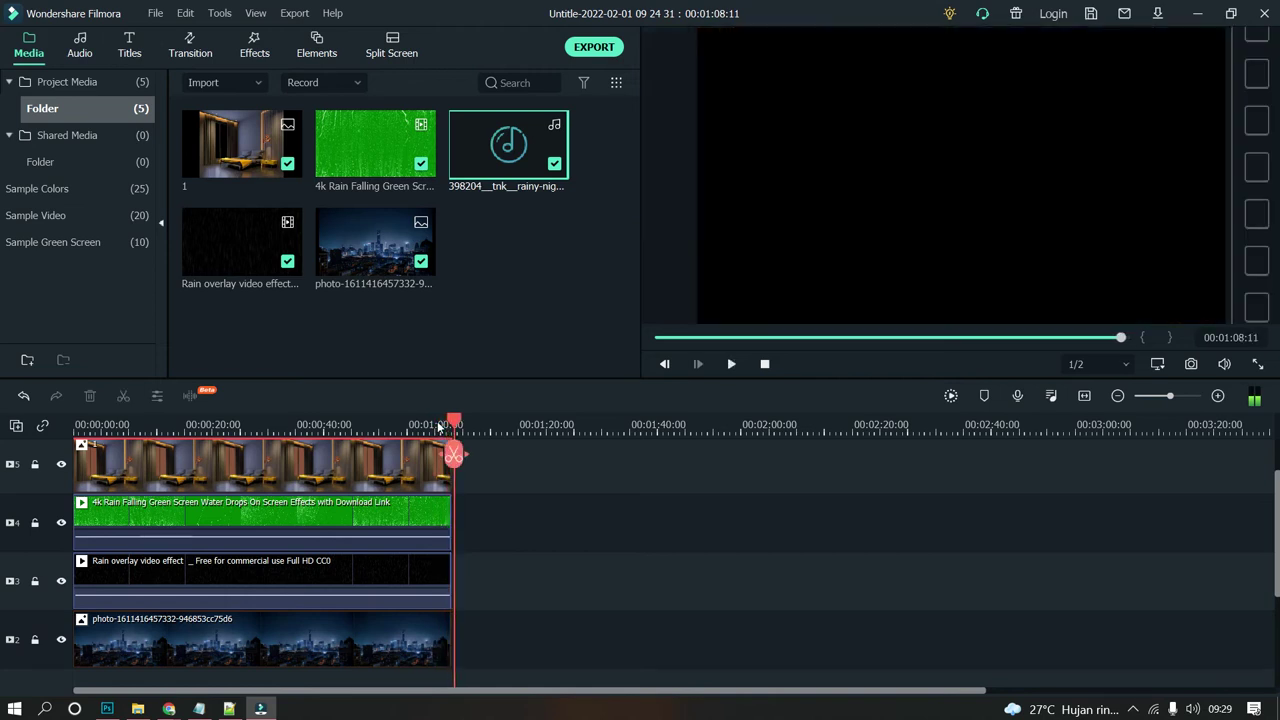
key(space)
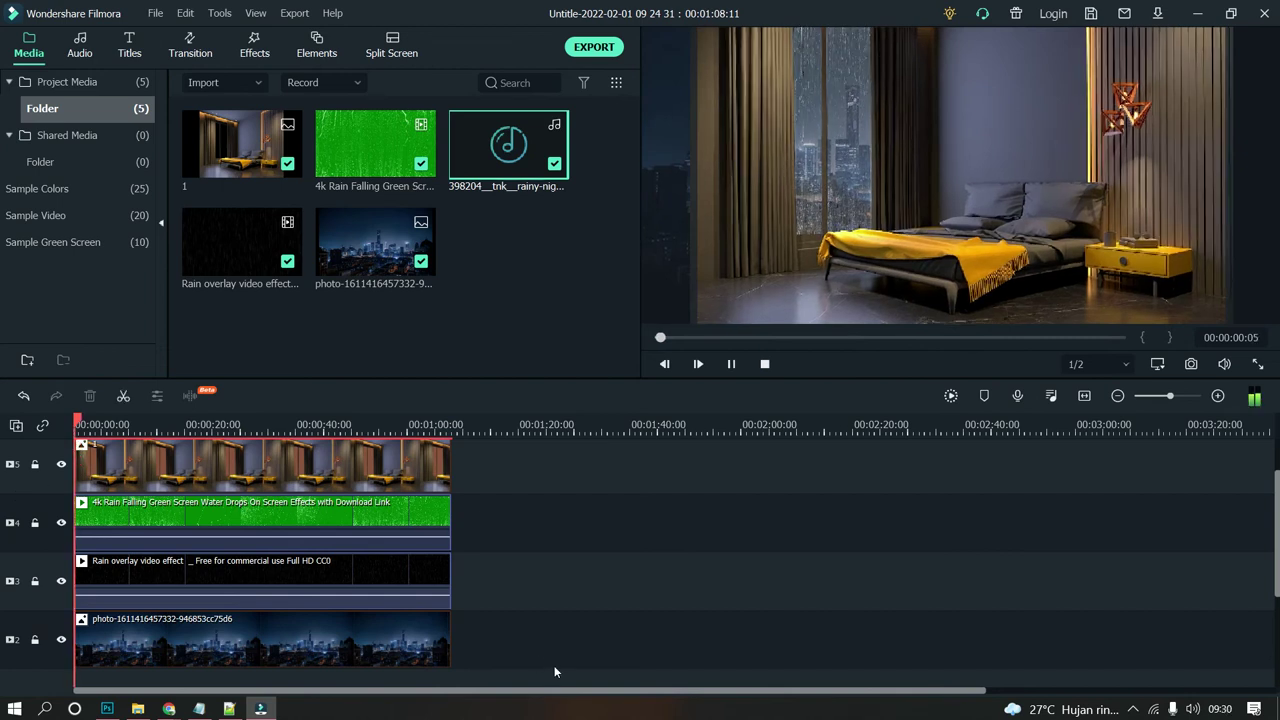
key(space)
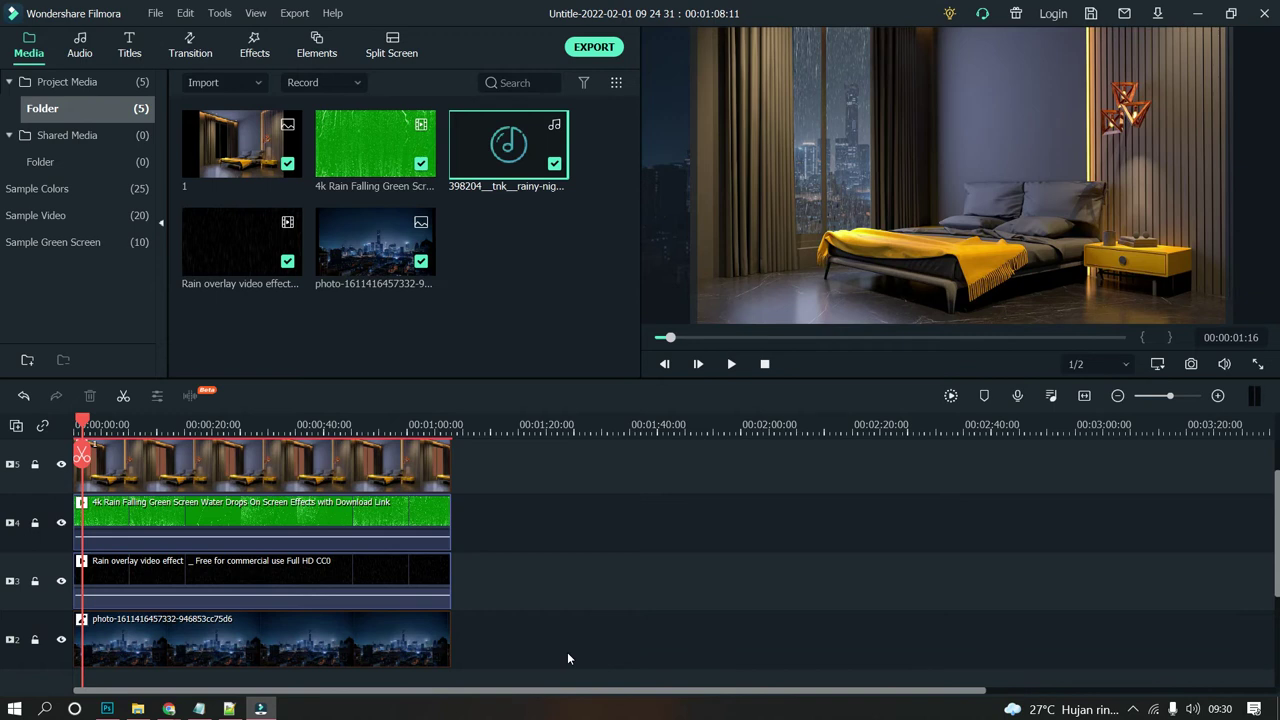
Step: Copy the whole stack of trimmed clips and paste it after the originals at 00:01:17:15
scroll(567, 651, down, 2)
scroll(573, 616, up, 3)
drag(576, 655, 143, 483)
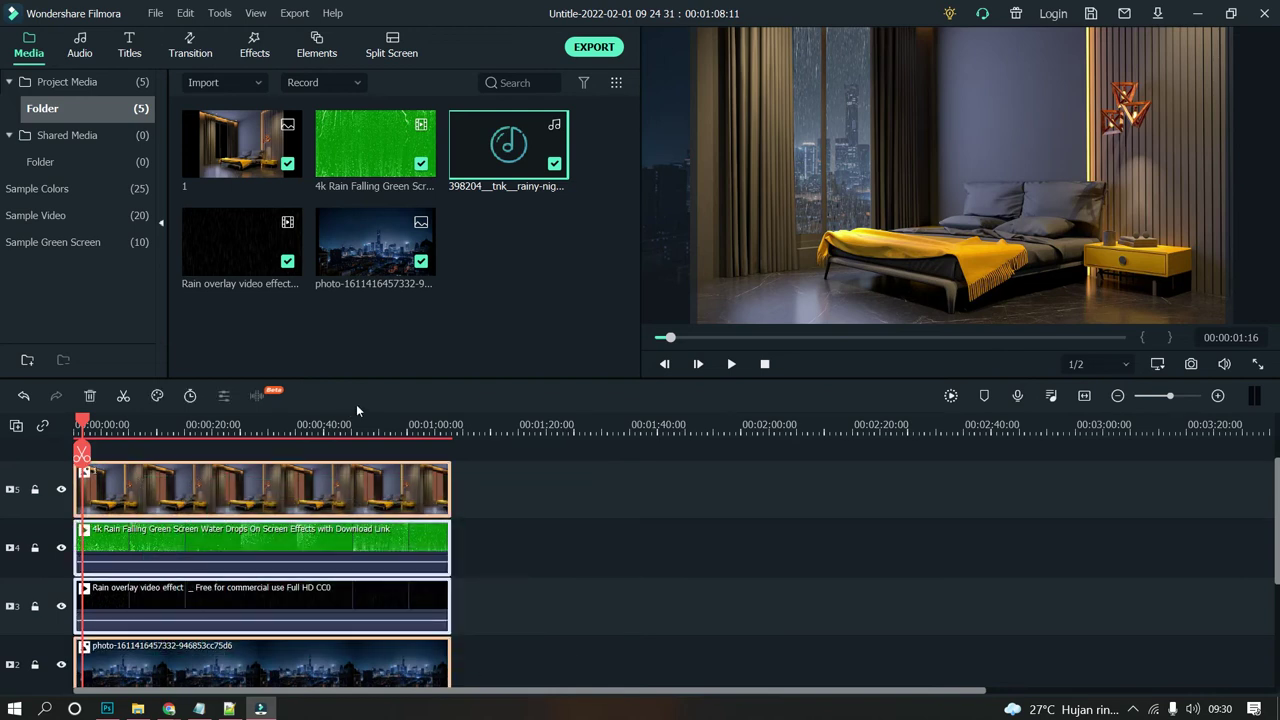
click(507, 416)
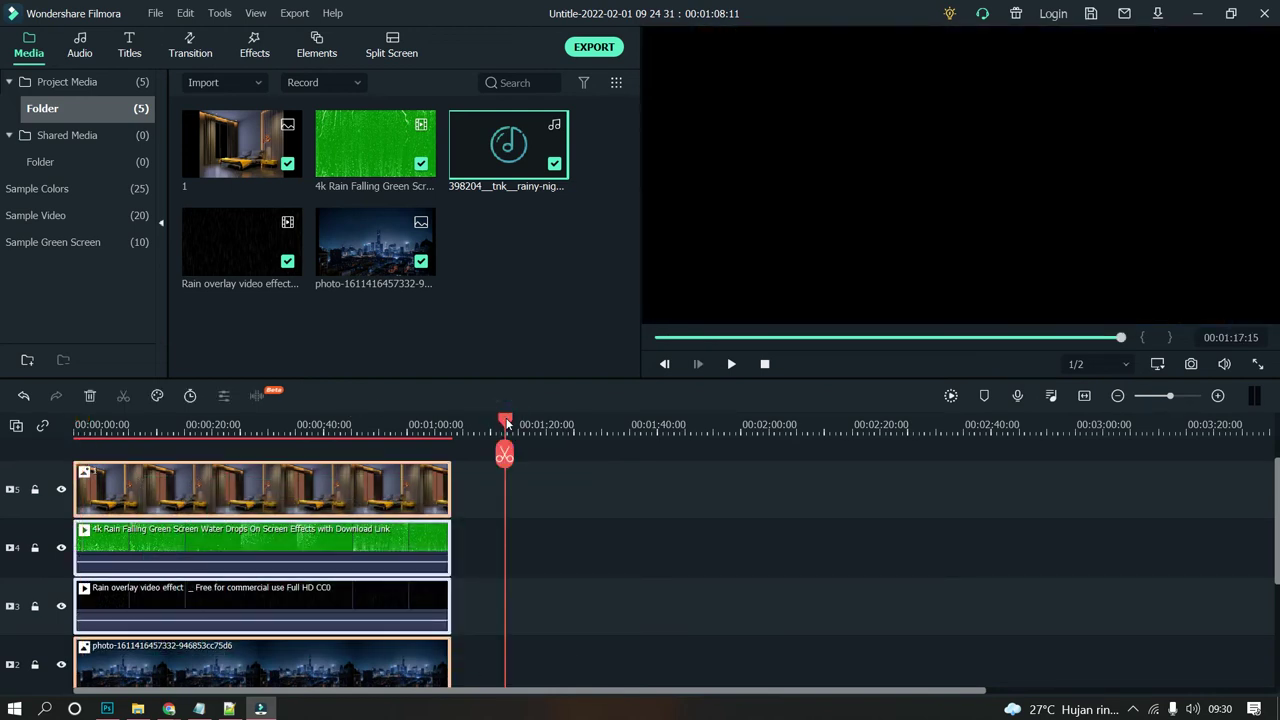
key(ctrl+v)
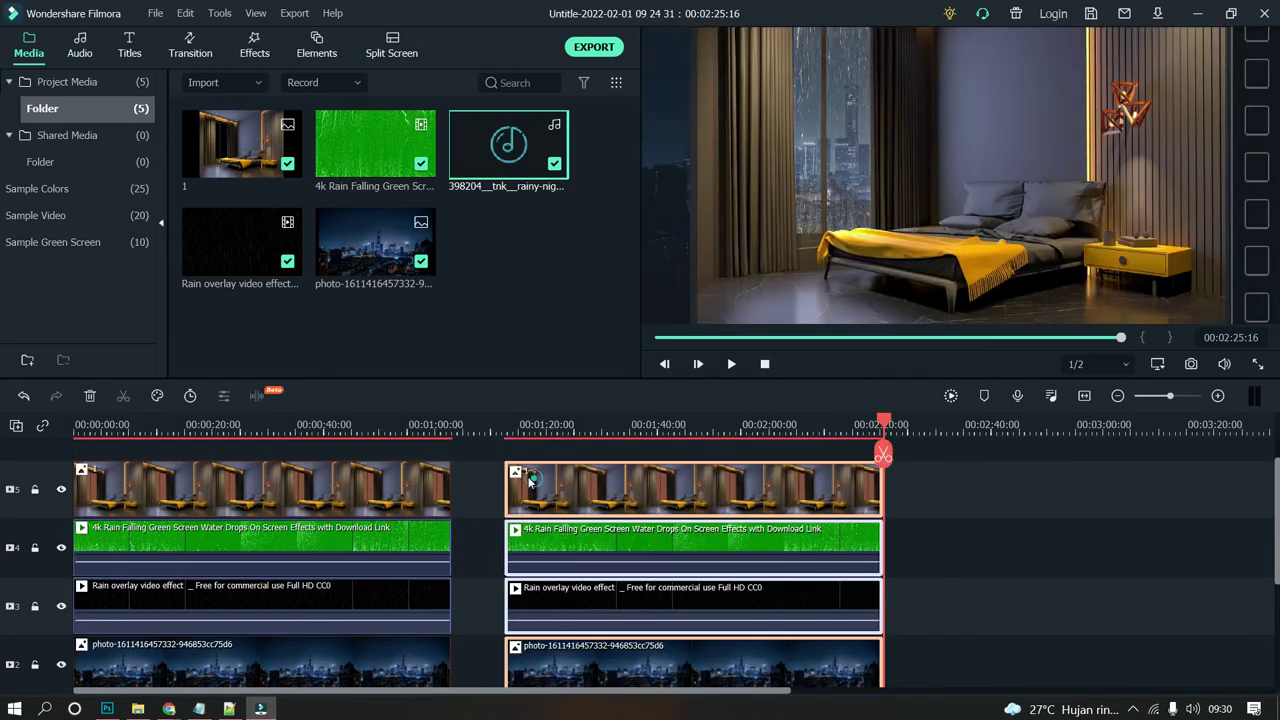
Step: Move the pasted clips back to the end of the original stack and play across the join
click(476, 486)
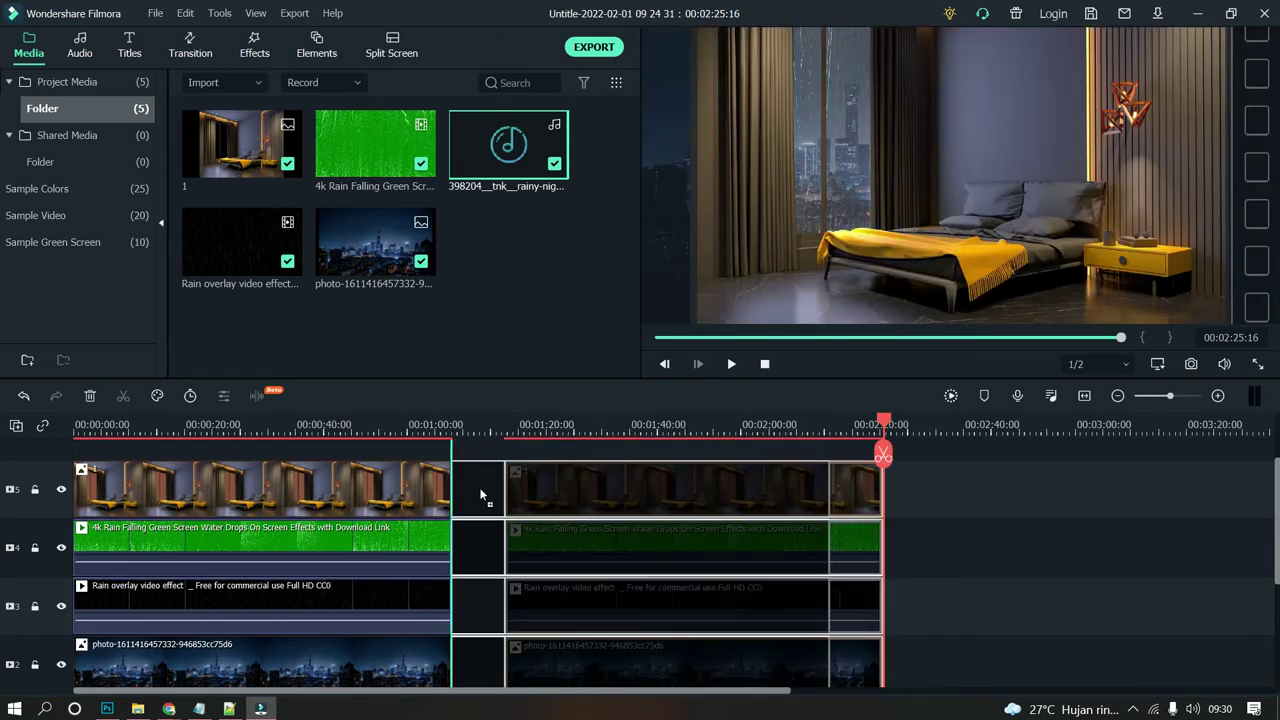
key(Delete)
key(ctrl+z)
drag(551, 485, 461, 452)
click(441, 428)
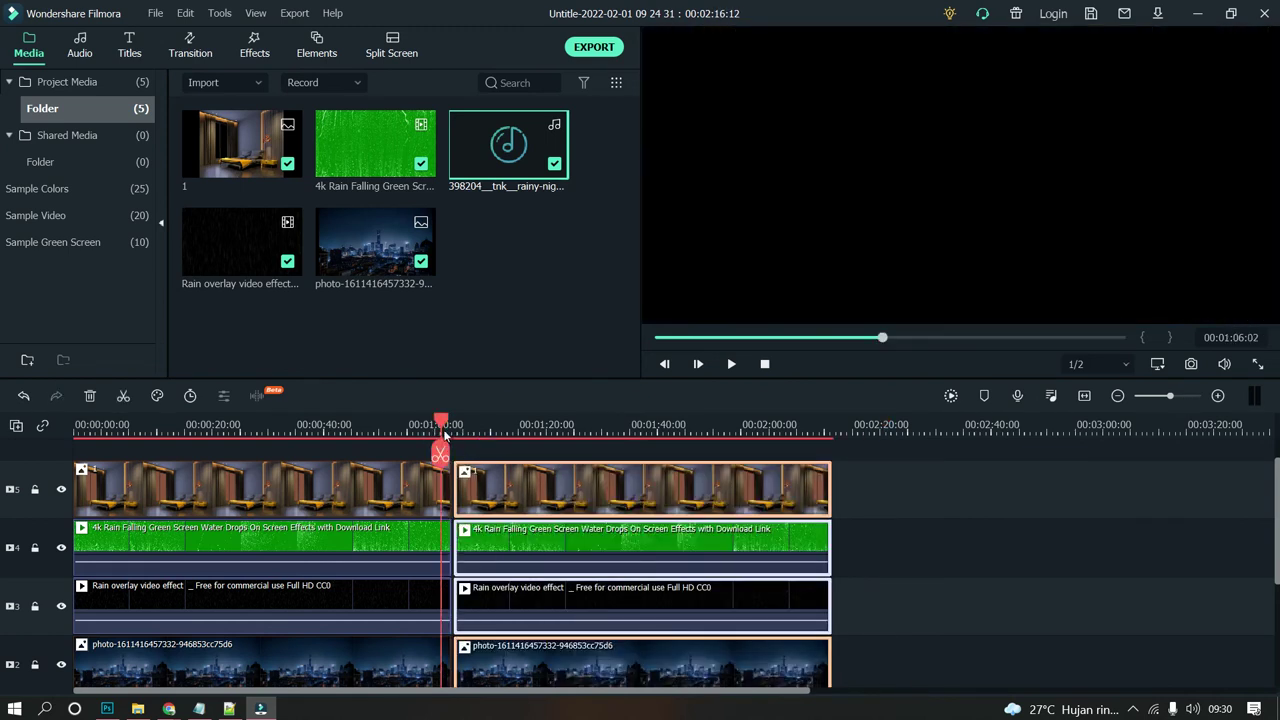
key(space)
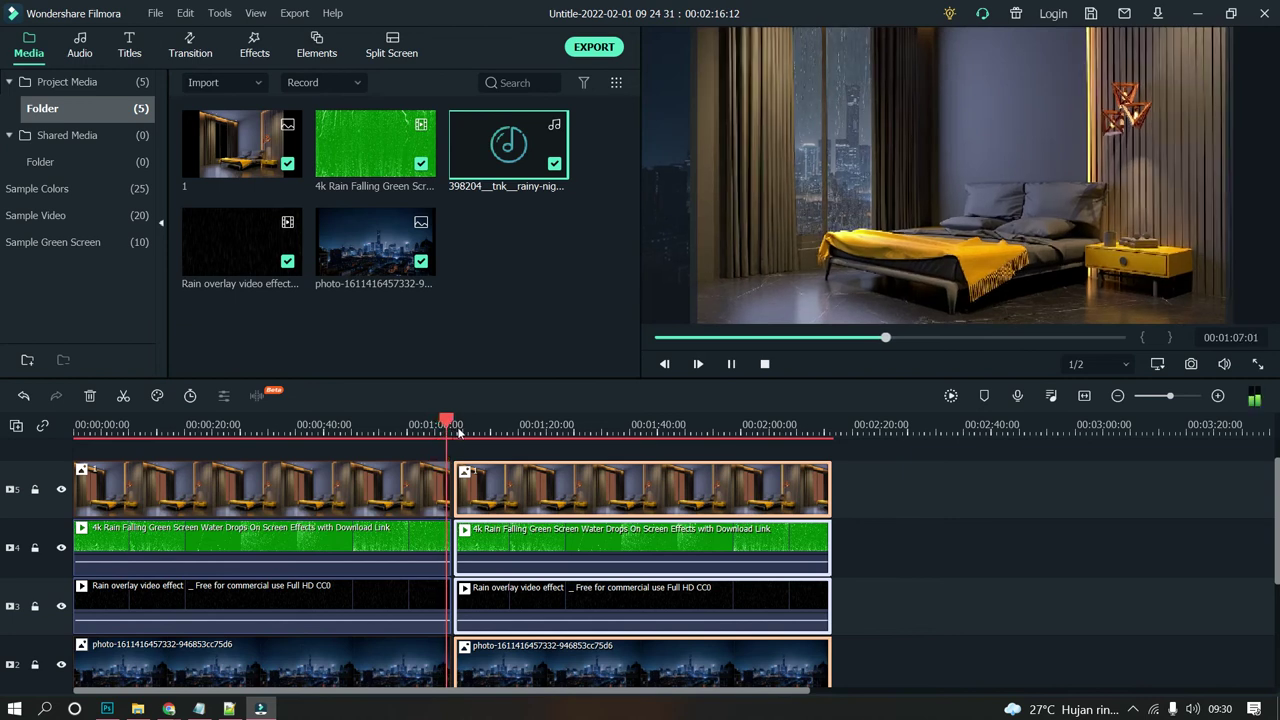
Step: Close the gap between the pasted stack and the original clips, and play across the join
drag(524, 488, 511, 487)
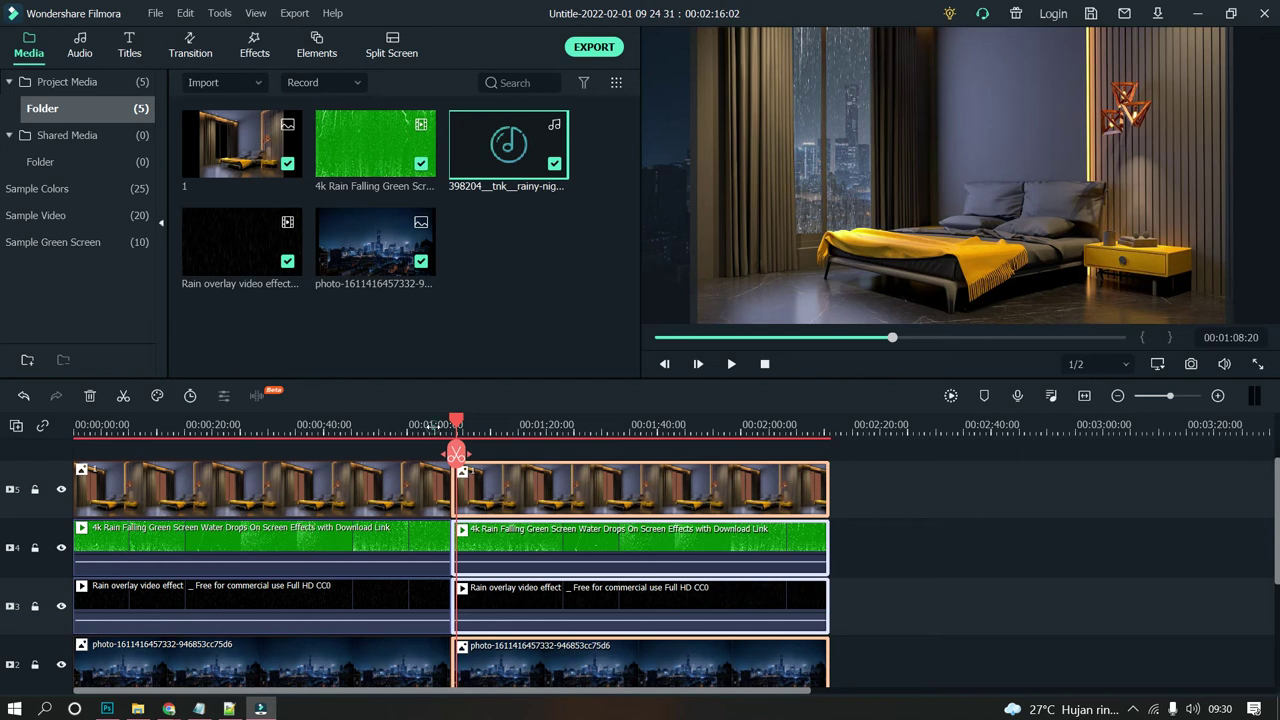
click(431, 424)
click(444, 422)
click(444, 424)
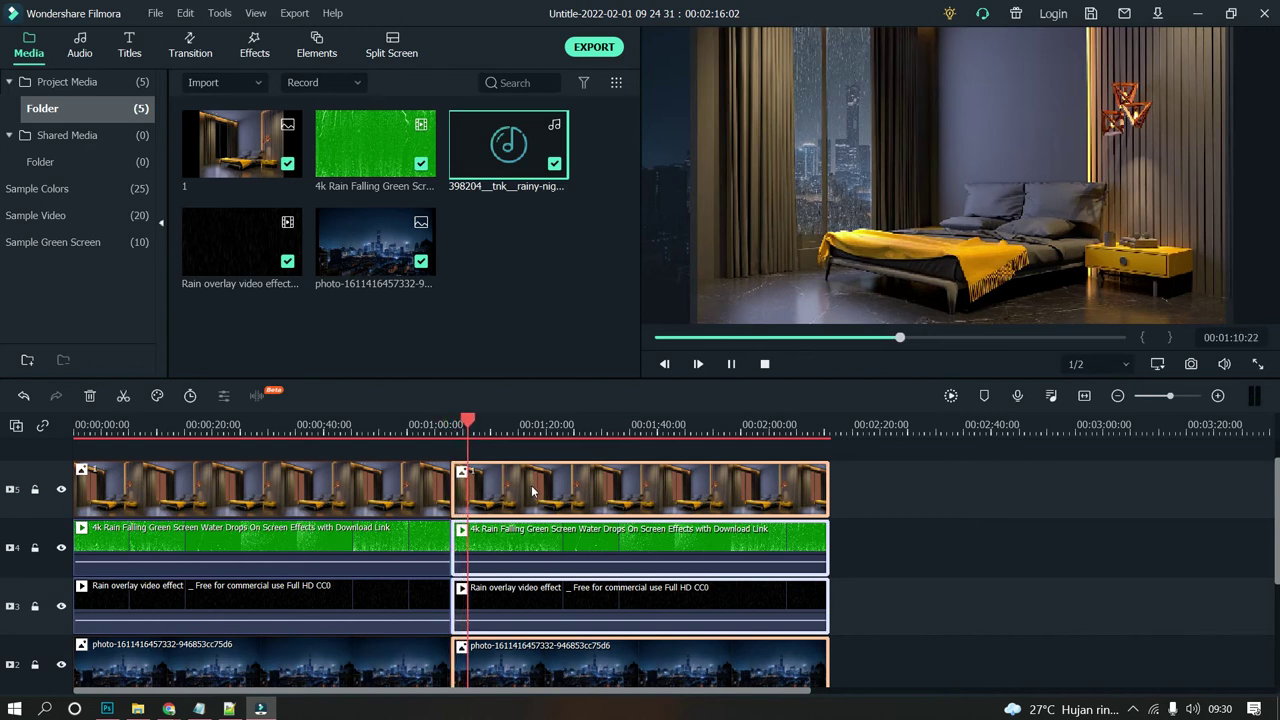
scroll(532, 490, down, 3)
scroll(534, 488, down, 3)
key(space)
scroll(554, 547, up, 3)
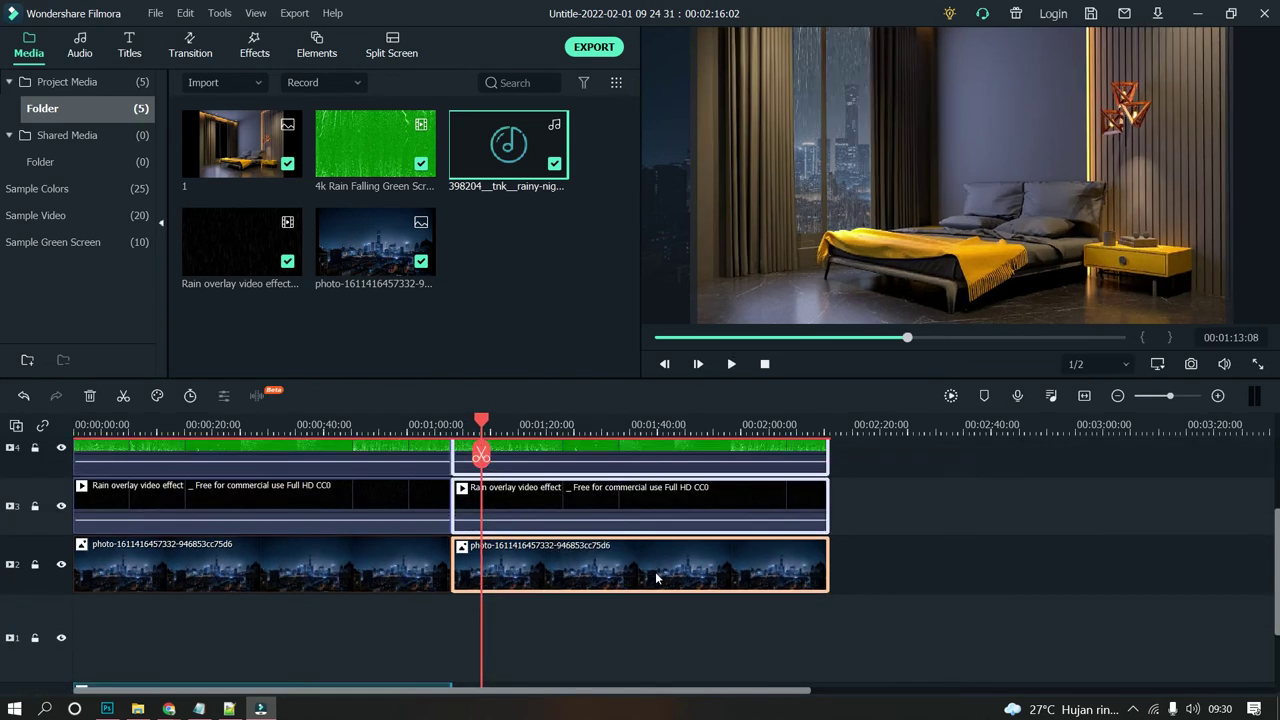
scroll(656, 578, up, 1)
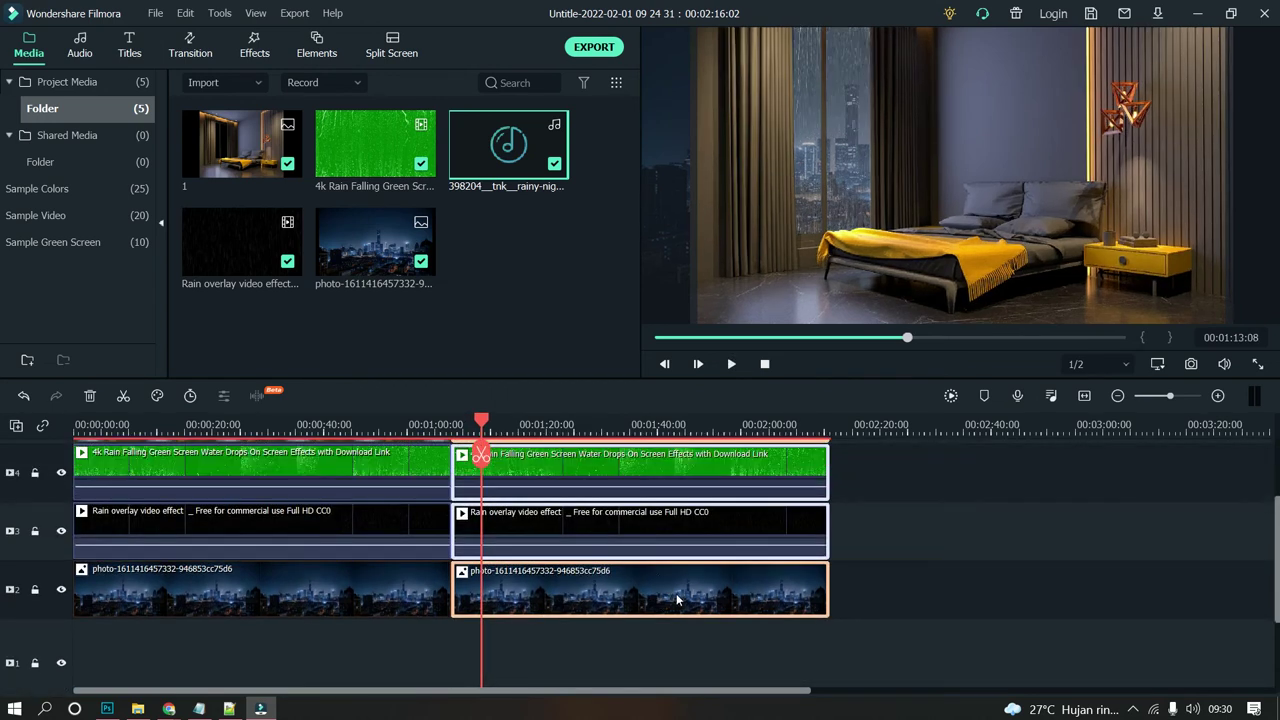
Step: Delete the pasted bedroom image, green-screen rain, rain overlay and city photo clips following the original stack
click(676, 596)
scroll(676, 597, up, 3)
click(673, 503)
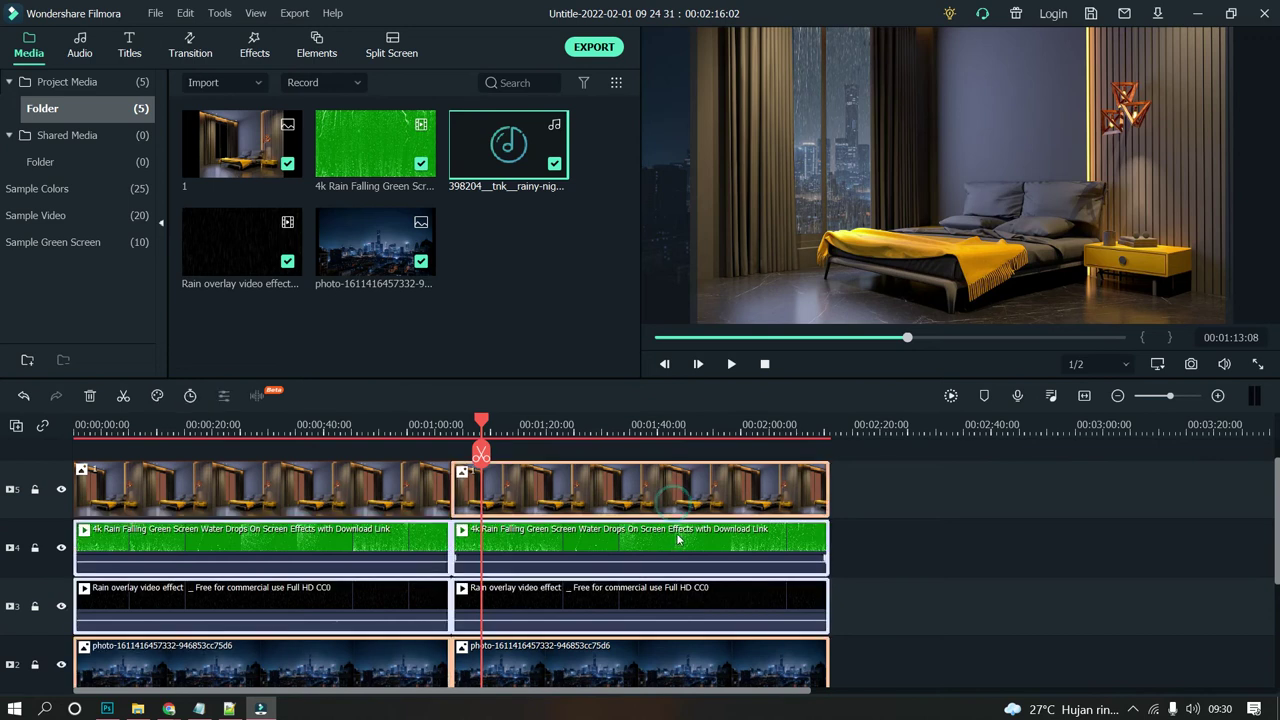
key(Delete)
click(678, 551)
key(Delete)
click(678, 583)
key(Delete)
click(675, 644)
key(Delete)
Step: Copy the whole original stack including the rainy-night audio, paste it after the originals, and move the copy against their end
scroll(647, 616, down, 3)
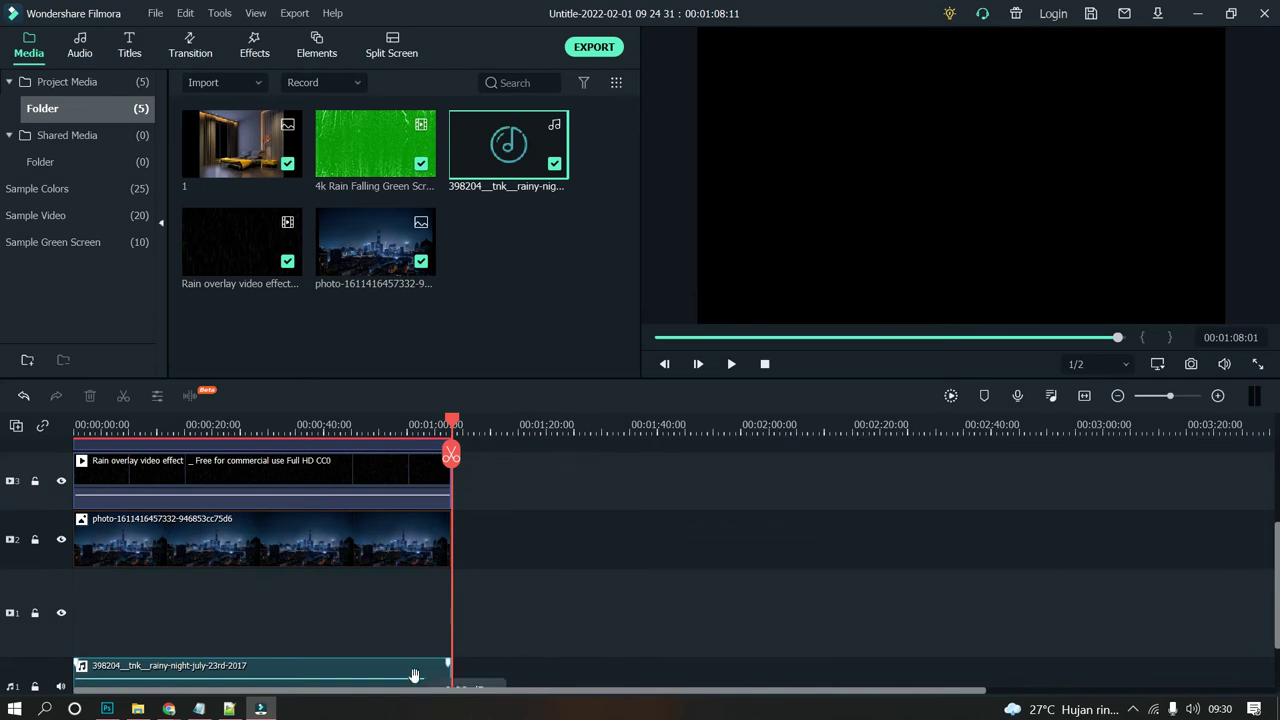
scroll(406, 604, up, 1)
click(401, 588)
ctrl+click(381, 496)
scroll(395, 525, up, 1)
scroll(396, 537, up, 1)
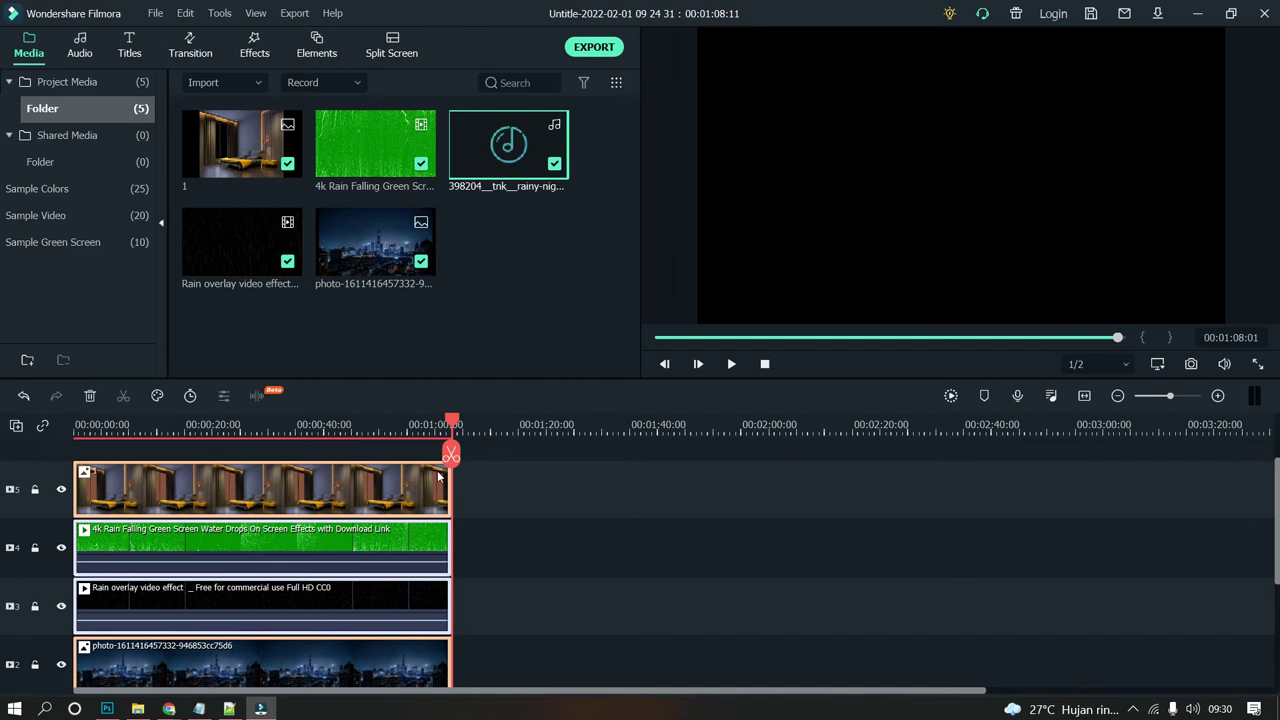
click(489, 432)
key(ctrl+v)
drag(532, 476, 458, 489)
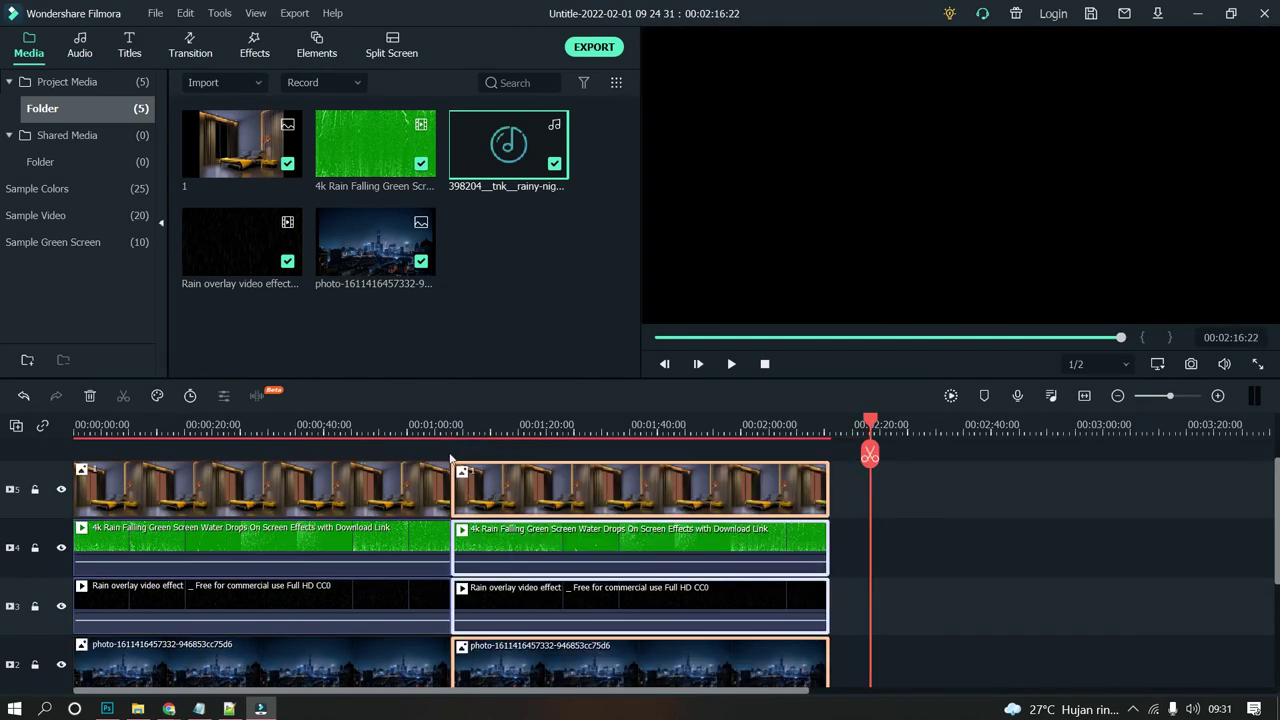
Step: Play across the join between the two stacks and check the lower video and audio tracks
click(446, 432)
key(space)
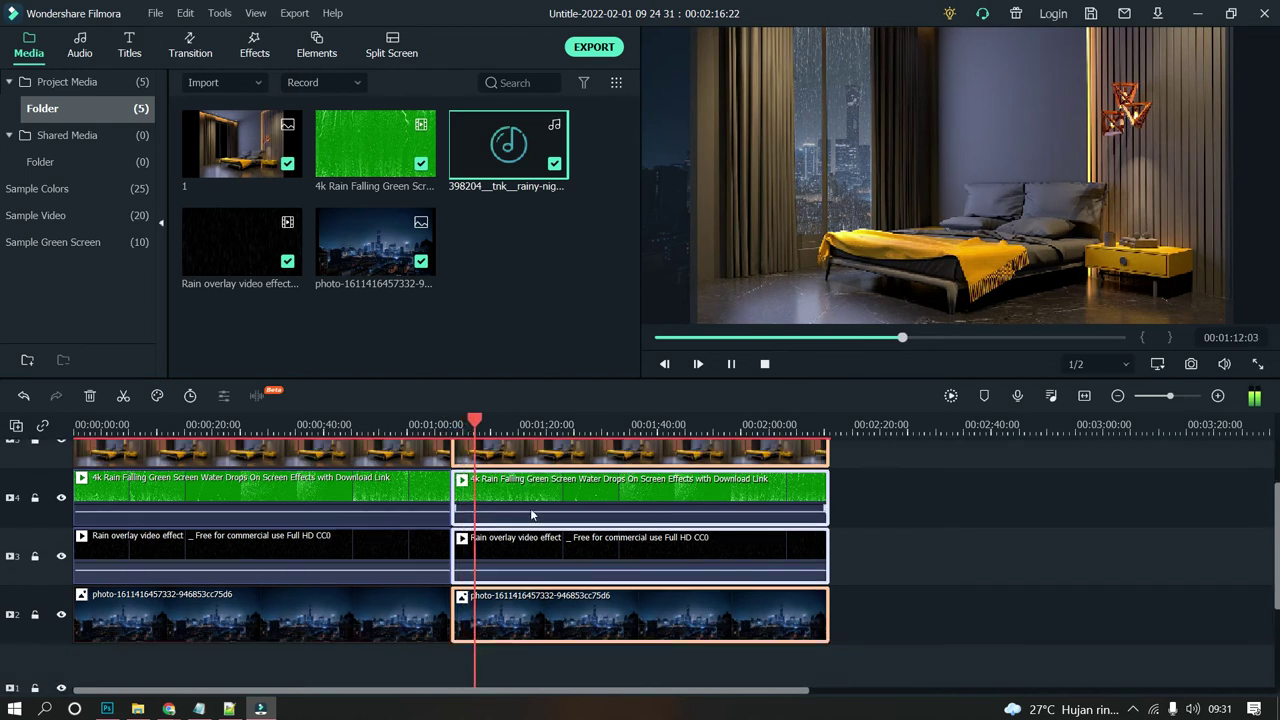
scroll(525, 503, down, 4)
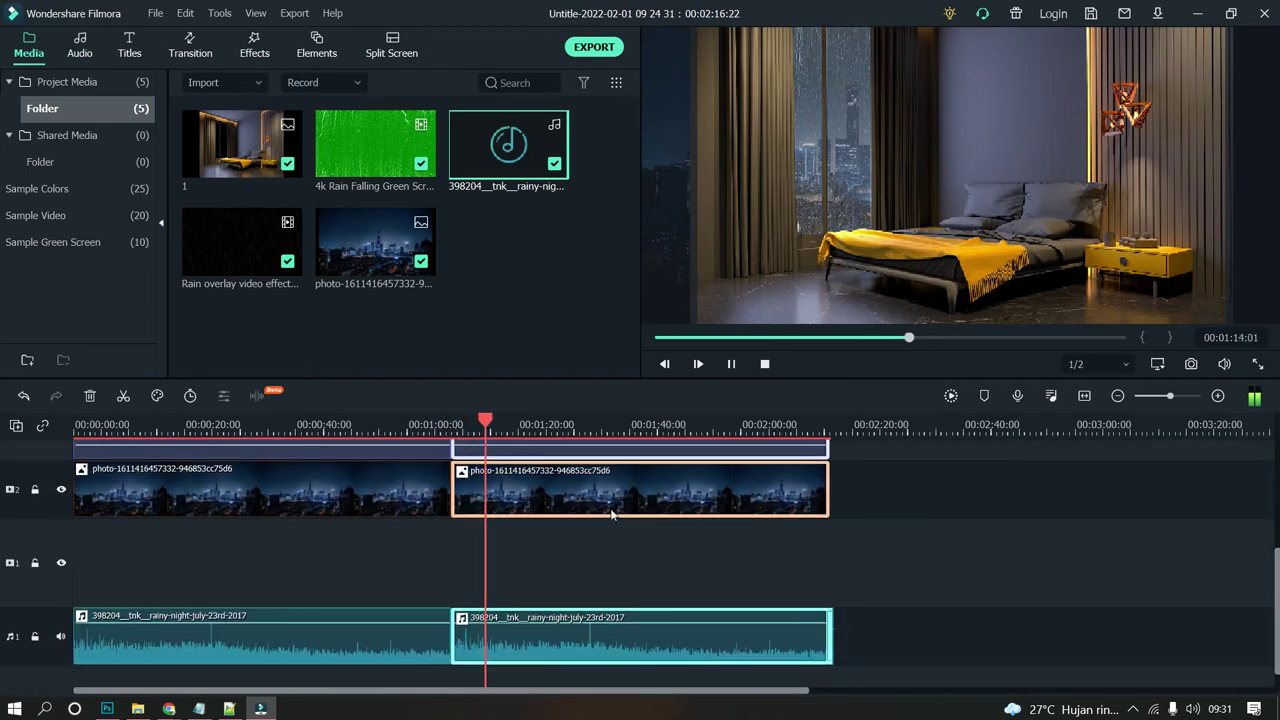
Step: Paste a third copy of the stack at 00:02:22:09 and move it against the end of the second one
click(866, 424)
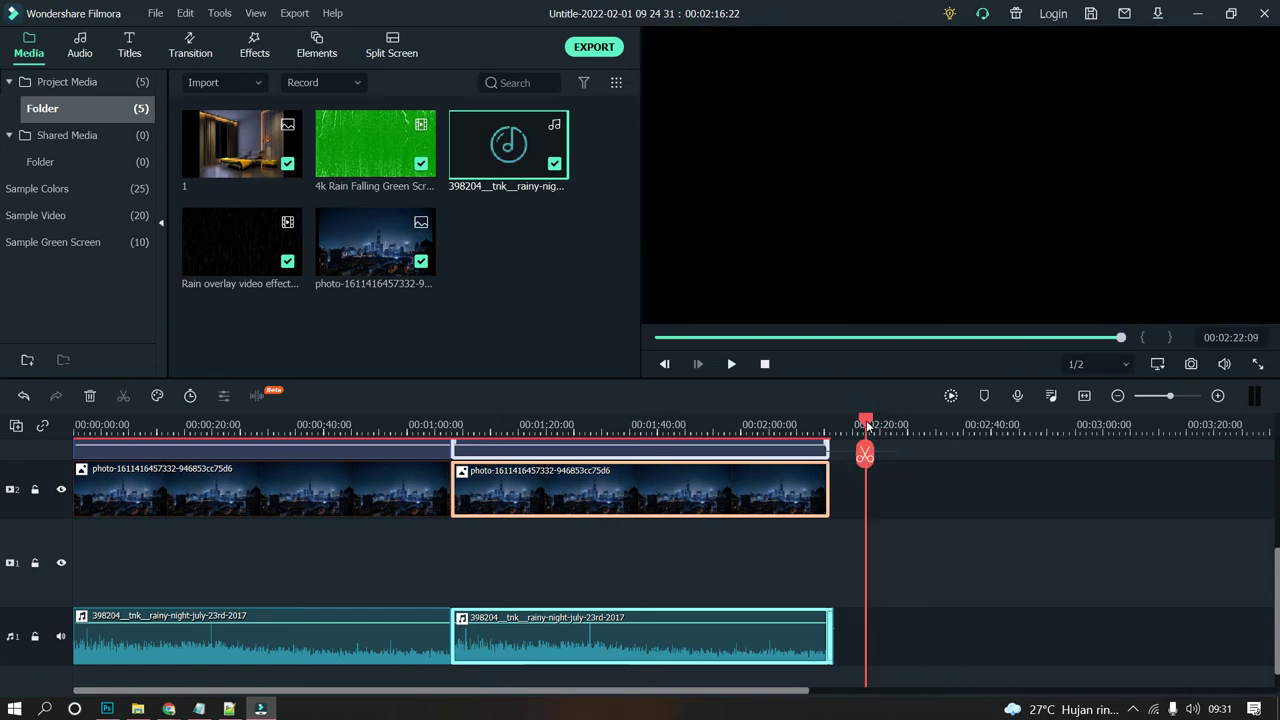
key(ctrl+v)
scroll(912, 485, up, 4)
scroll(912, 490, up, 1)
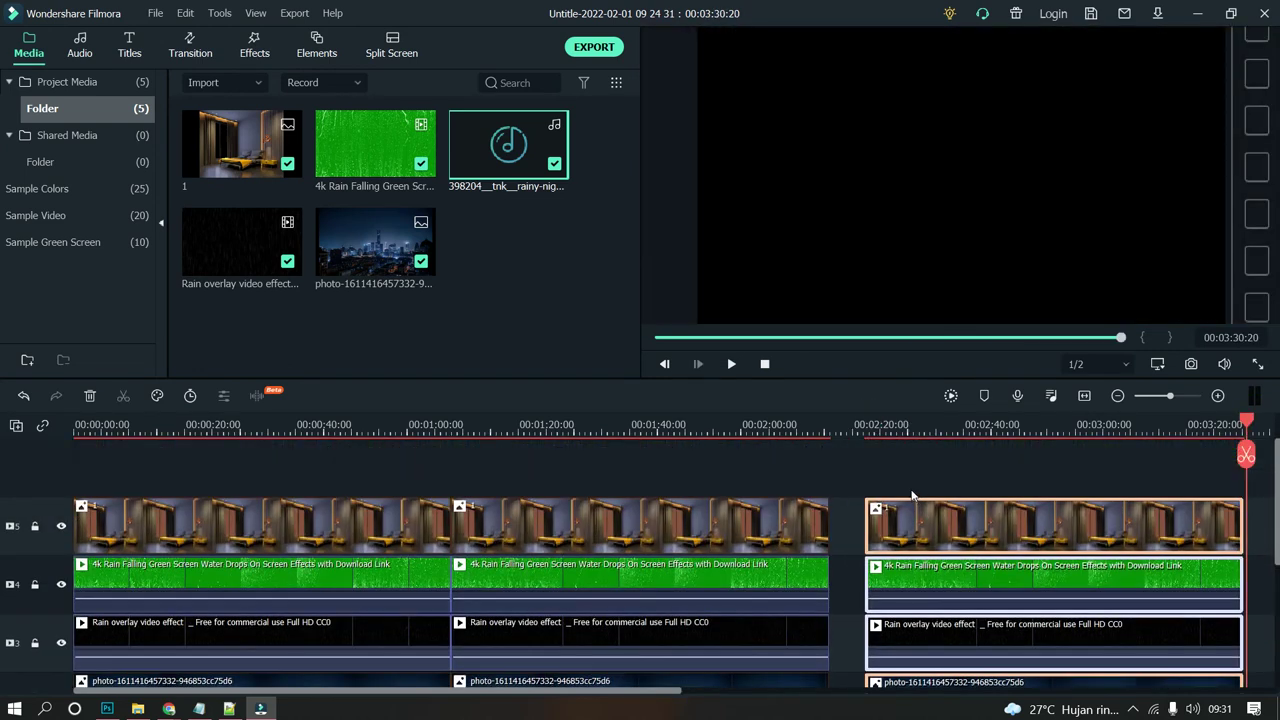
drag(905, 516, 877, 521)
key(ctrl+minus)
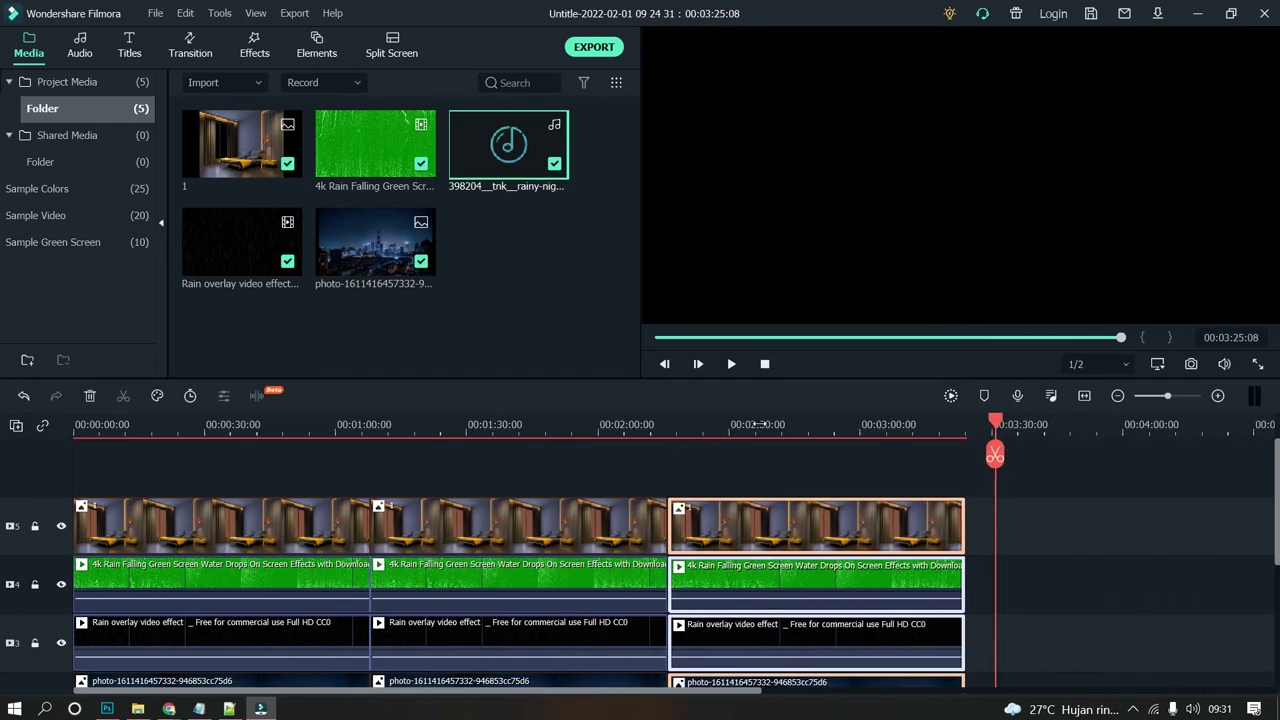
Step: Paste a fourth and a fifth copy of the stack, moving each against the end of the preceding one
key(ctrl+v)
drag(1002, 514, 973, 514)
scroll(886, 431, down, 3)
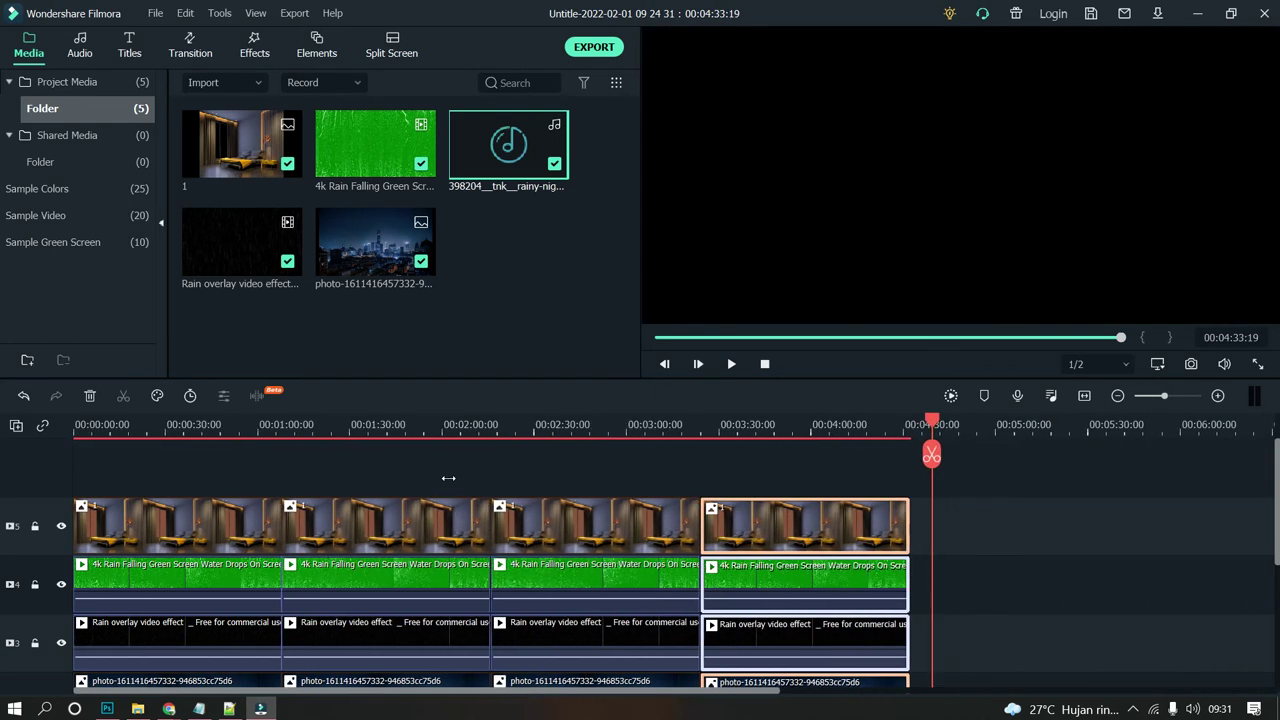
key(ctrl+v)
drag(933, 514, 920, 485)
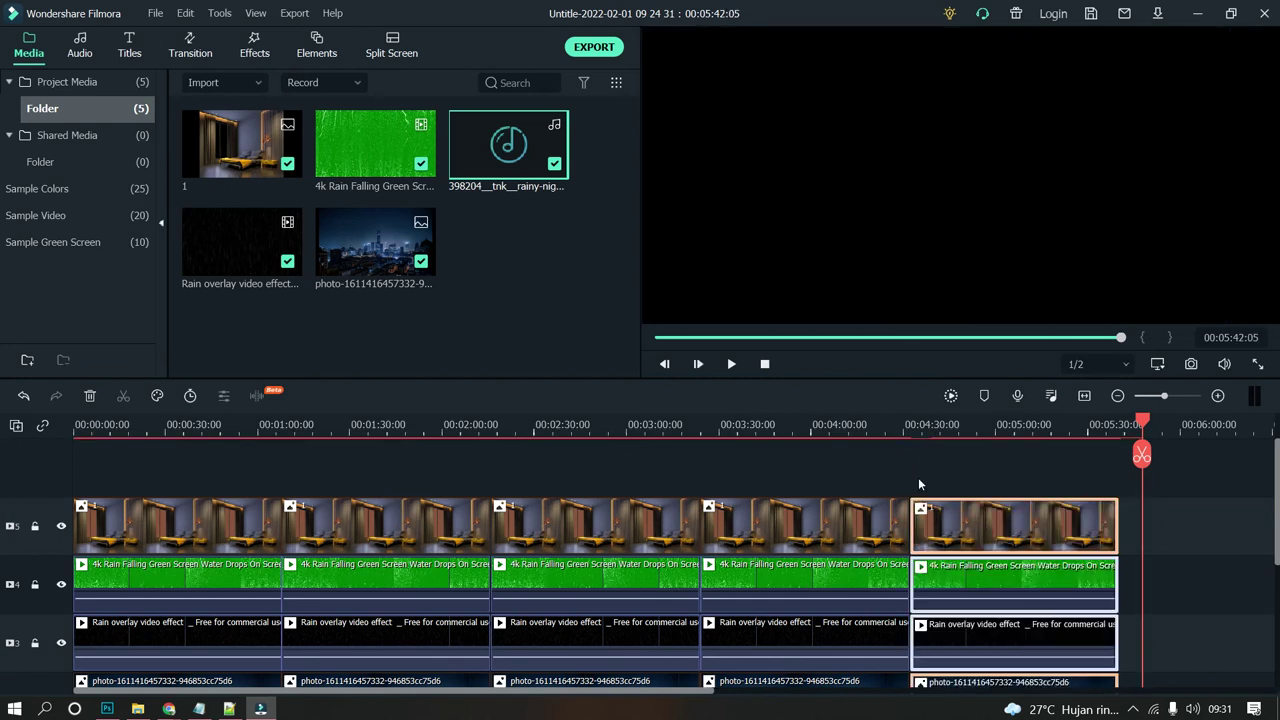
Step: Play across the last join from 00:04:29:15 and check that the audio clips continue on the lower track
click(888, 431)
click(904, 423)
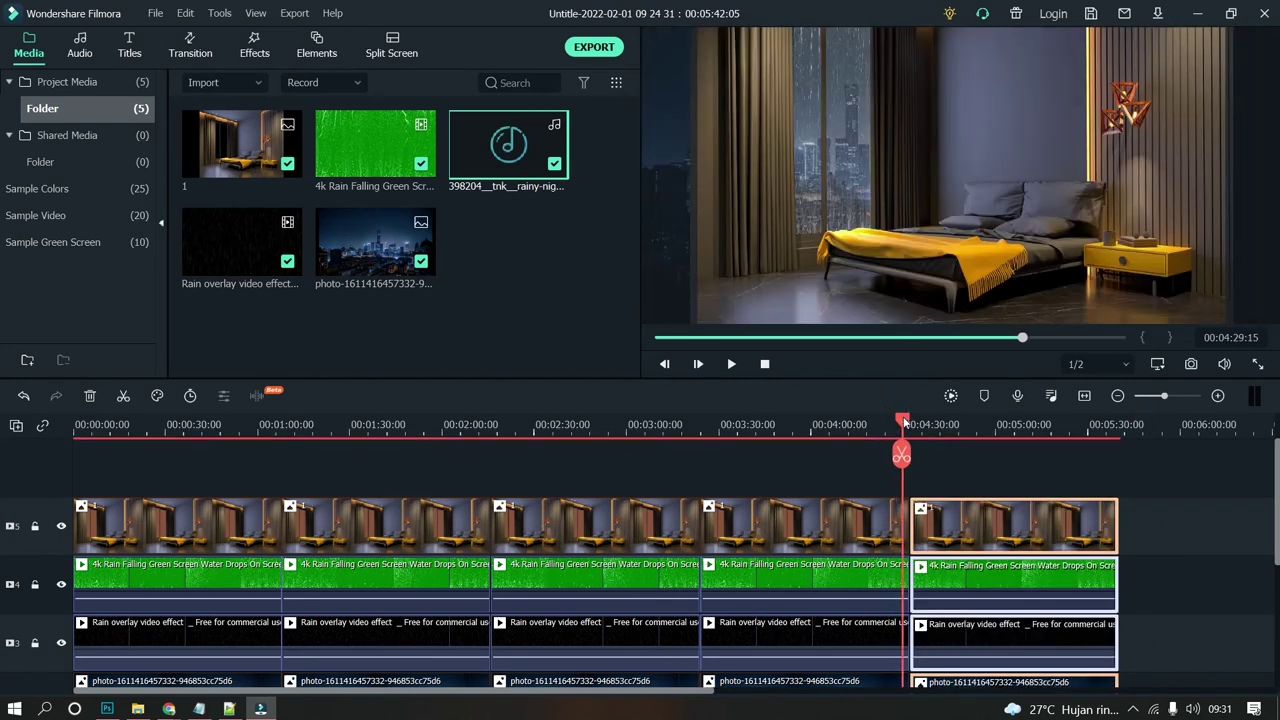
key(space)
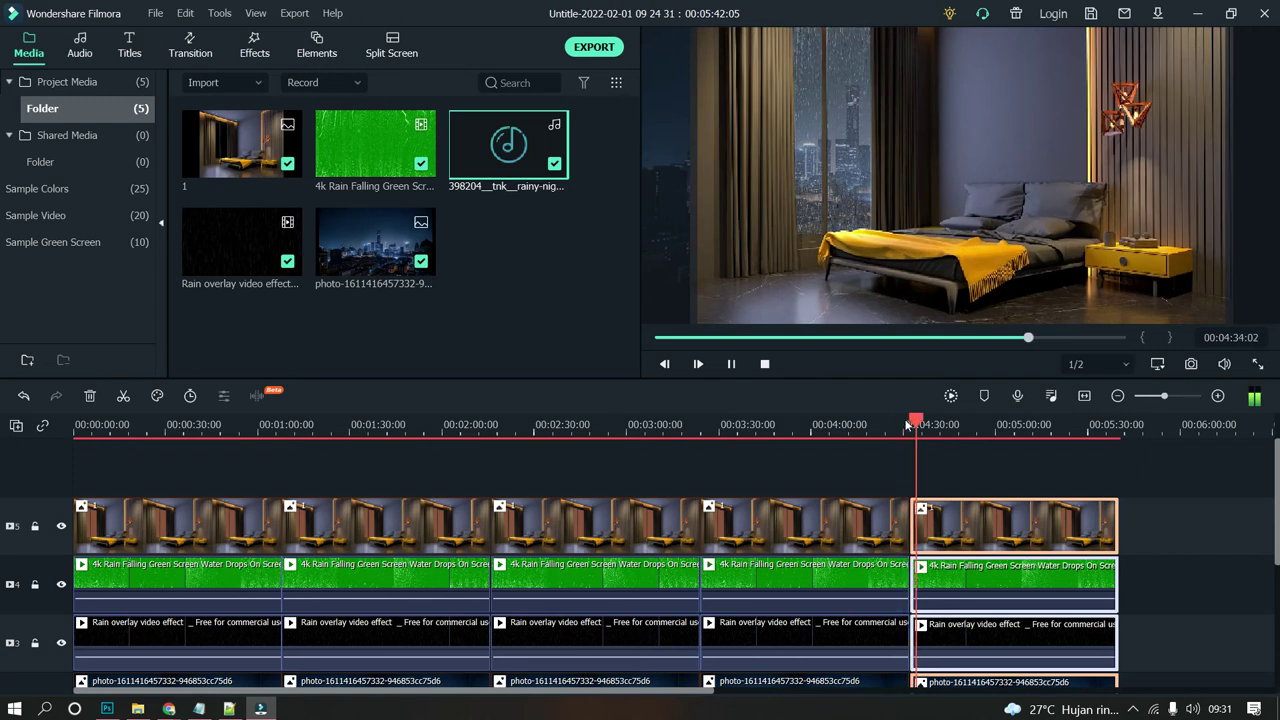
scroll(925, 627, down, 5)
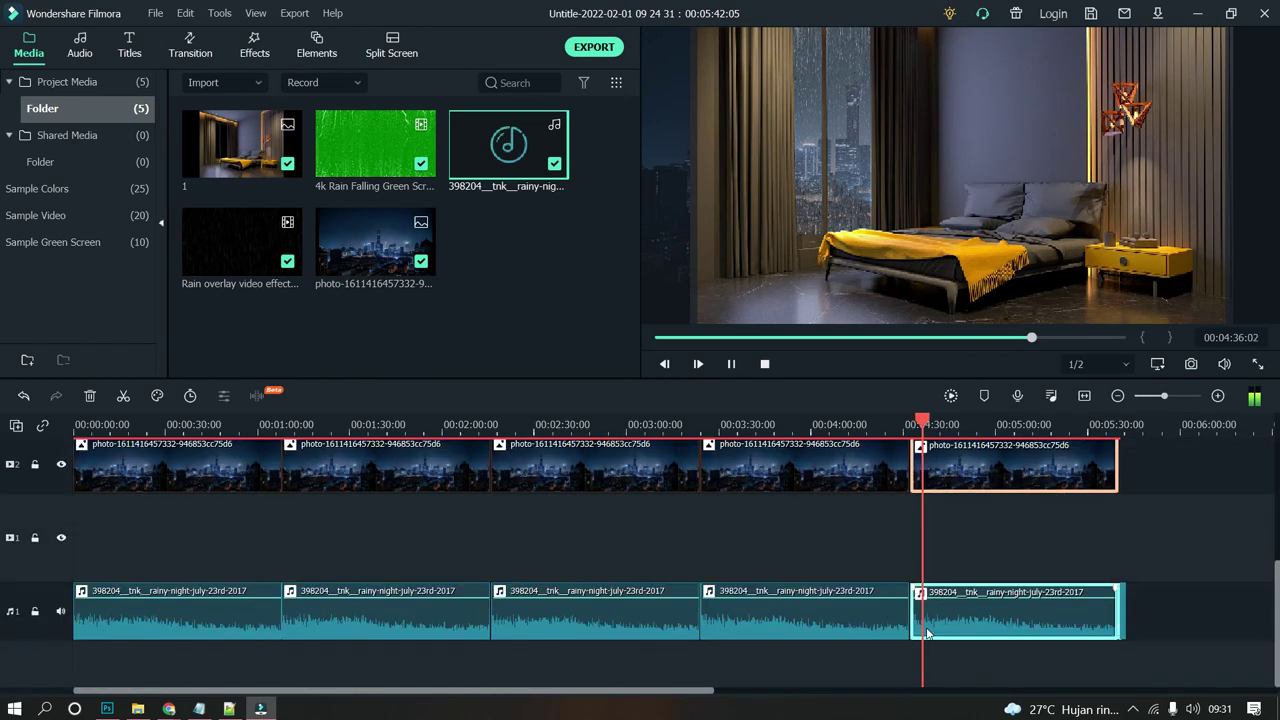
key(space)
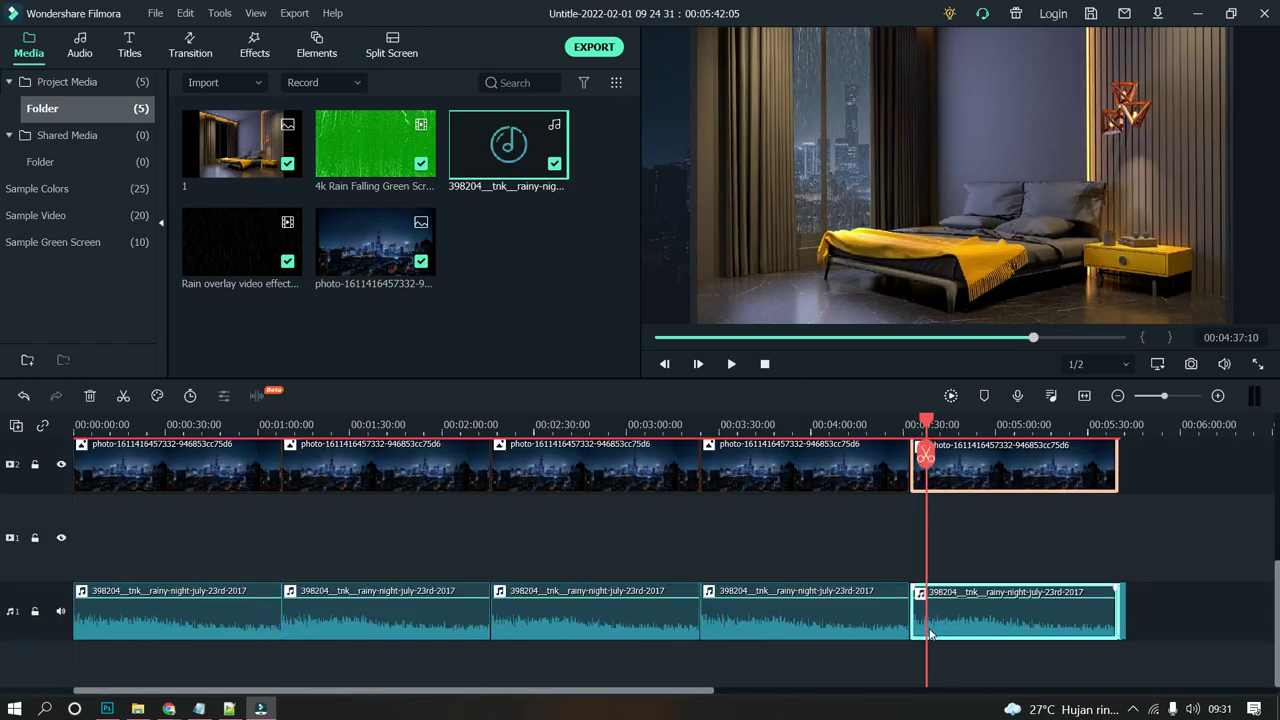
scroll(928, 633, up, 3)
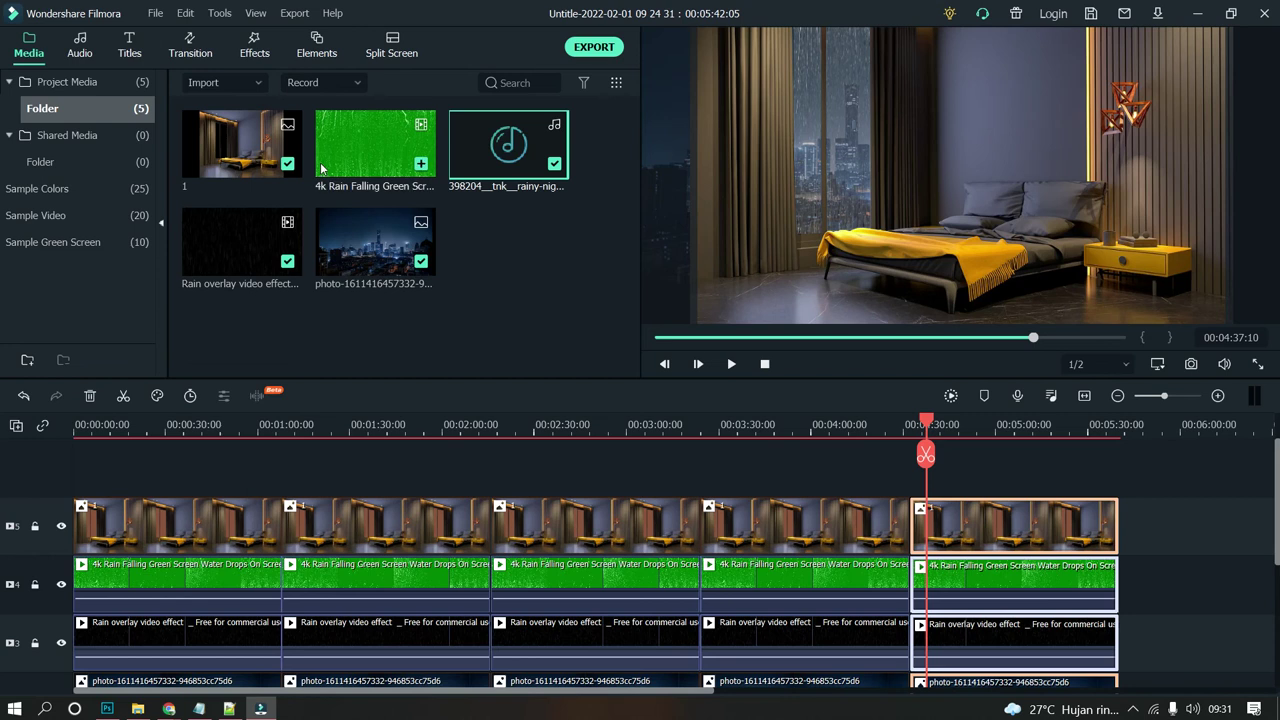
Step: Start exporting the video as an MP4 named "Rain for sleep", and abort the conversion
click(581, 52)
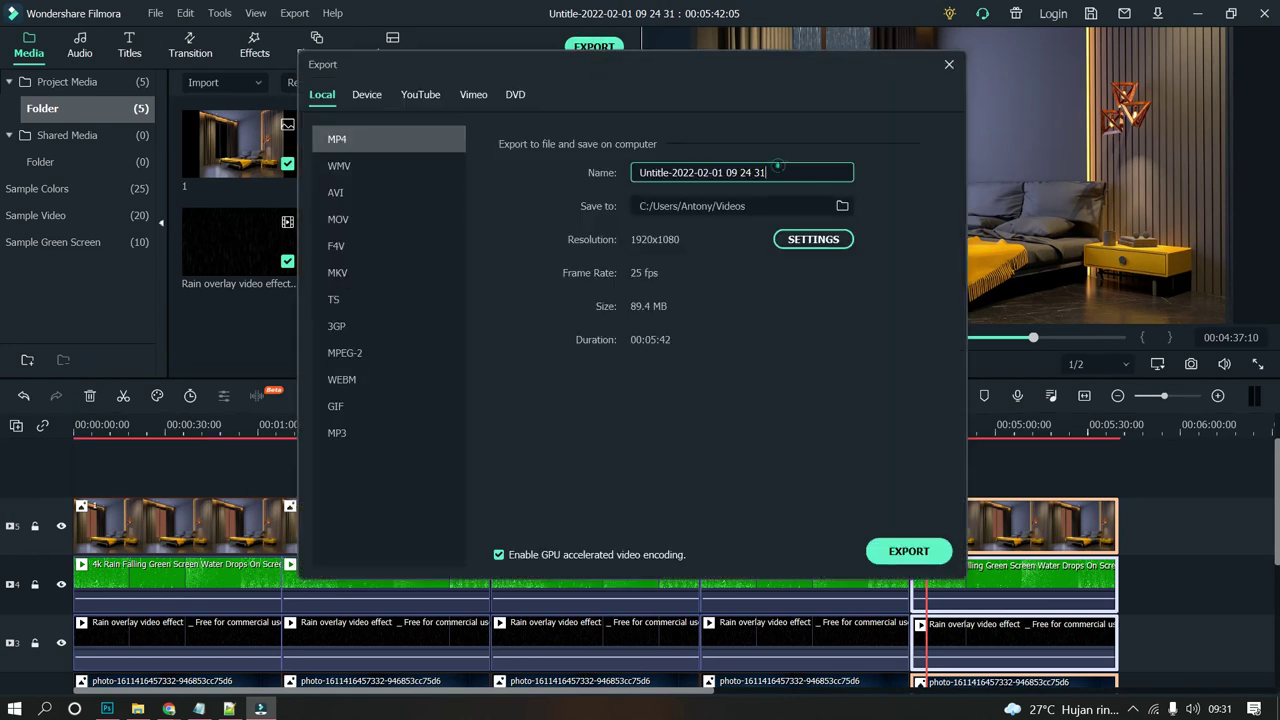
drag(778, 170, 533, 181)
text(Ra)
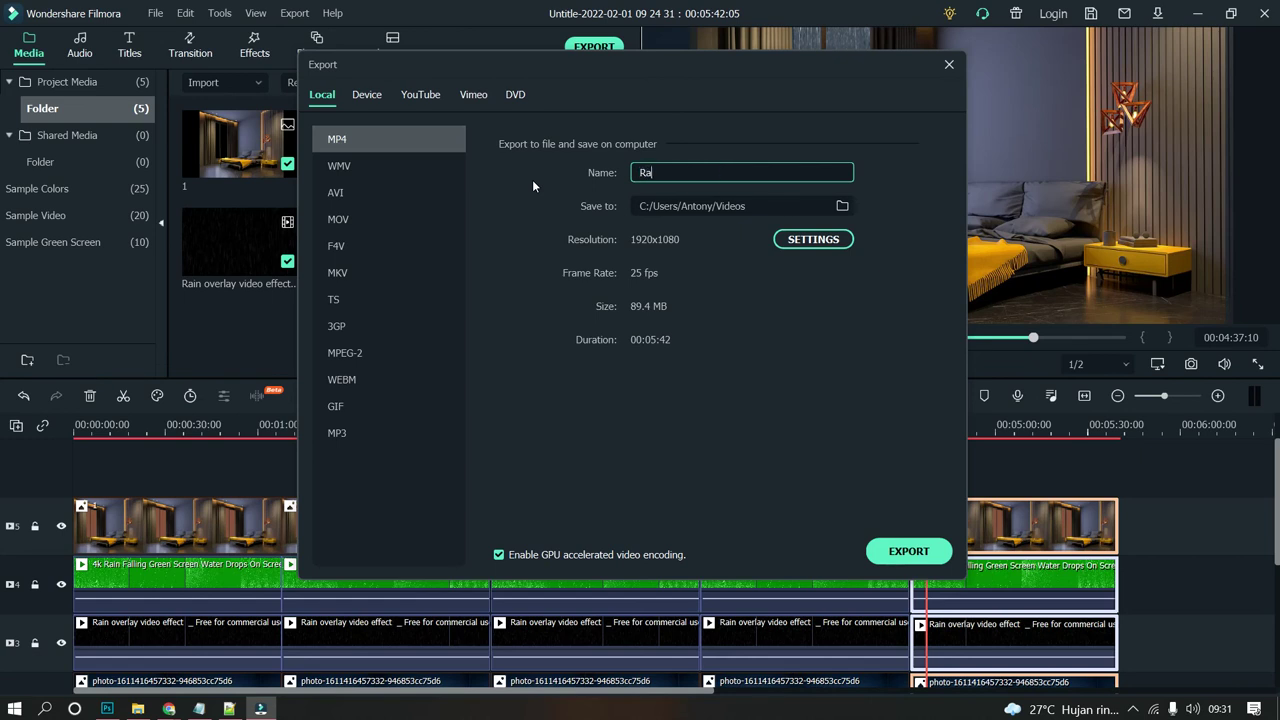
text(in for sleep)
click(909, 552)
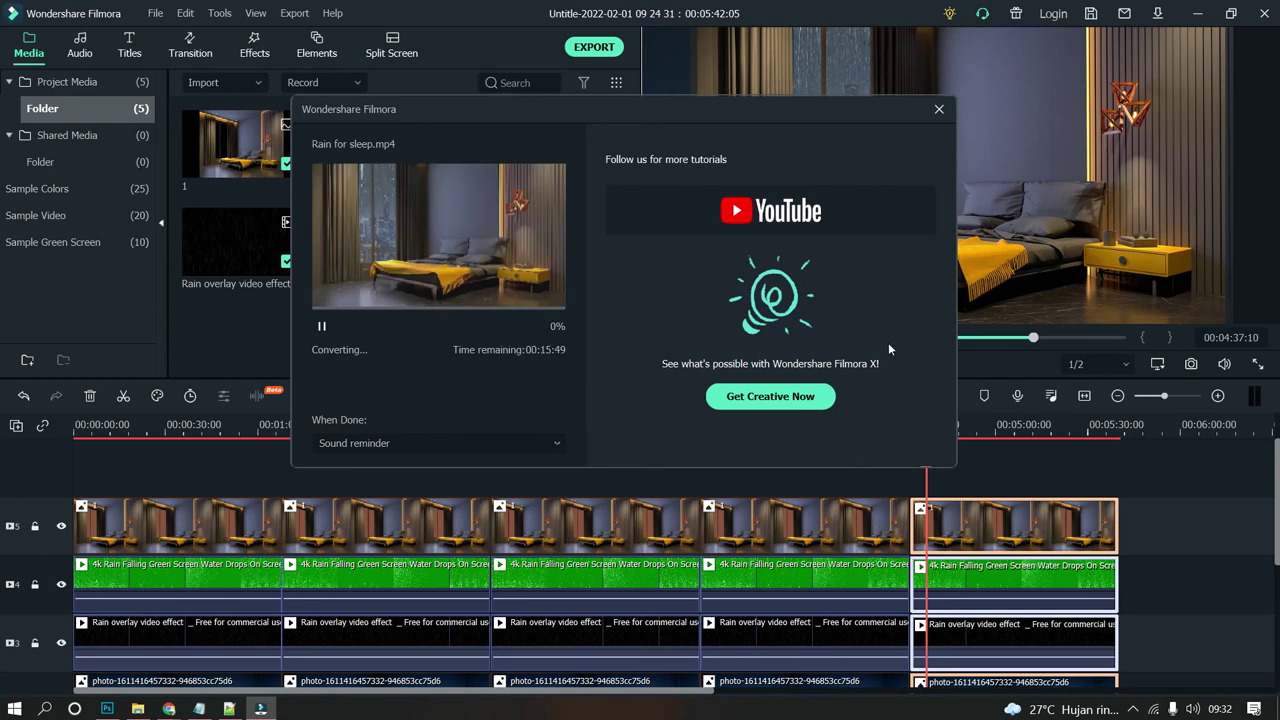
click(938, 111)
click(658, 310)
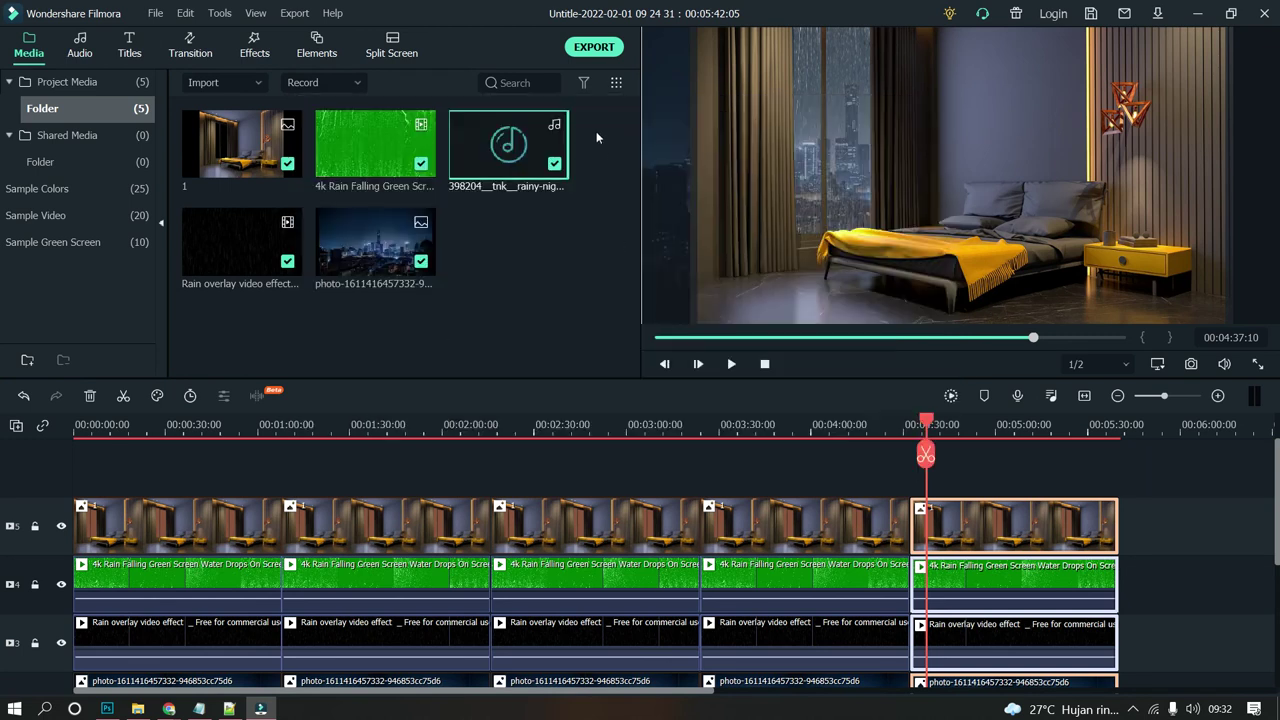
Step: Review and accept the MP4 export settings, and start exporting the video under its default name
click(597, 48)
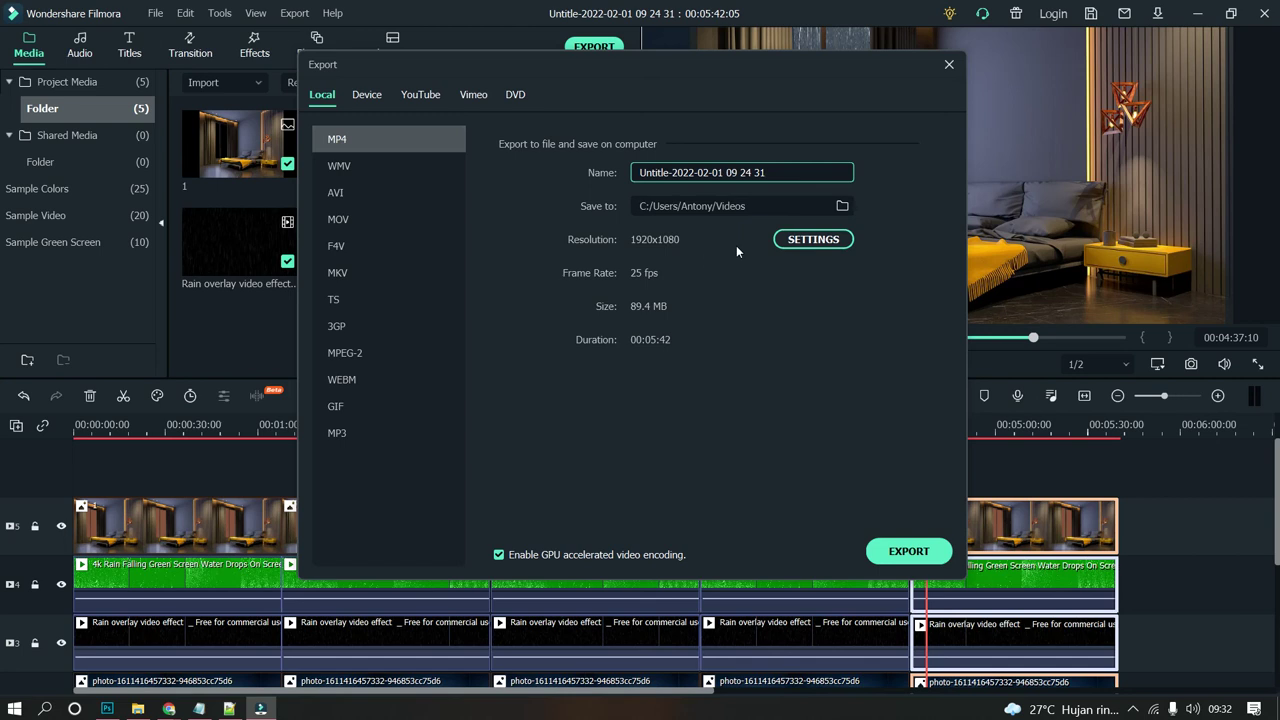
click(780, 244)
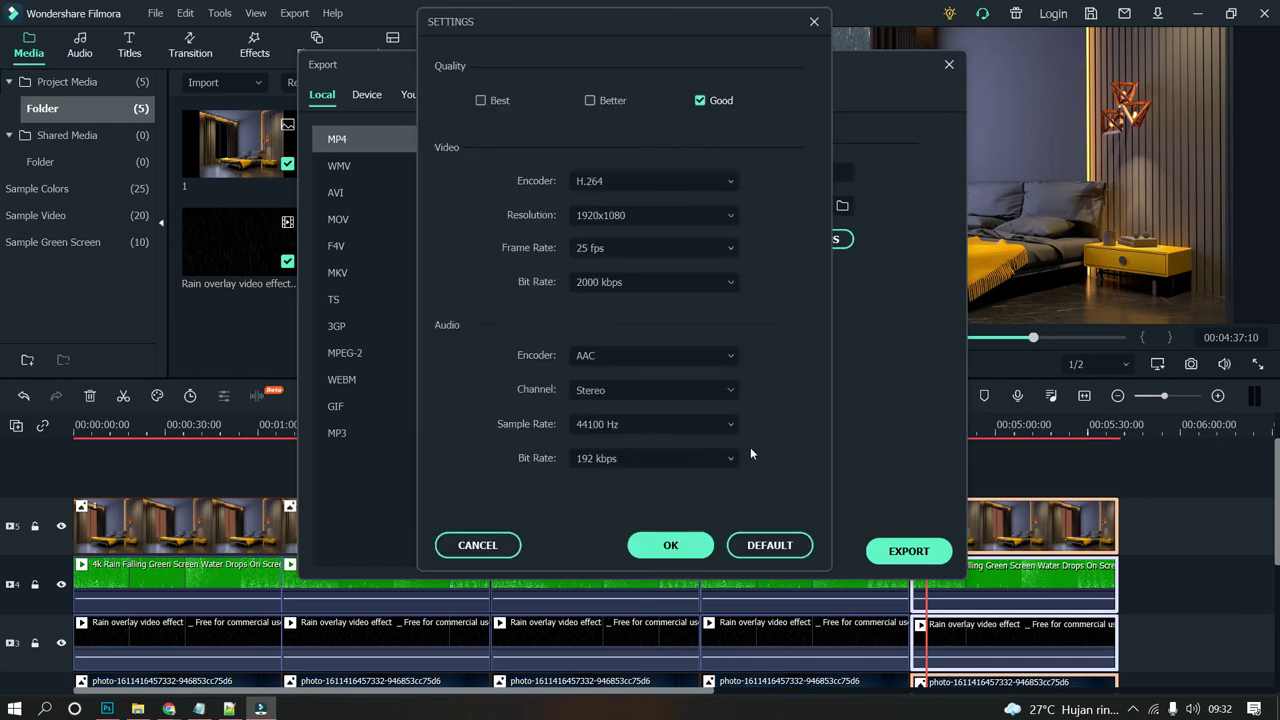
click(676, 547)
click(620, 555)
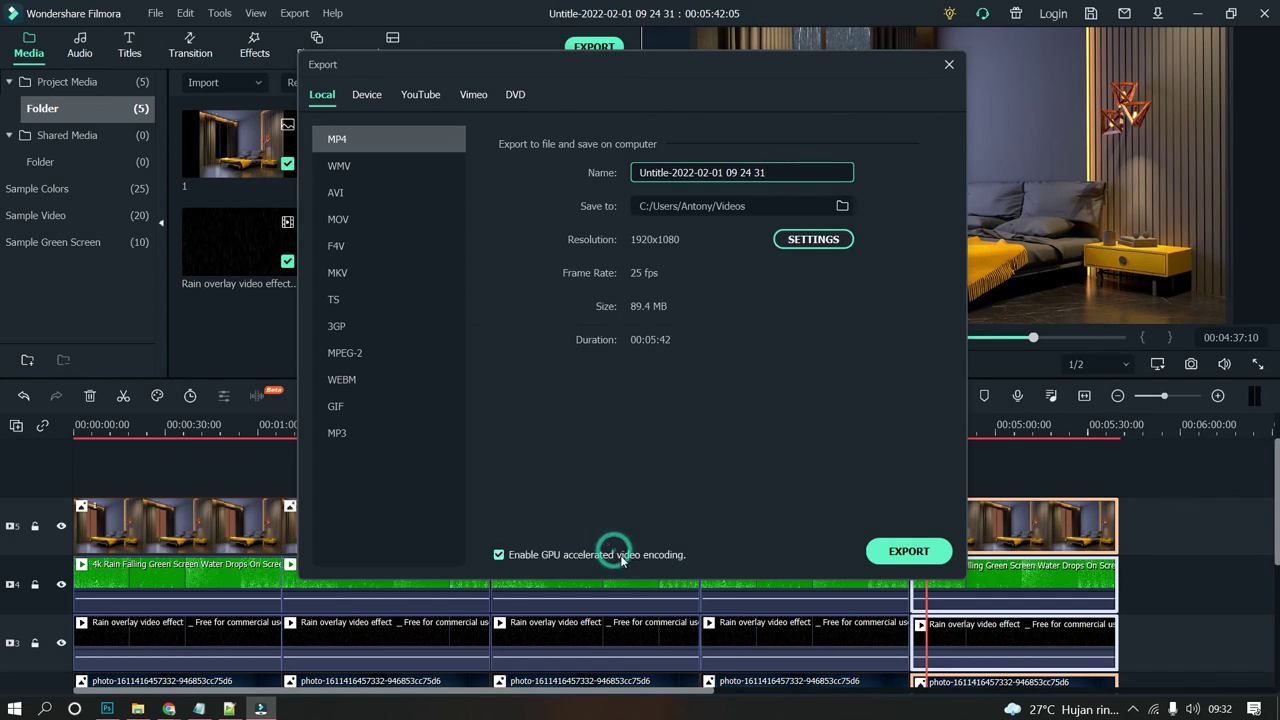
click(908, 550)
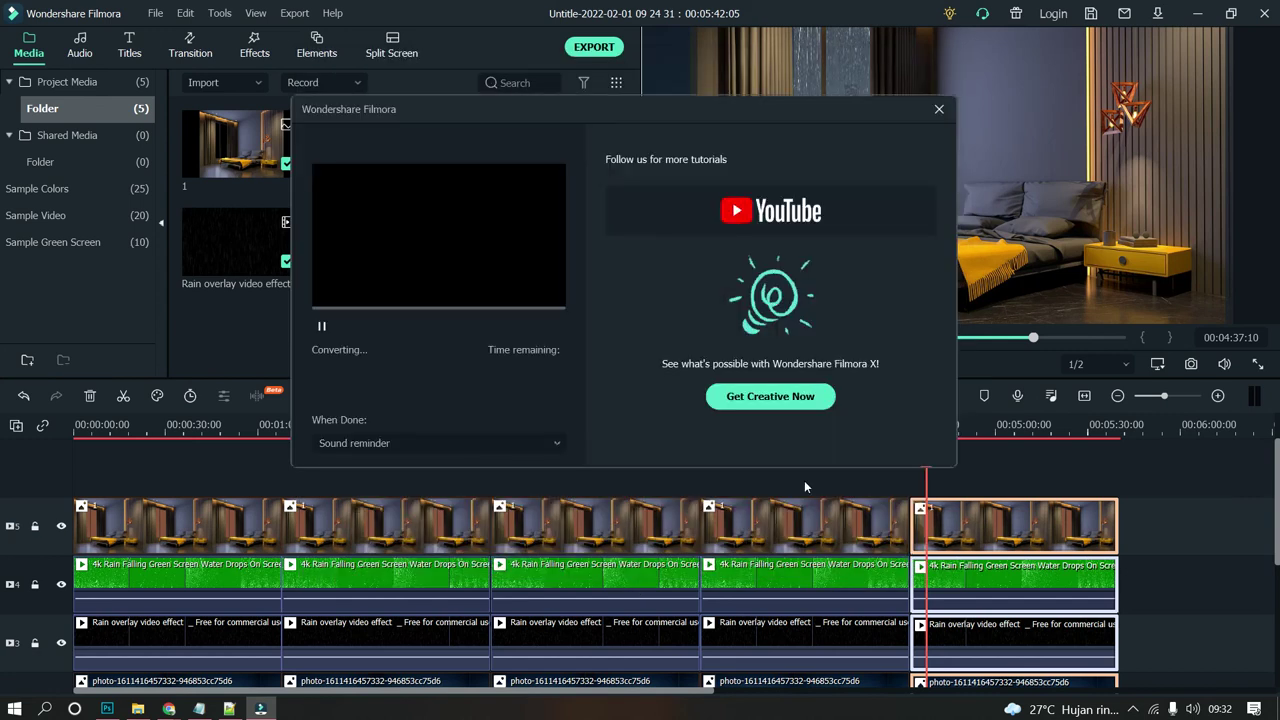